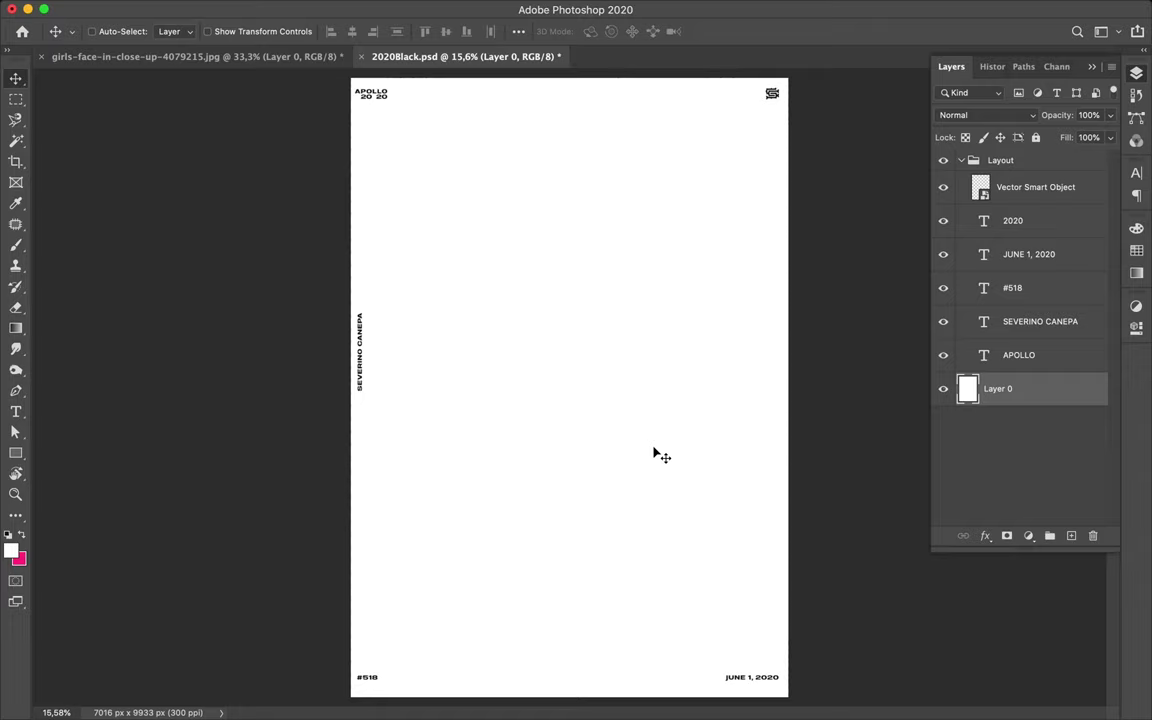
# Fill the whole poster with a magenta rectangle.
pyautogui.click(275, 63)
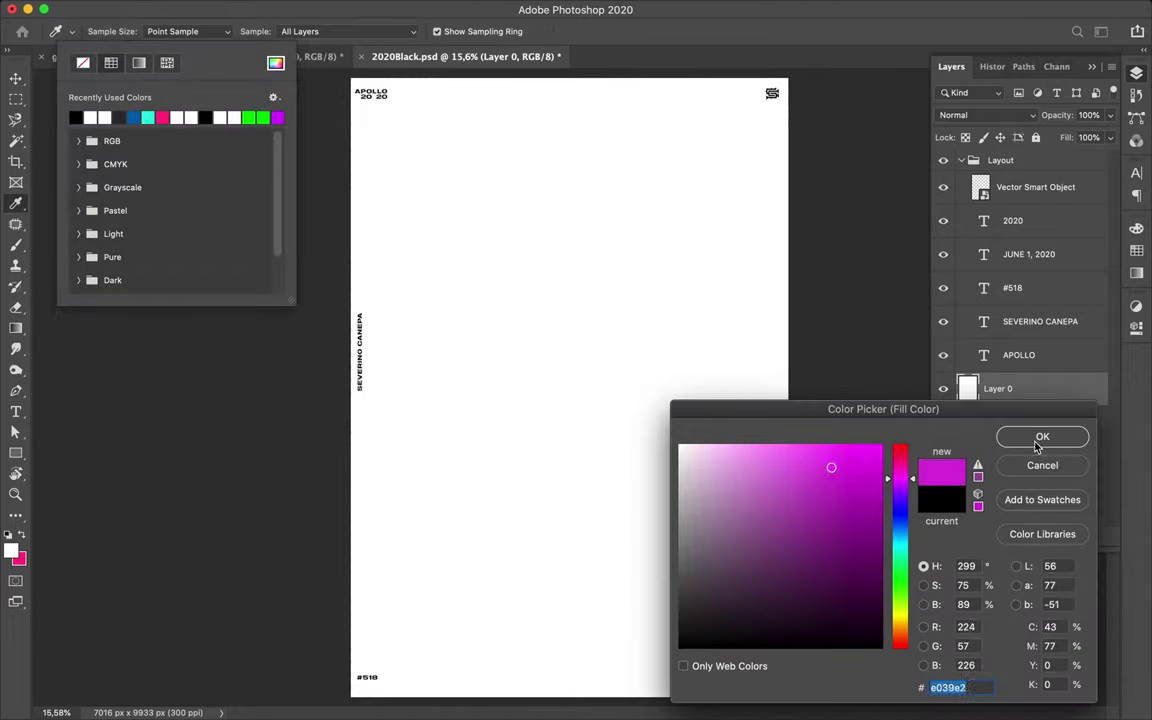
pyautogui.click(1040, 440)
pyautogui.moveTo(347, 75); pyautogui.dragTo(793, 702)
# Draw a thin bar across the top of the poster on a new layer.
pyautogui.click(1137, 75)
pyautogui.hotkey('ctrl', 'shift', 'alt', 'n')
pyautogui.click(177, 31)
pyautogui.click(275, 63)
pyautogui.press('Escape')
pyautogui.moveTo(341, 131); pyautogui.dragTo(798, 139)
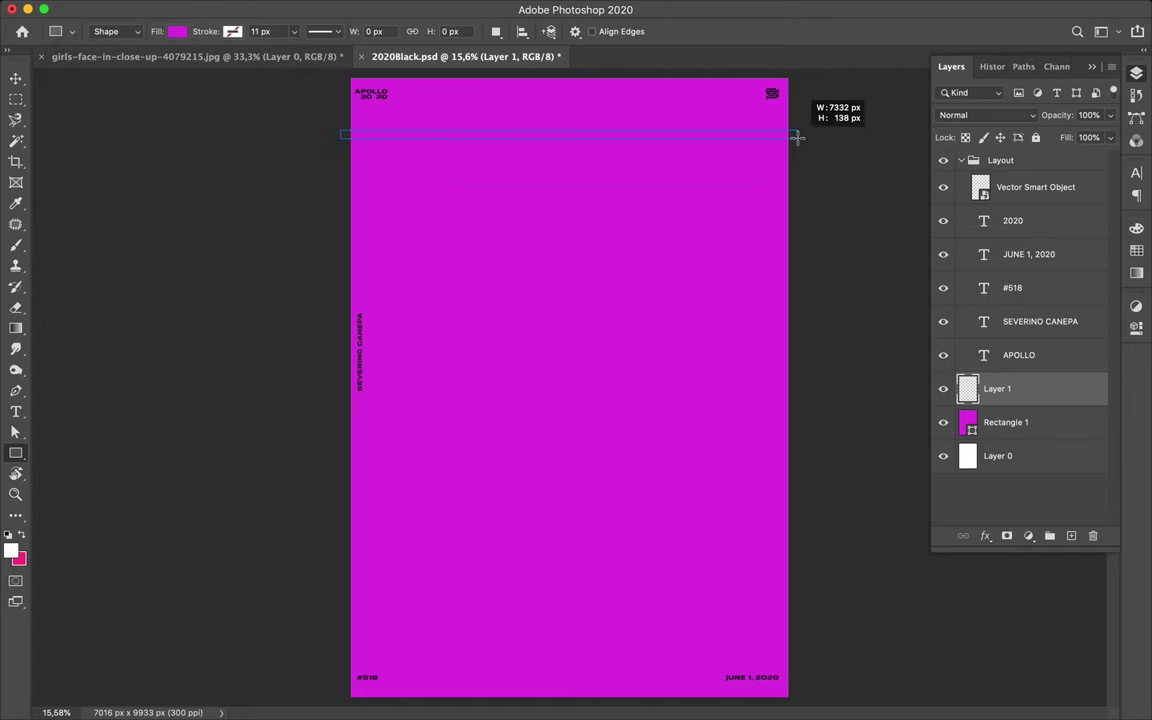
# Colour the top bar purple and duplicate it lower down the poster.
pyautogui.click(177, 31)
pyautogui.click(275, 63)
pyautogui.click(831, 467)
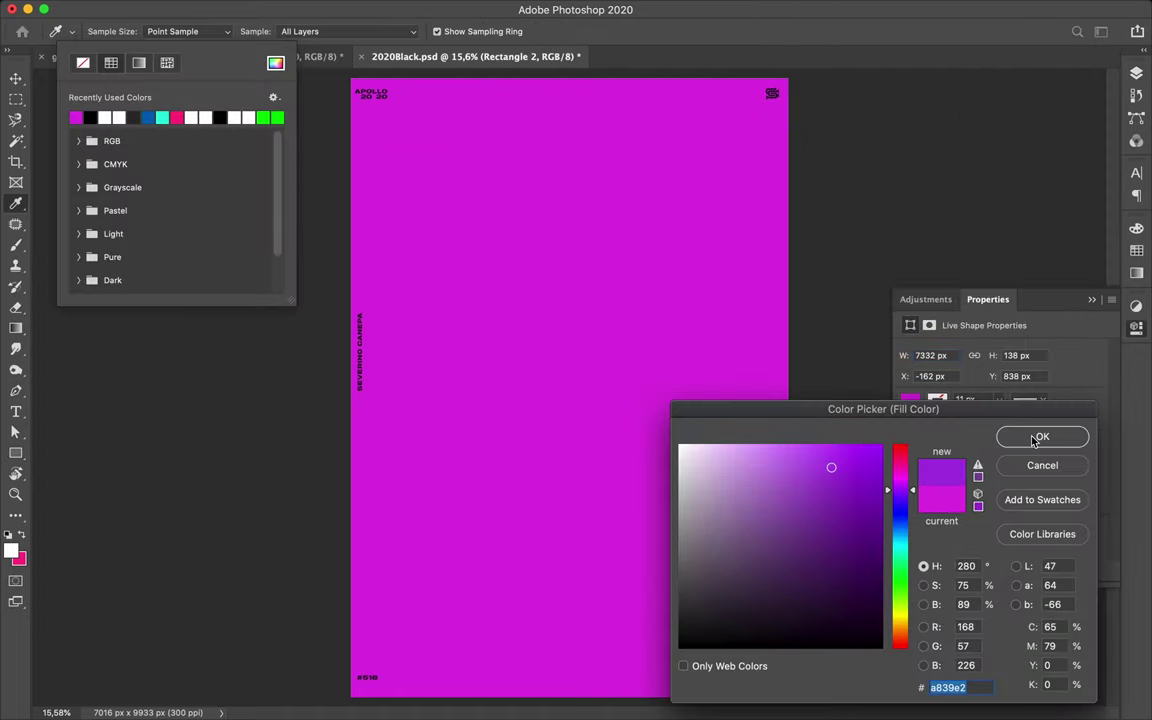
pyautogui.click(1042, 437)
pyautogui.moveTo(685, 129)
pyautogui.mouseDown()
pyautogui.moveTo(668, 527)
pyautogui.moveTo(686, 653)
pyautogui.mouseUp()
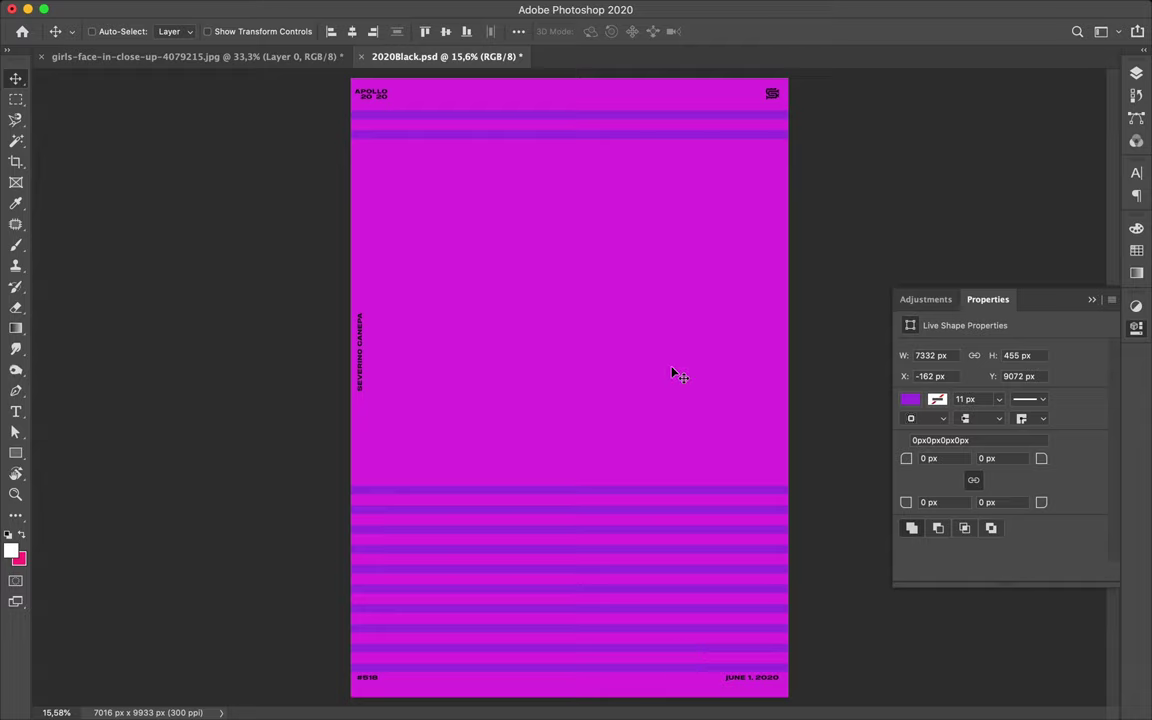
# Add an APOLLO text layer mid-poster and scale it up much larger.
pyautogui.press('t')
pyautogui.click(438, 268)
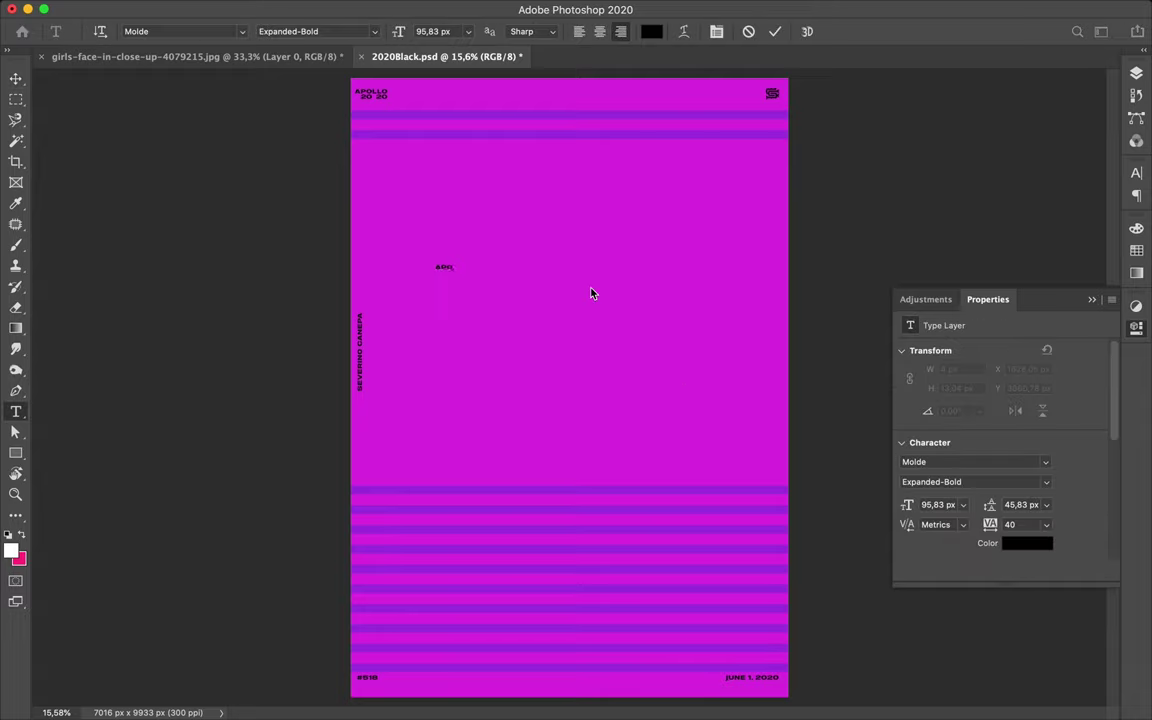
pyautogui.click(1136, 173)
pyautogui.click(1022, 166)
pyautogui.click(967, 166)
pyautogui.click(1037, 196)
pyautogui.press('Escape')
pyautogui.hotkey('ctrl', 't')
pyautogui.moveTo(457, 276); pyautogui.dragTo(622, 300)
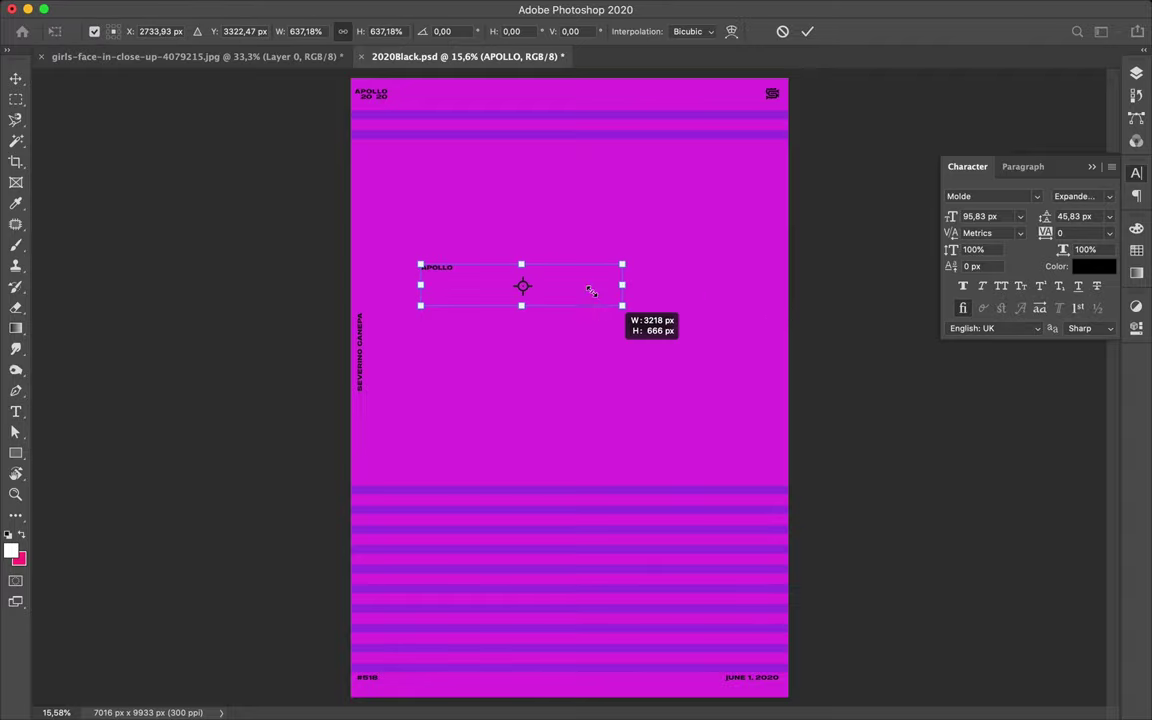
pyautogui.press('Return')
# Set the APOLLO font to Odudo Soft Light.
pyautogui.click(1037, 196)
pyautogui.scroll(-5, 836, 522)
pyautogui.scroll(-10, 866, 522)
pyautogui.scroll(-15, 981, 525)
pyautogui.scroll(-10, 990, 515)
pyautogui.scroll(-3, 985, 480)
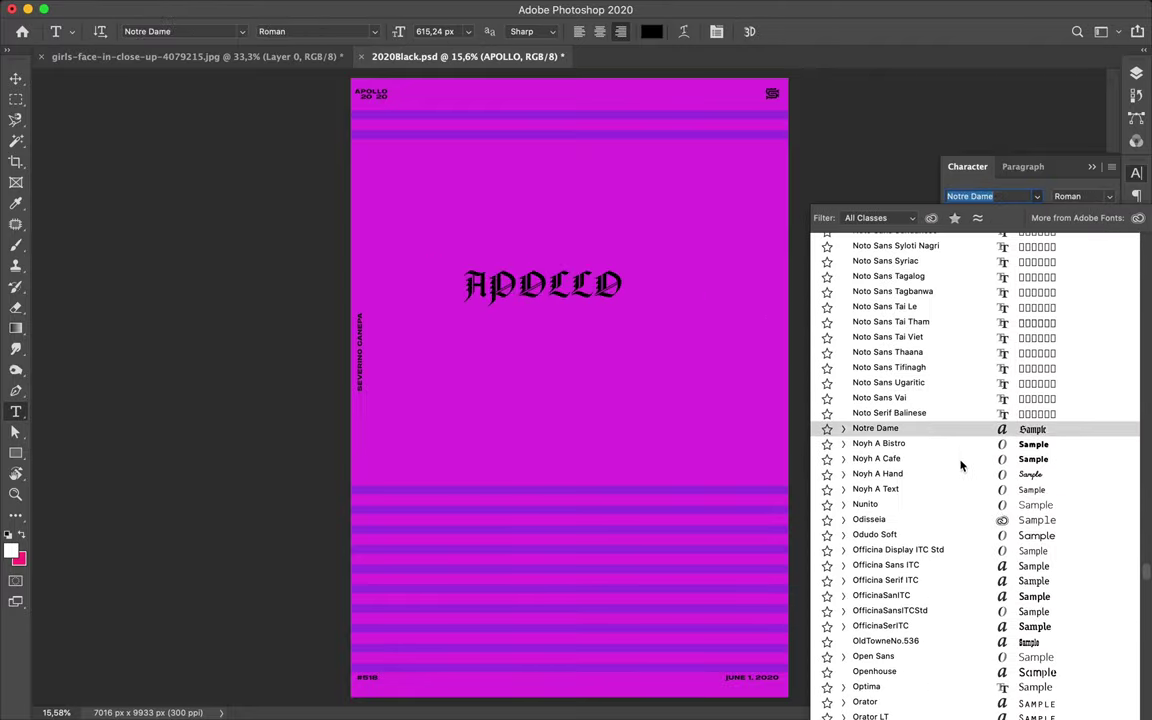
pyautogui.click(843, 536)
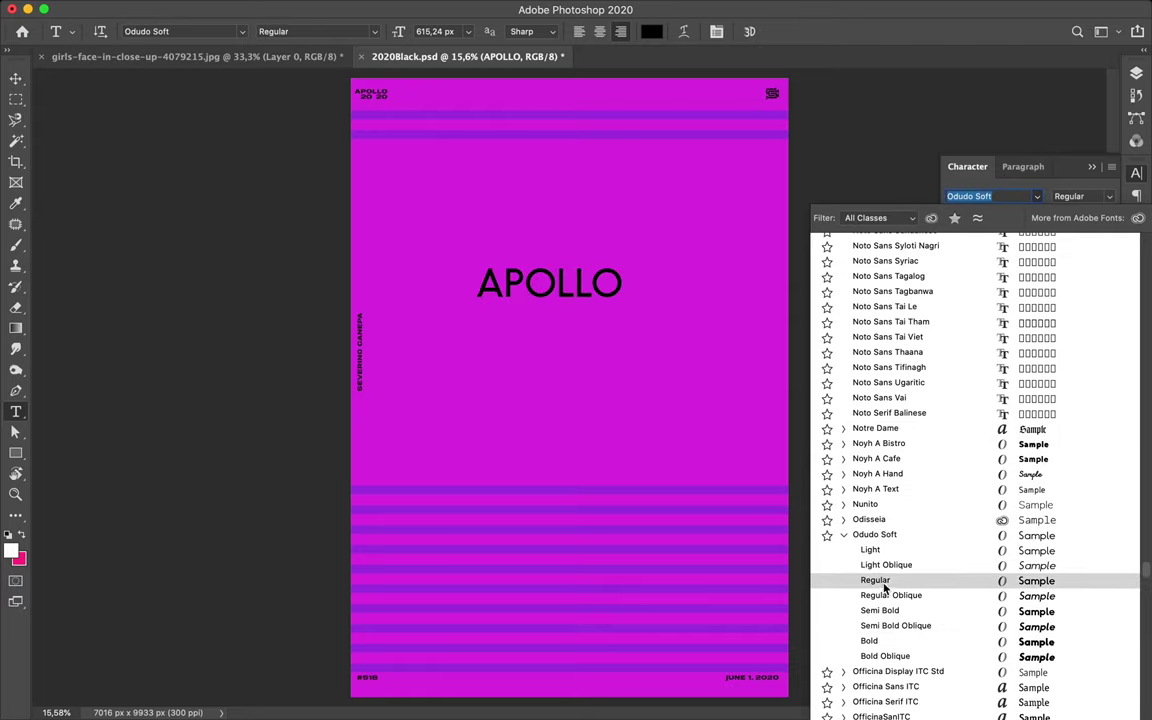
pyautogui.click(872, 549)
# Turn APOLLO and the small poster text light grey.
pyautogui.click(651, 31)
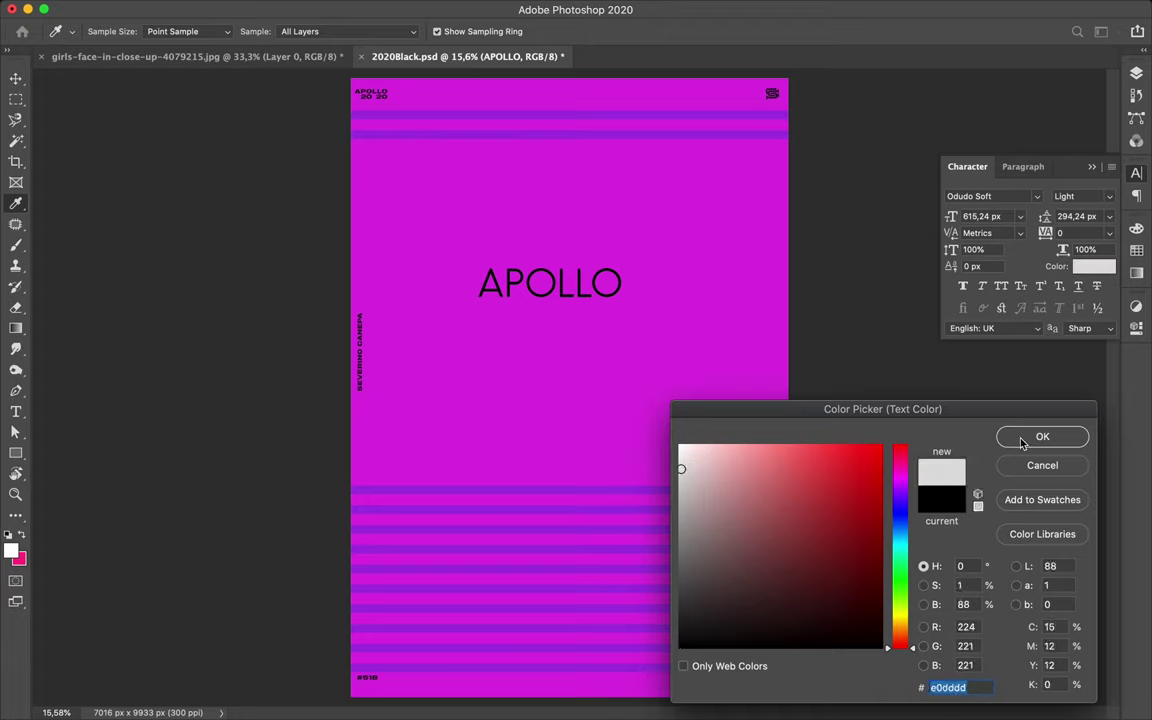
pyautogui.click(1023, 441)
pyautogui.press('F7')
pyautogui.press('t')
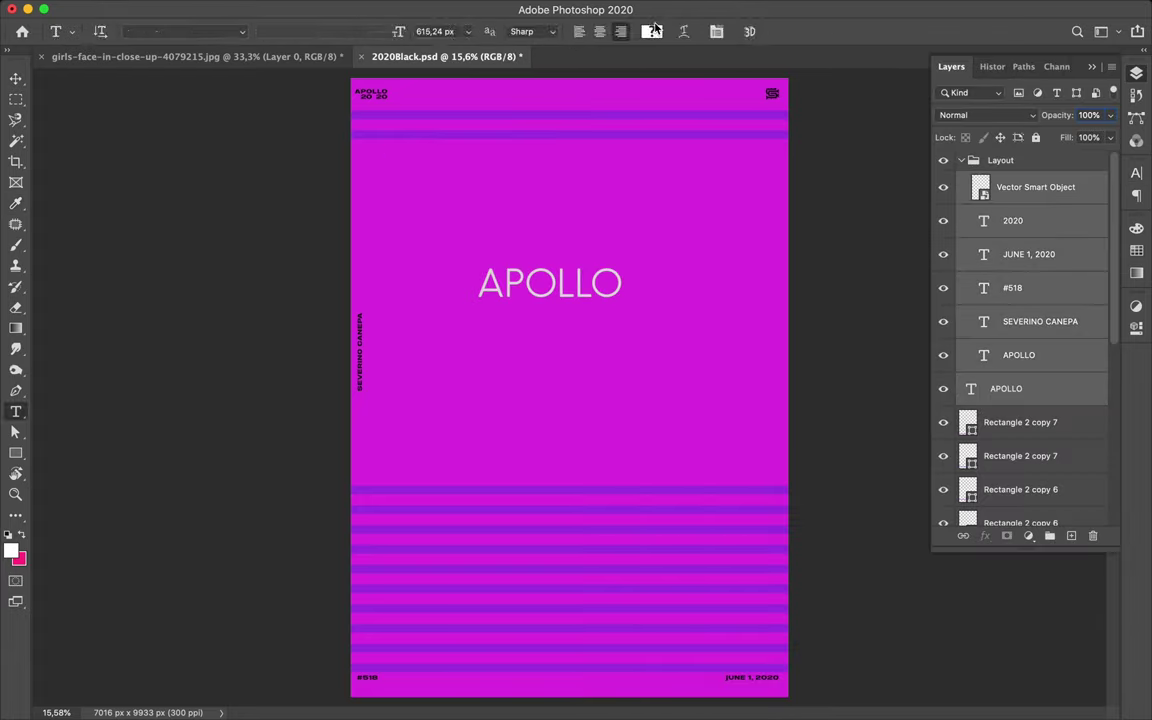
pyautogui.click(651, 31)
pyautogui.press('Return')
# Move APOLLO down and left over the stripes.
pyautogui.press('v')
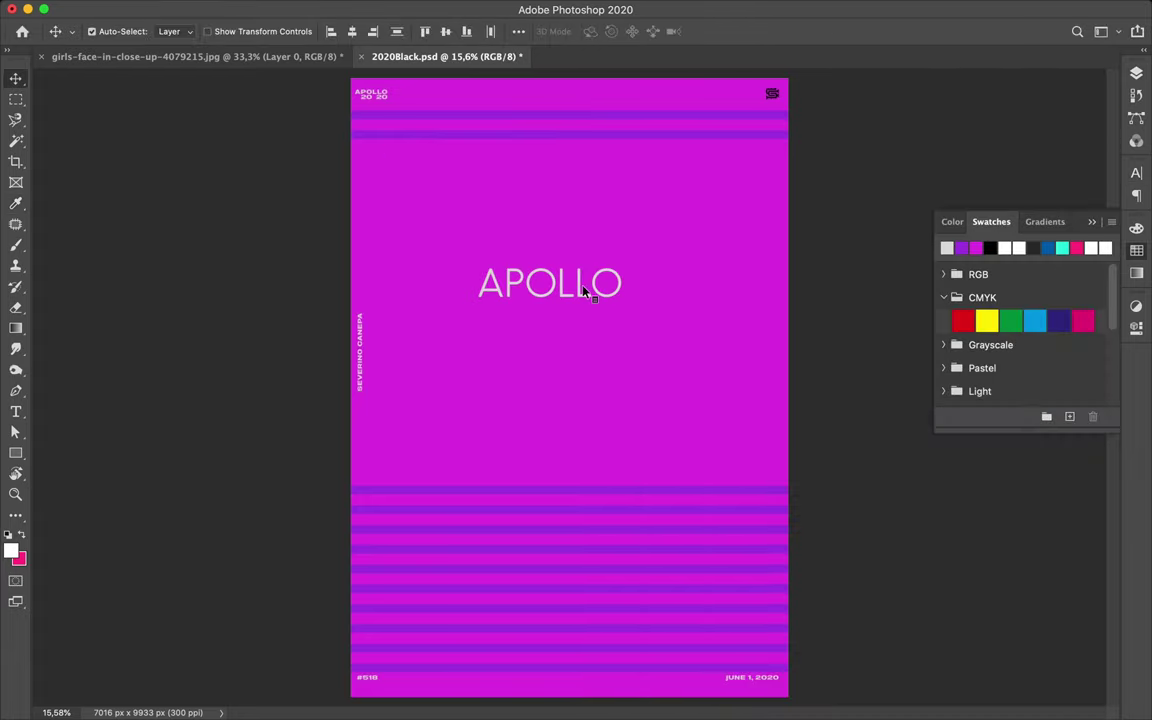
pyautogui.moveTo(524, 285); pyautogui.dragTo(425, 491)
pyautogui.press('F7')
# Group all the stripe layers together.
pyautogui.click(1020, 294)
pyautogui.scroll(-5, 1035, 328)
pyautogui.keyDown('shift'); pyautogui.click(1023, 463); pyautogui.keyUp('shift')
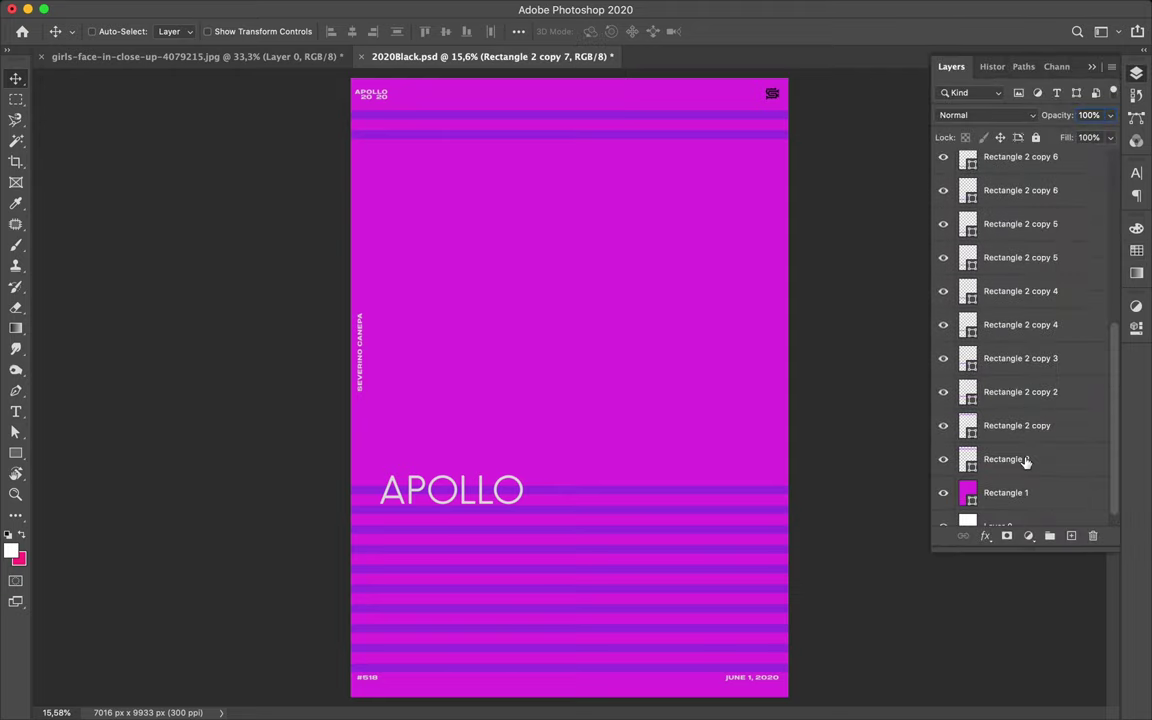
pyautogui.press('super+g')
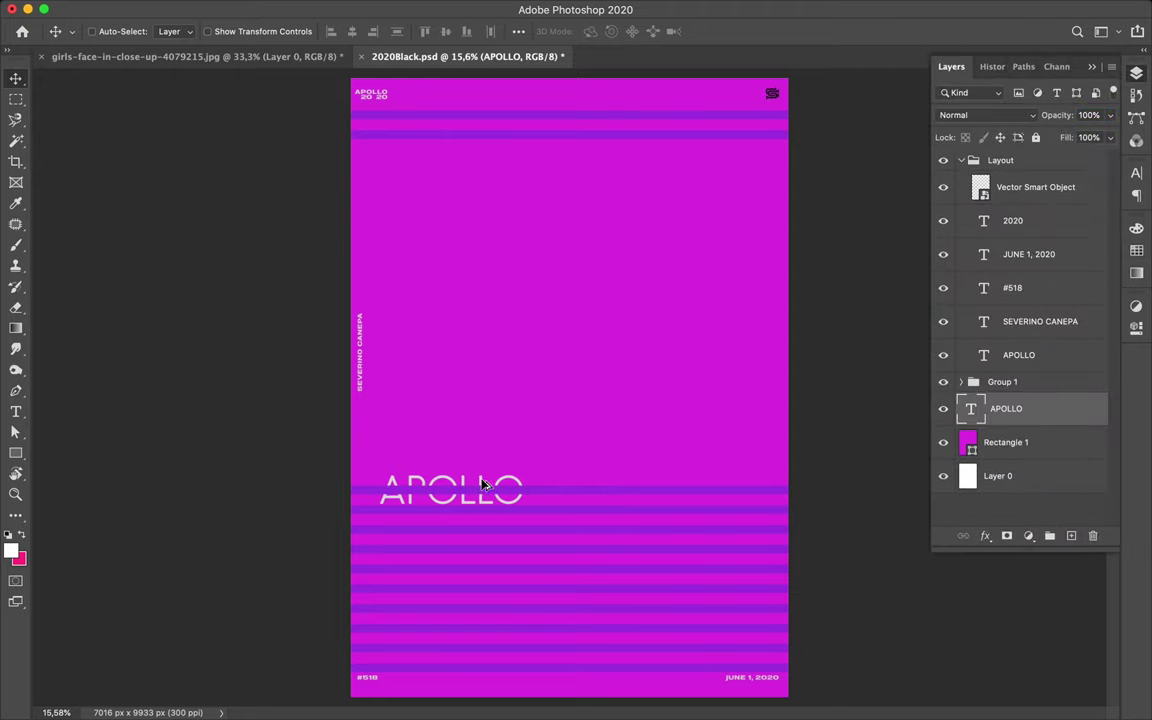
# Duplicate APOLLO to the lower right and retype the copy as 2020.
pyautogui.moveTo(540, 497); pyautogui.dragTo(700, 600)
pyautogui.doubleClick(688, 590)
pyautogui.write('2020')
pyautogui.hotkey('ctrl', 'Return')
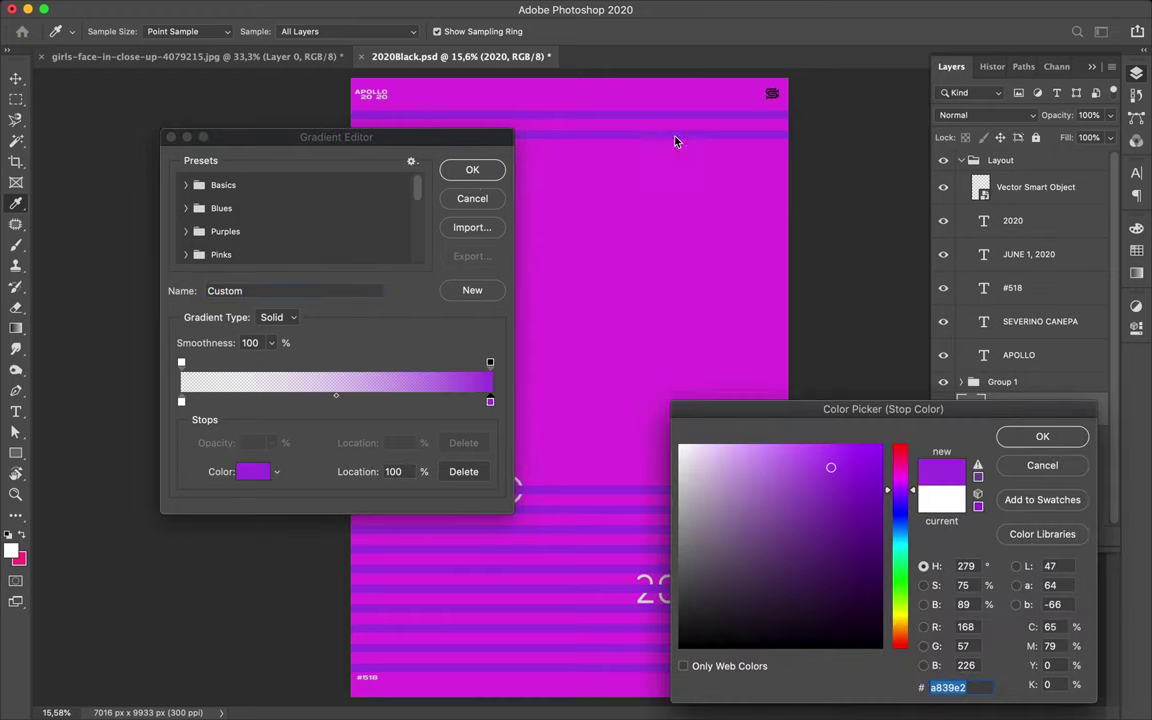
# Draw a transparent-to-purple gradient toward the top right on a new layer.
pyautogui.press('Return')
pyautogui.click(472, 170)
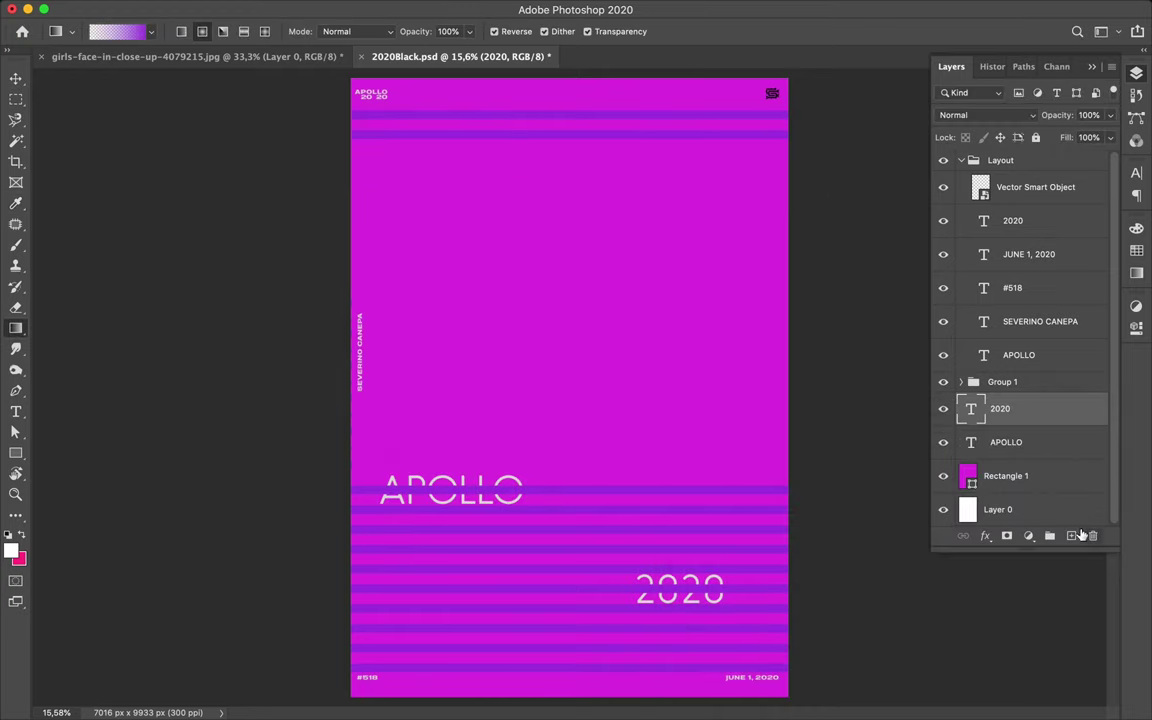
pyautogui.click(1079, 535)
pyautogui.moveTo(780, 90); pyautogui.dragTo(643, 324)
# Duplicate the gradient, merge the copies, and shift the result right.
pyautogui.press('v')
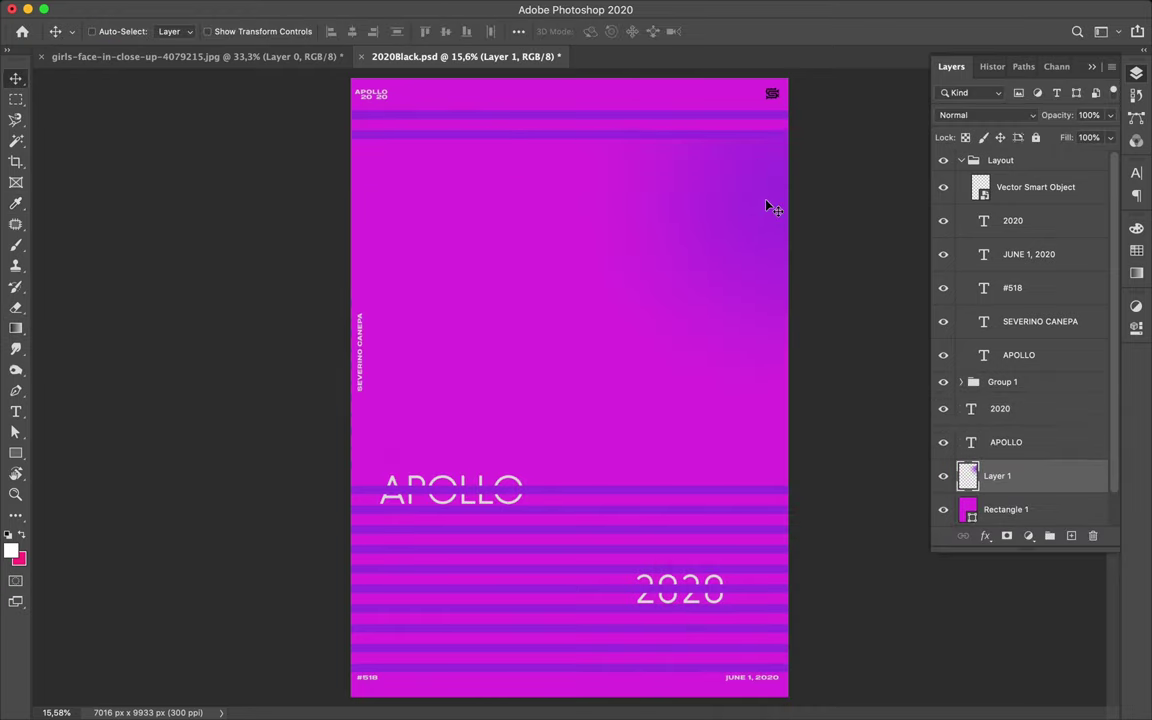
pyautogui.moveTo(1033, 463); pyautogui.dragTo(1033, 458)
pyautogui.hotkey('ctrl', 'e')
pyautogui.moveTo(546, 247); pyautogui.dragTo(702, 247)
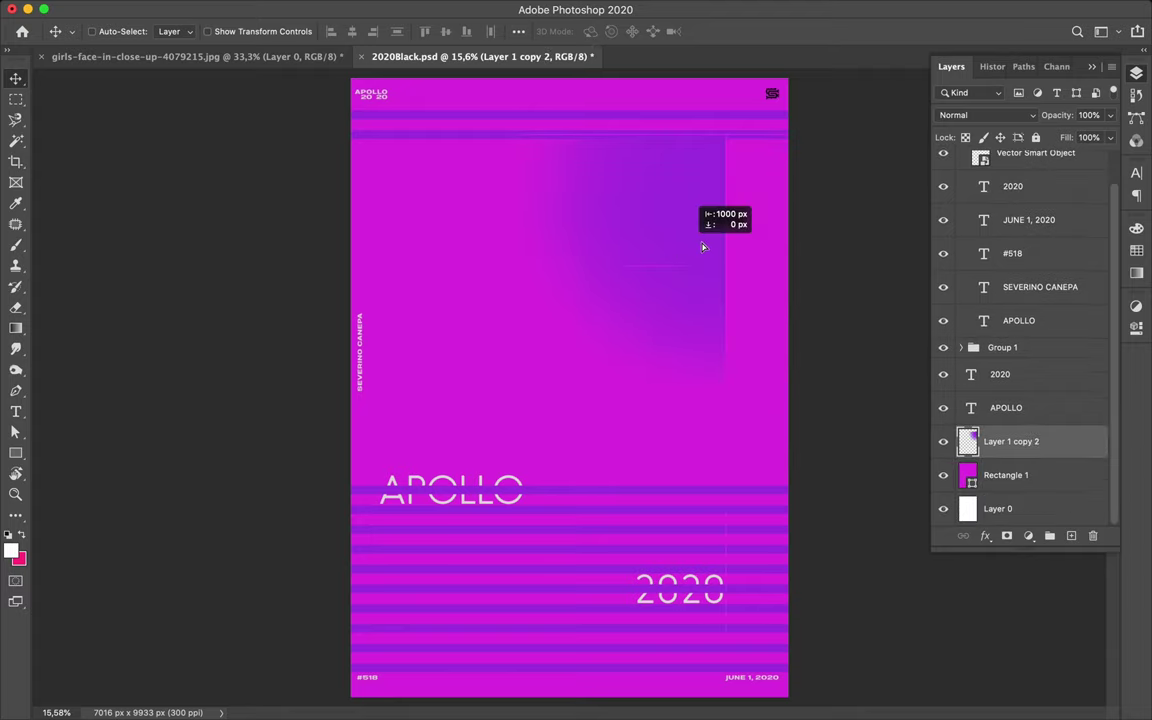
# Add a left-shifted gradient copy and nudge the #518 label up.
pyautogui.moveTo(536, 300); pyautogui.dragTo(464, 411)
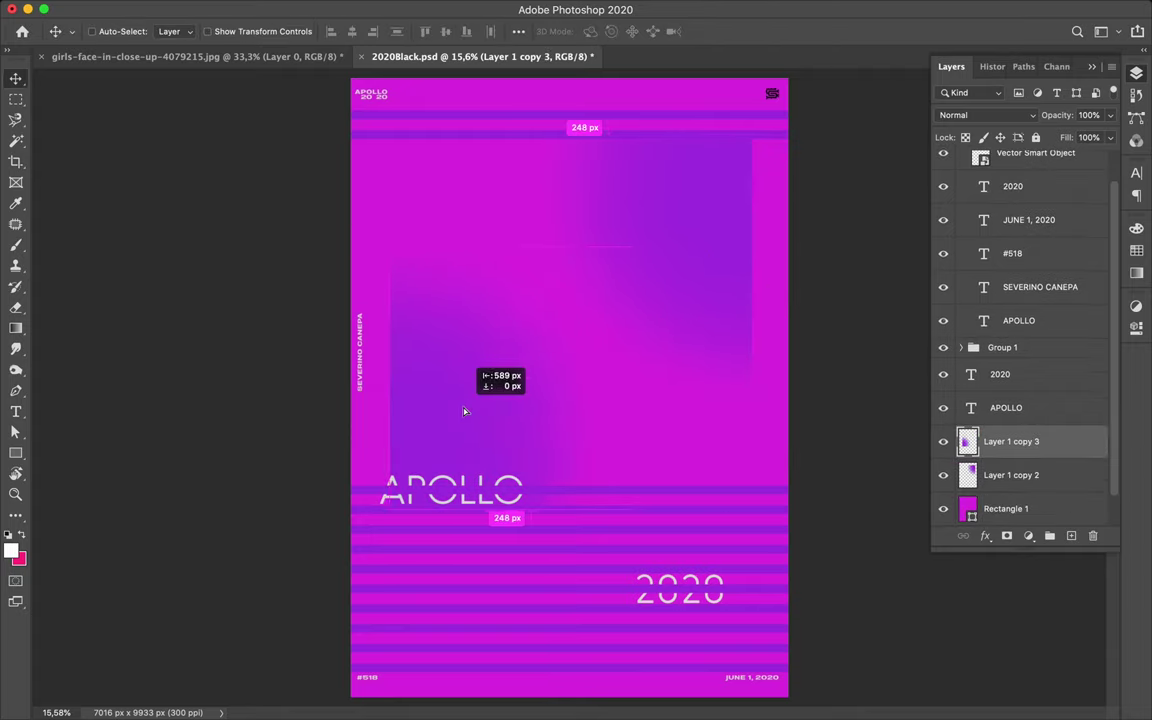
pyautogui.scroll(-1, 680, 373)
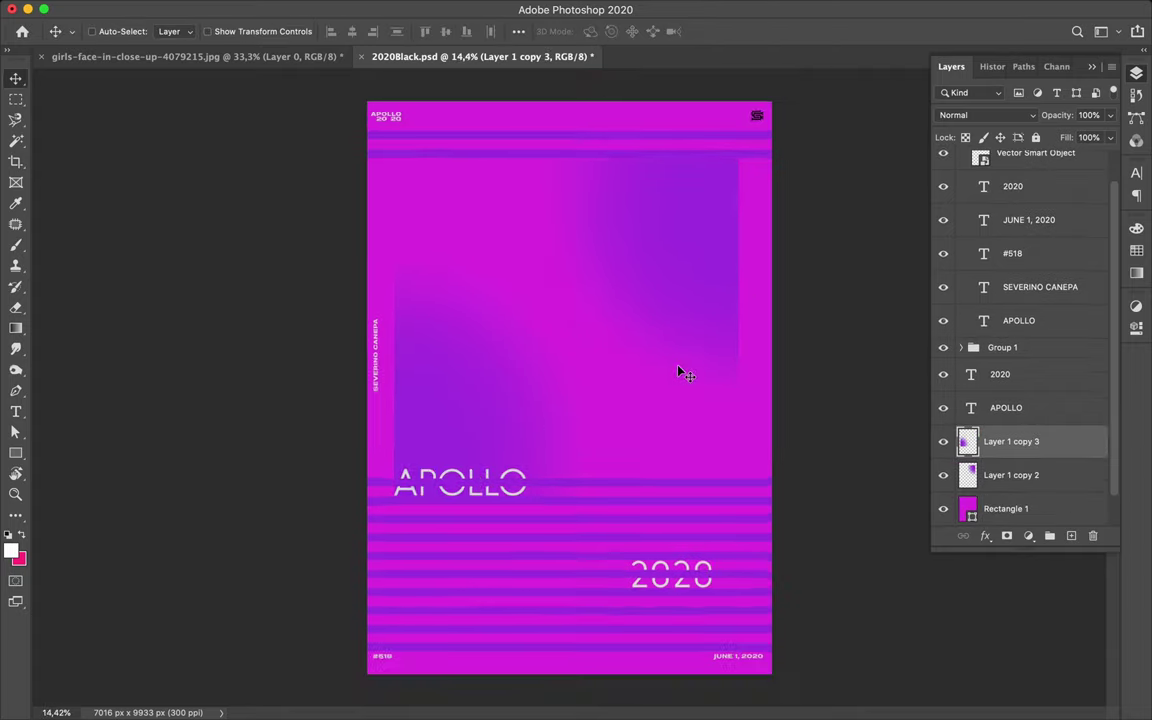
pyautogui.moveTo(388, 658); pyautogui.dragTo(392, 640)
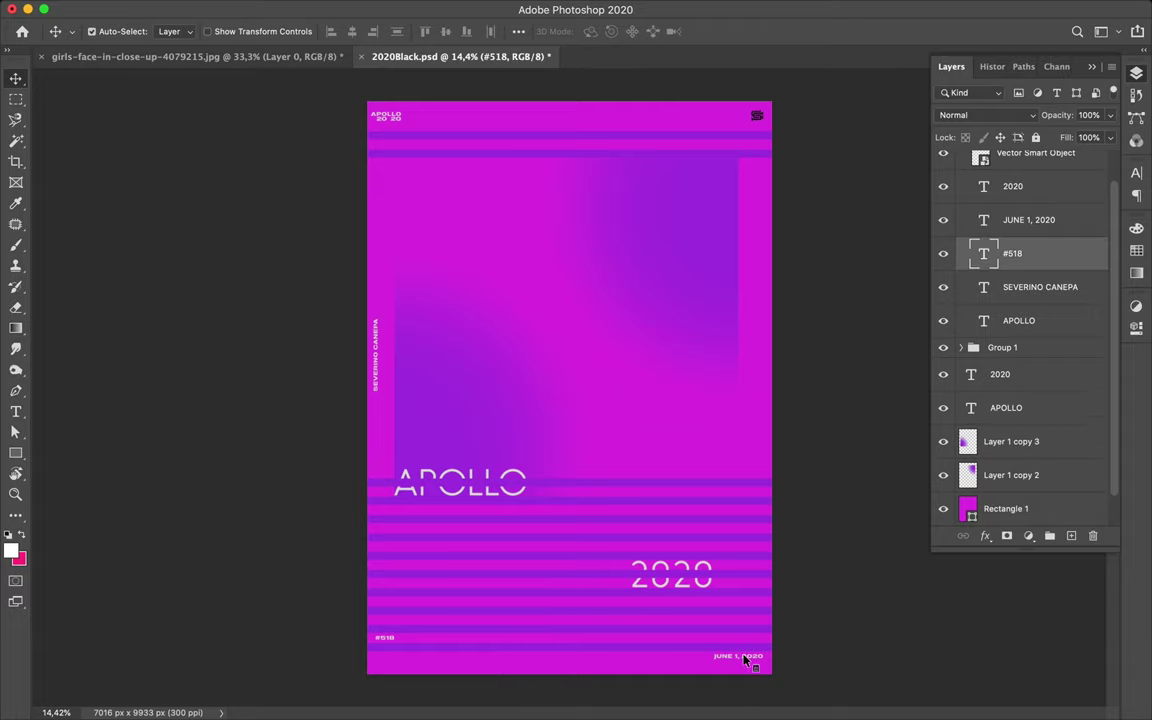
# Move the JUNE 1, 2020 date up and add a taller stripe at the poster bottom.
pyautogui.moveTo(744, 660); pyautogui.dragTo(745, 538)
pyautogui.moveTo(597, 645)
pyautogui.mouseDown()
pyautogui.moveTo(597, 663)
pyautogui.moveTo(569, 668)
pyautogui.mouseUp()
pyautogui.hotkey('ctrl', 't')
pyautogui.press('Return')
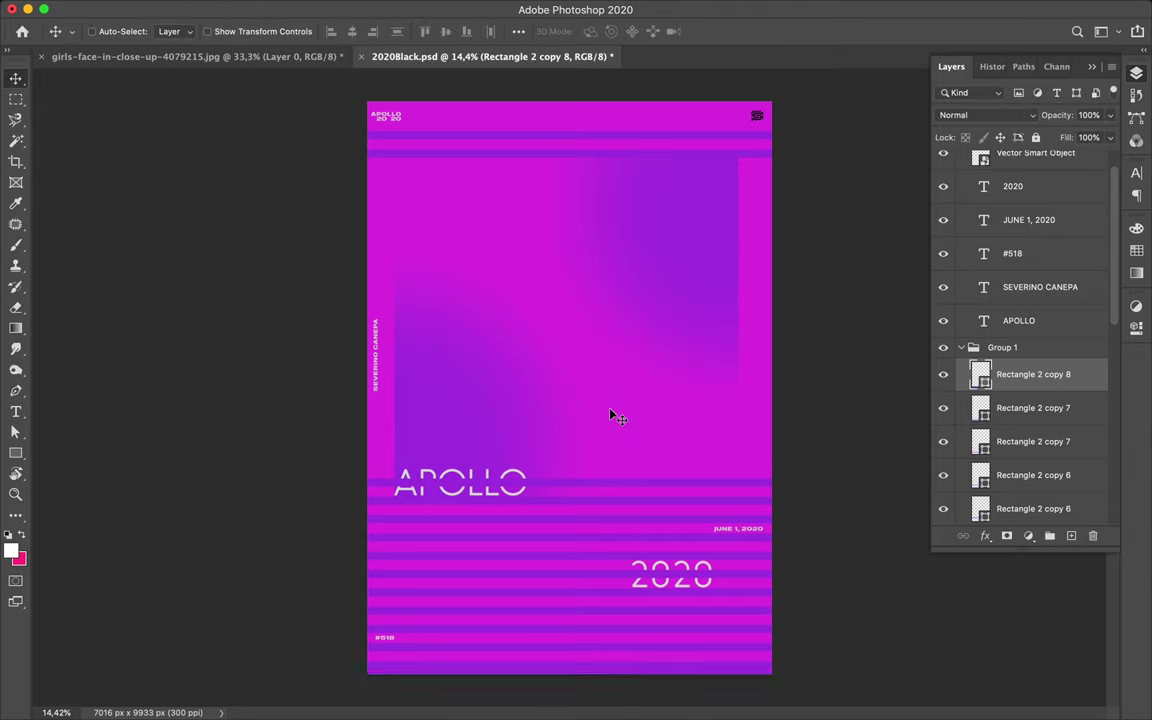
pyautogui.scroll(2, 612, 416)
# Rotate the author's name horizontal and place it beneath 2020 at lower right.
pyautogui.keyDown('ctrl'); pyautogui.click(349, 275); pyautogui.keyUp('ctrl')
pyautogui.hotkey('ctrl', 't')
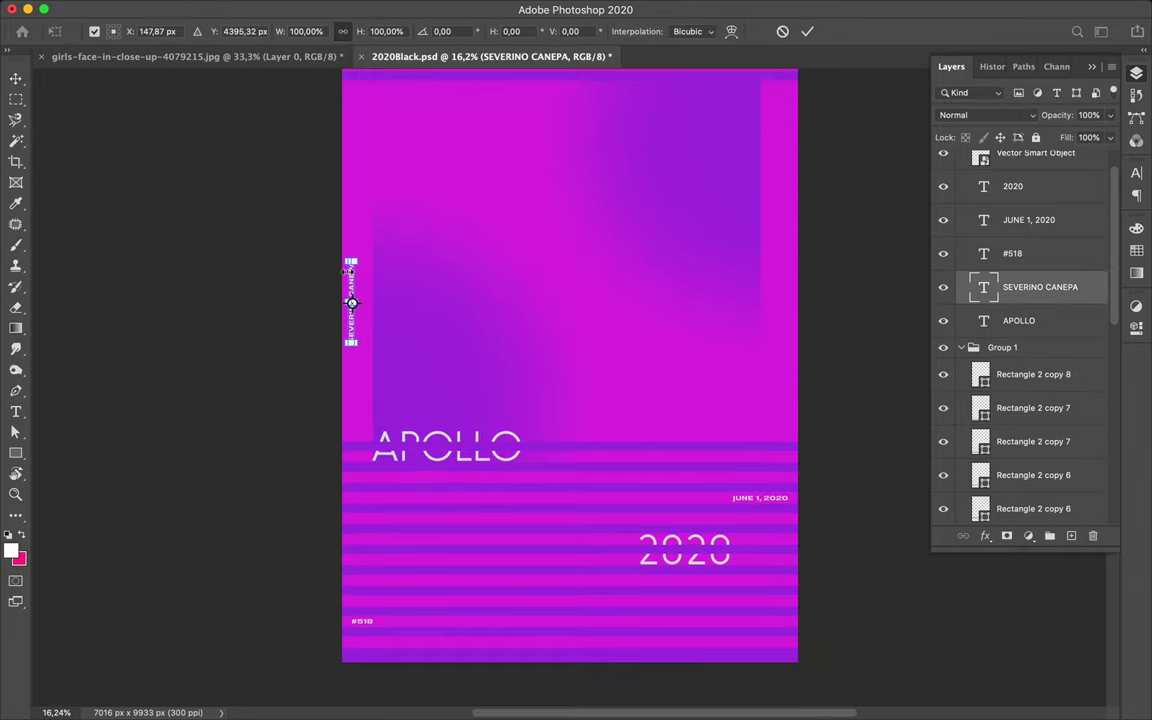
pyautogui.press('Return')
pyautogui.moveTo(430, 585); pyautogui.dragTo(722, 580)
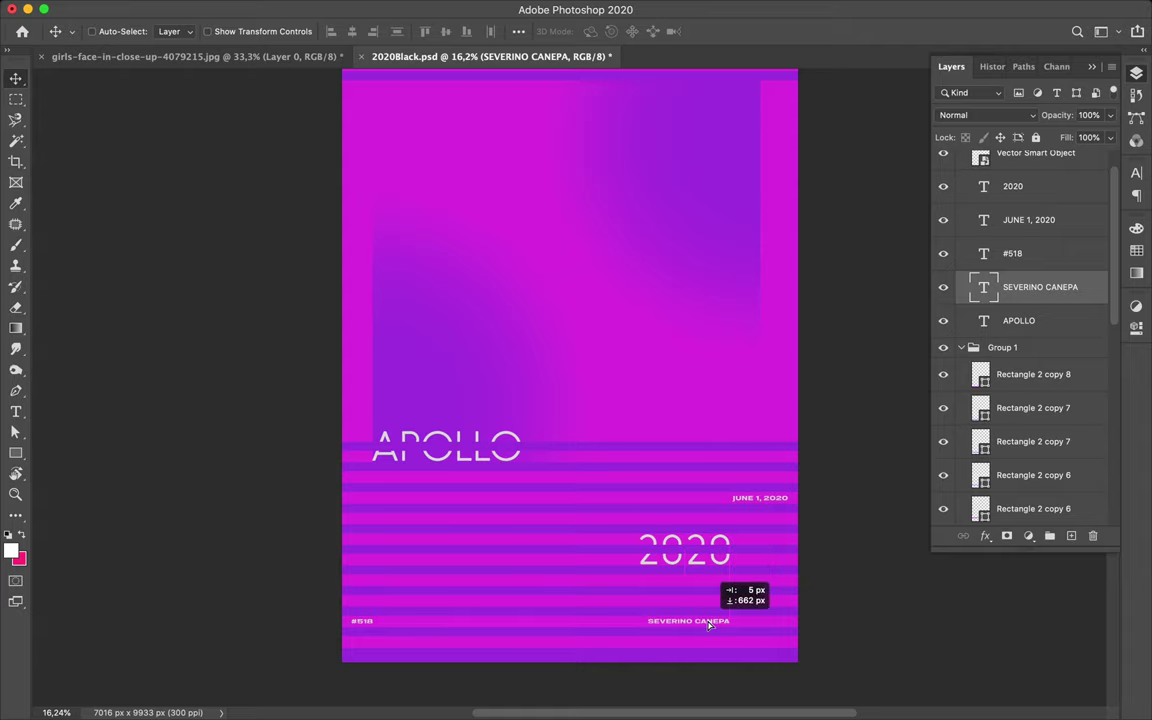
# Change the top label to read APOLLO 2020 and move it slightly down.
pyautogui.scroll(5, 685, 519)
pyautogui.click(391, 214)
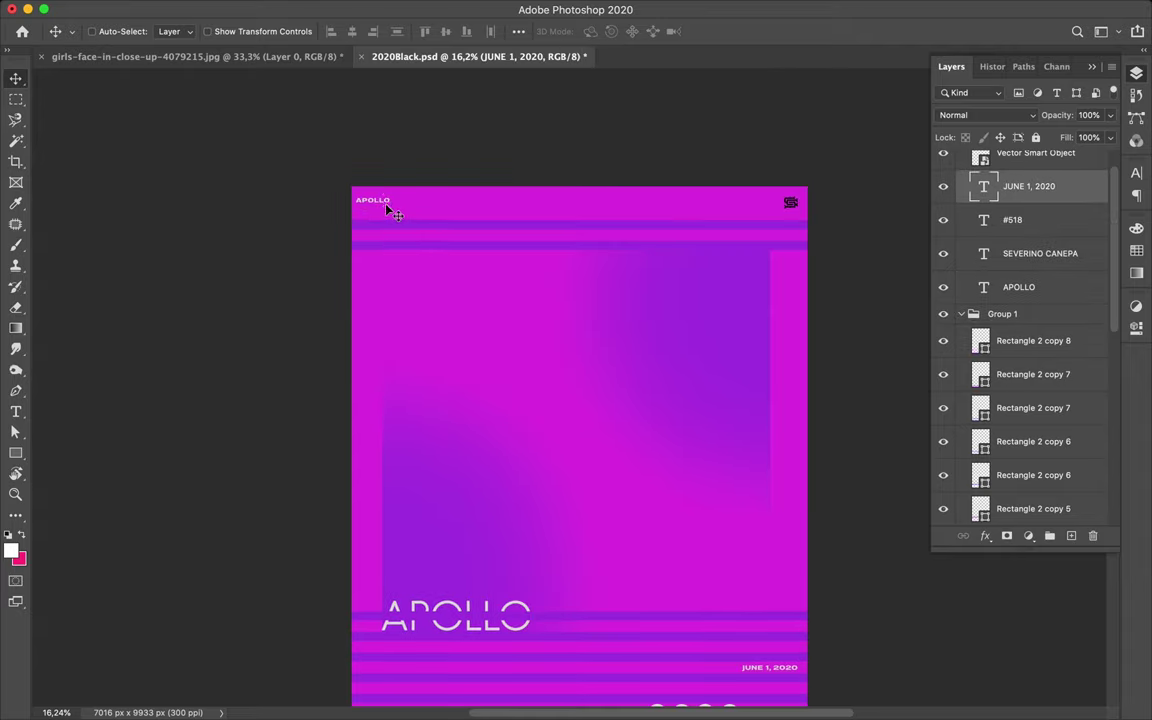
pyautogui.press('t')
pyautogui.click(400, 198)
pyautogui.press('v')
pyautogui.moveTo(400, 198); pyautogui.dragTo(405, 232)
# Add a new empty layer above the logo layer and merge it down.
pyautogui.scroll(-2, 437, 243)
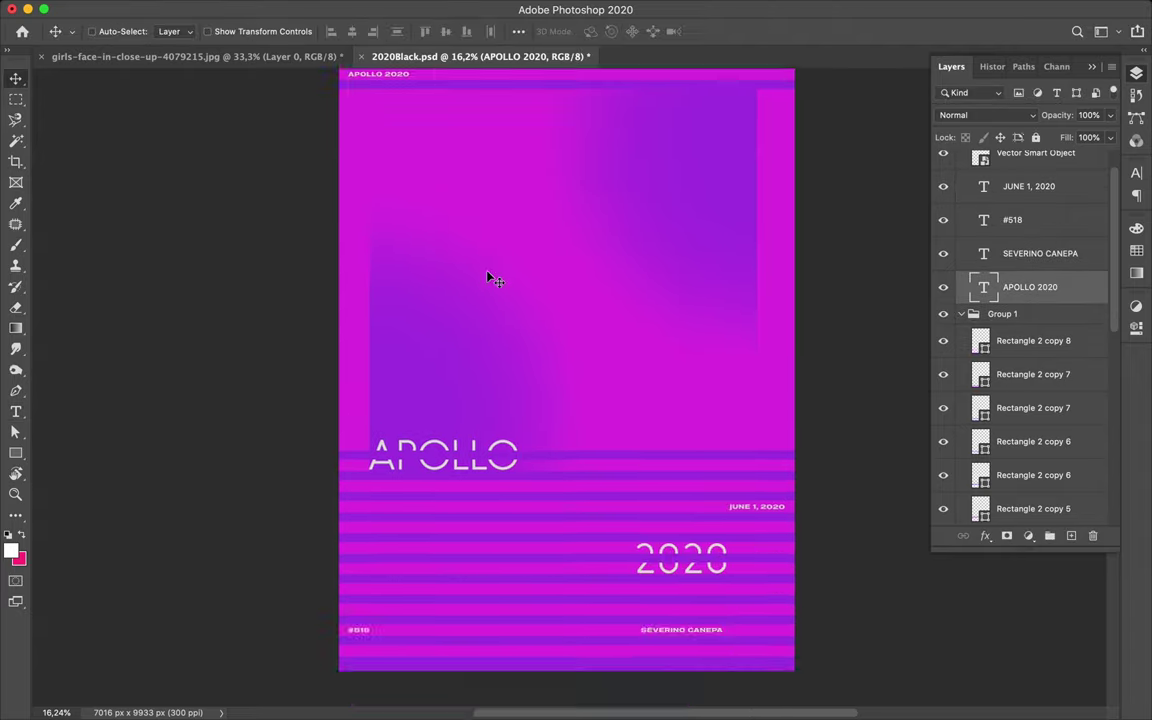
pyautogui.click(980, 172)
pyautogui.hotkey('ctrl', 'shift', 'alt', 'n')
pyautogui.press('b')
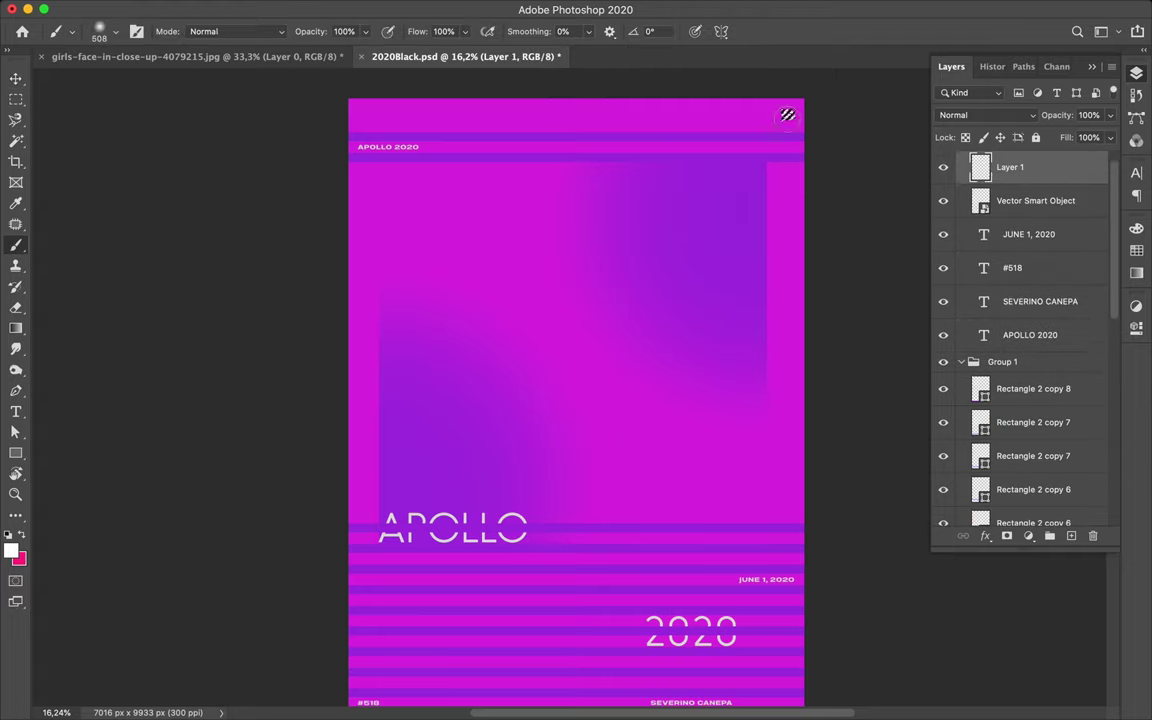
pyautogui.press('m')
pyautogui.press('v')
pyautogui.hotkey('ctrl', 'e')
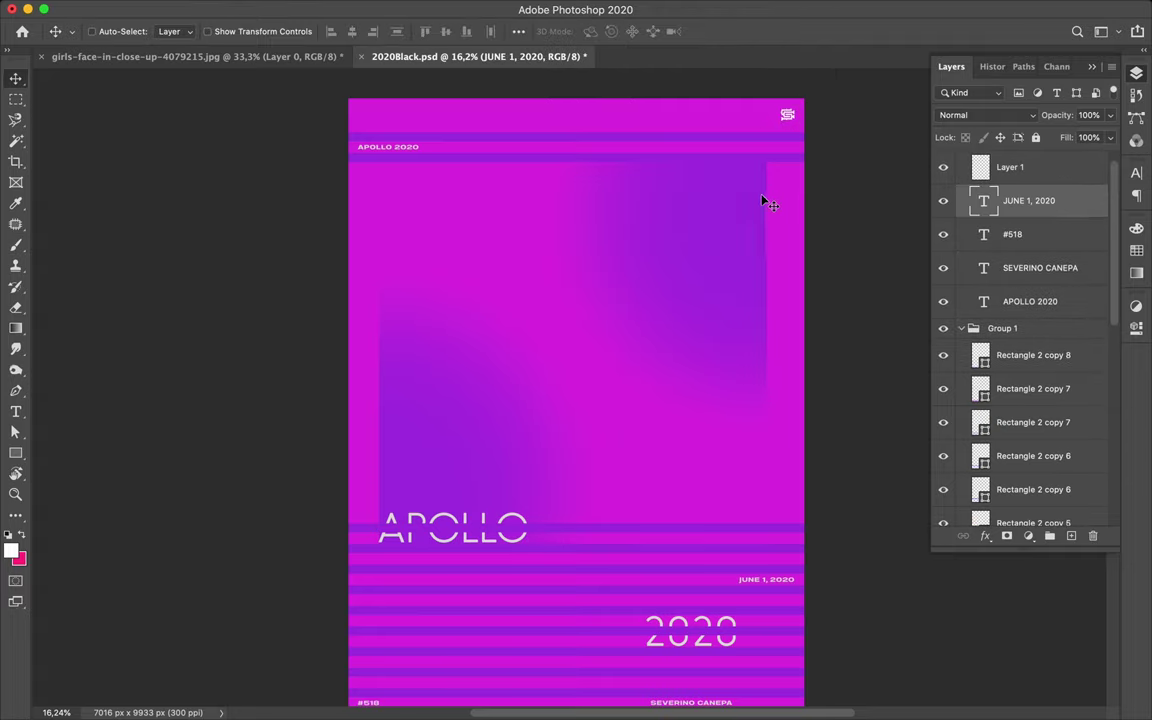
# Merge two gradient copy layers into one.
pyautogui.scroll(-5, 1040, 300)
pyautogui.click(1010, 407)
pyautogui.keyDown('shift'); pyautogui.click(1010, 441); pyautogui.keyUp('shift')
pyautogui.hotkey('ctrl', 'e')
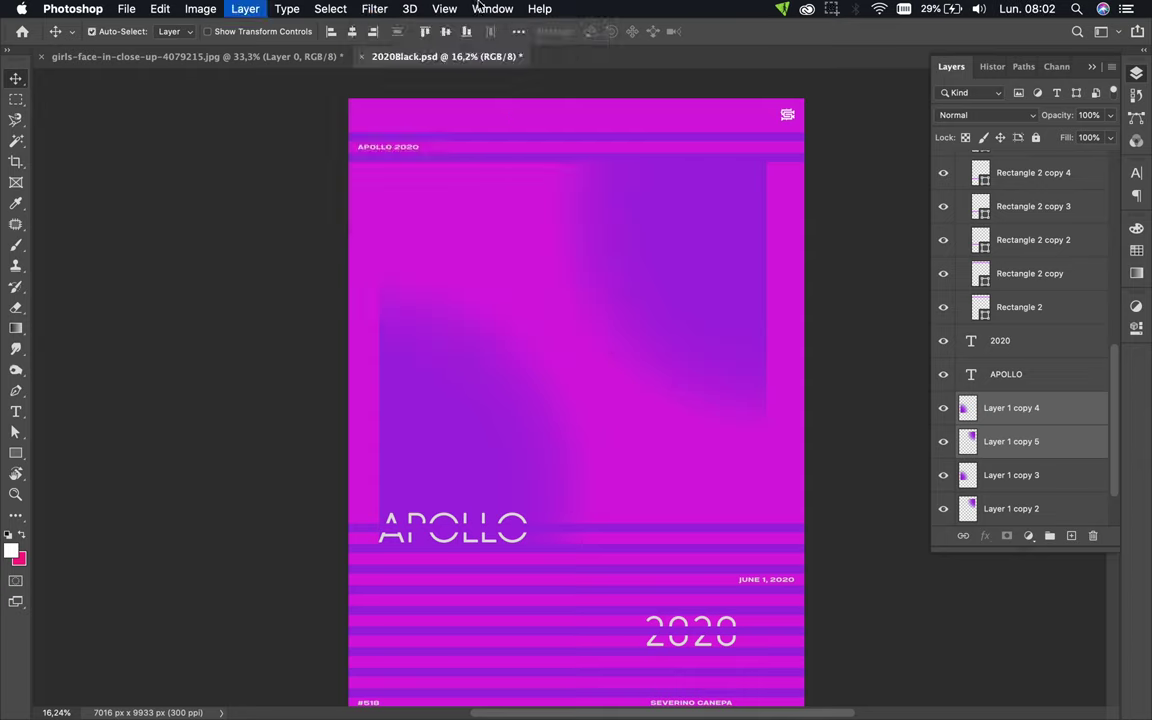
# Apply Gaussian Blur to the gradient layer and set its blend mode to Subtract.
pyautogui.click(374, 8)
pyautogui.click(650, 303)
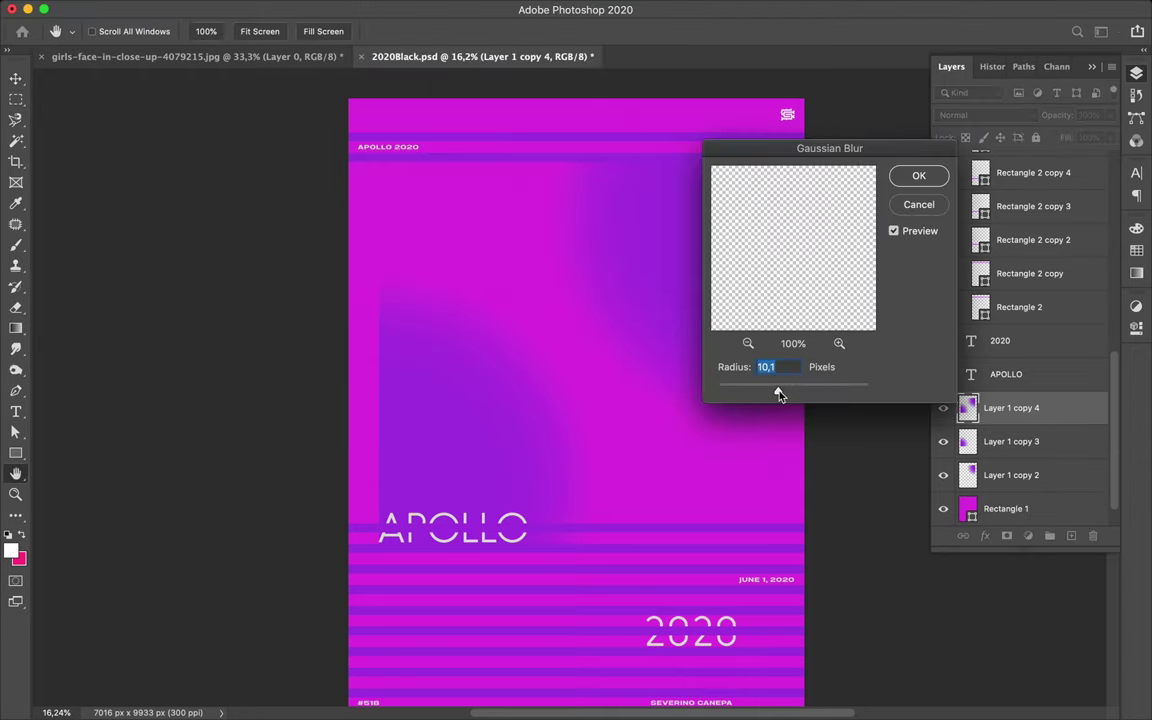
pyautogui.click(912, 177)
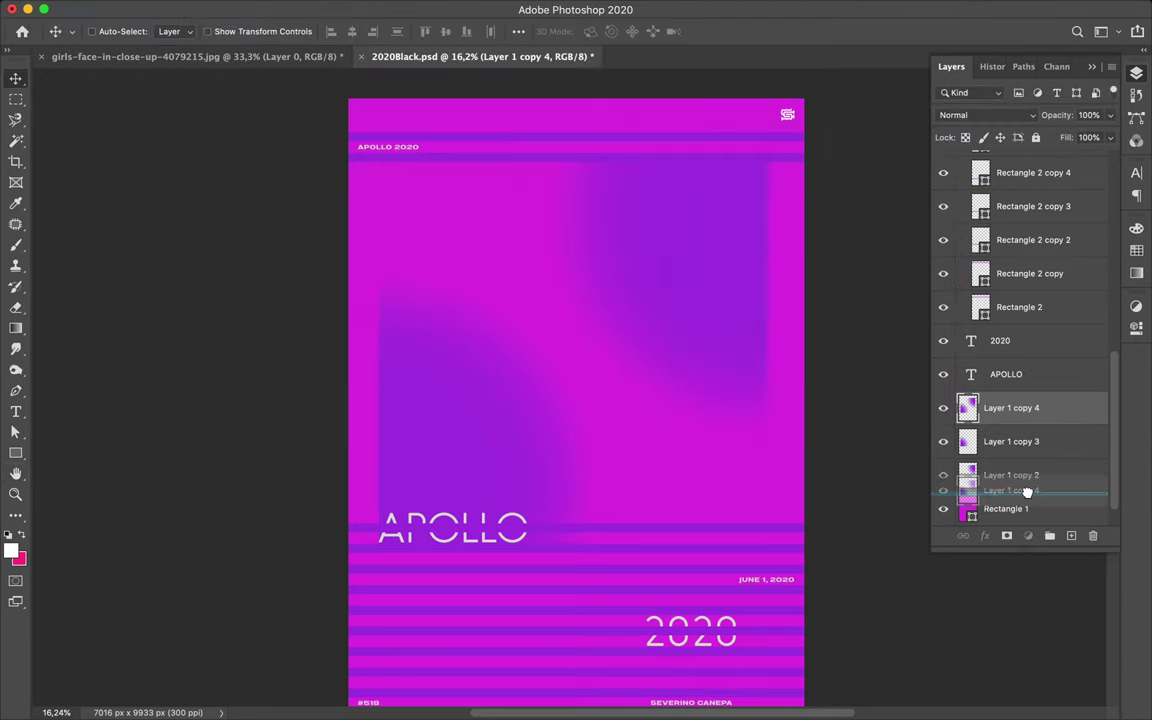
pyautogui.click(970, 115)
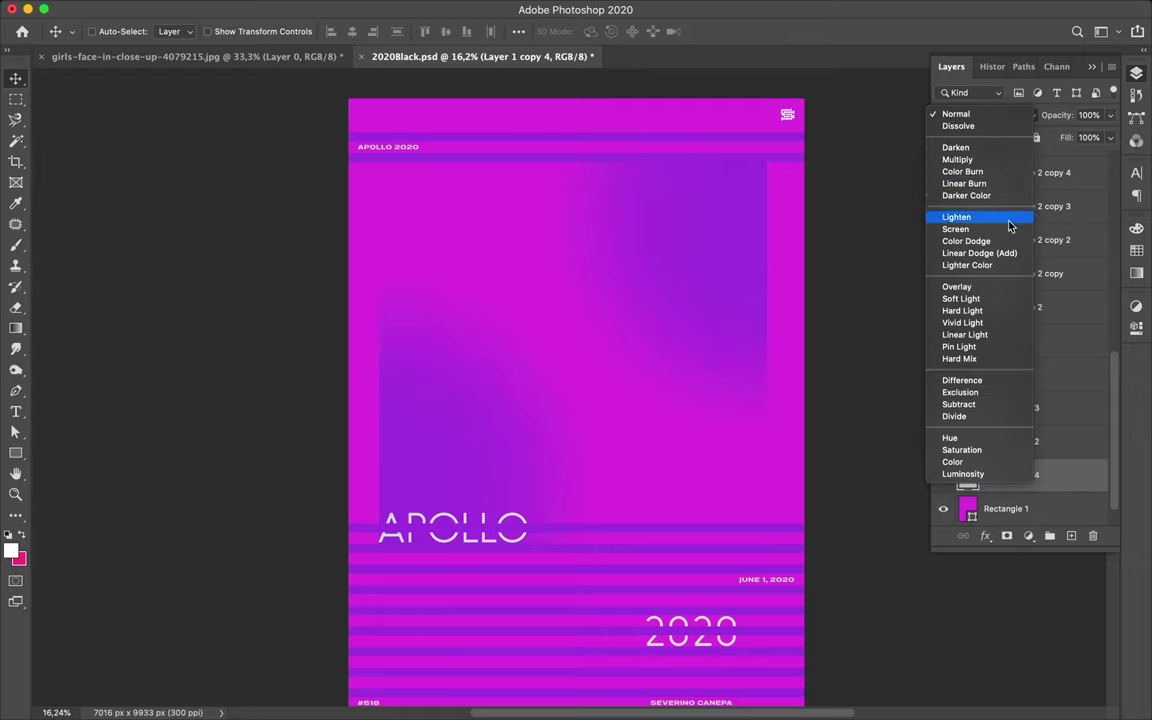
pyautogui.click(997, 411)
# Erase part of the dark curved purple shape with a 1760 px soft round brush.
pyautogui.press('e')
pyautogui.rightClick(738, 313)
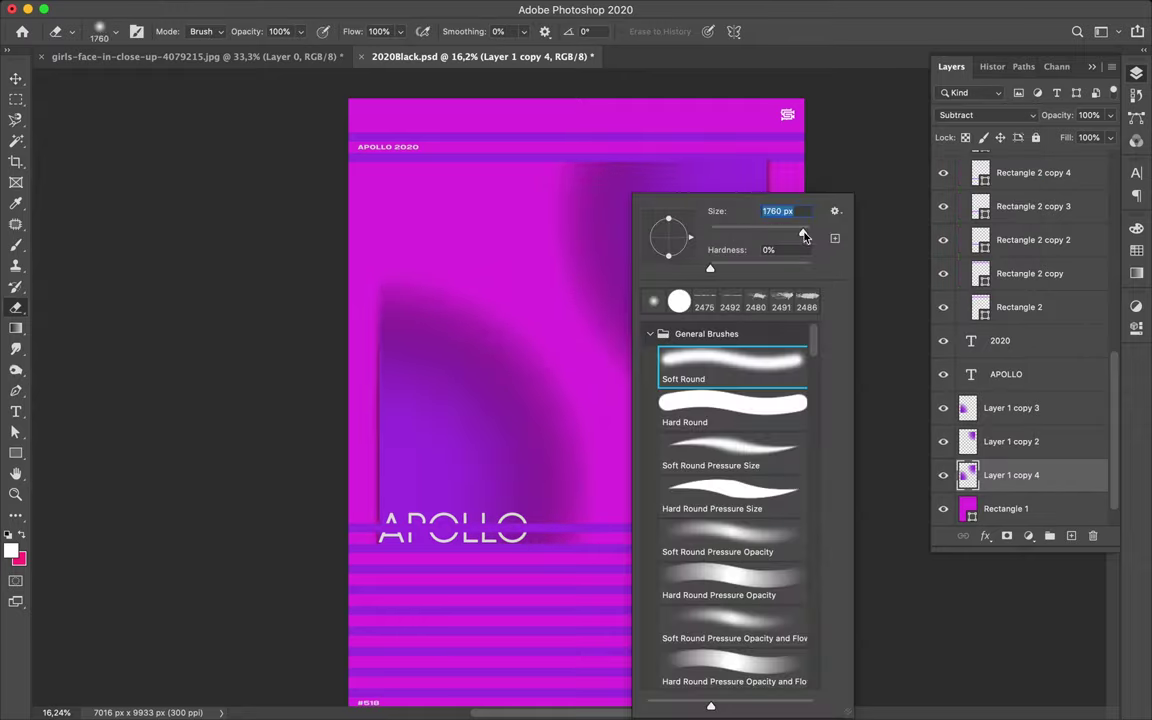
pyautogui.press('Return')
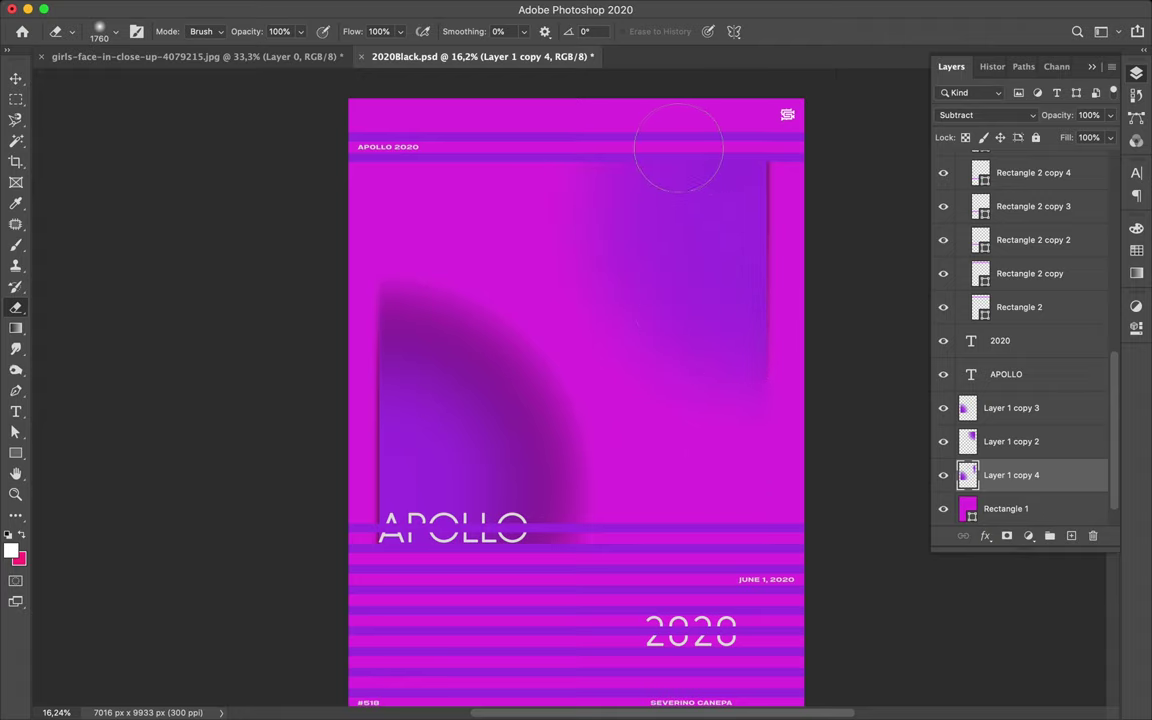
pyautogui.moveTo(445, 294)
pyautogui.mouseDown()
pyautogui.moveTo(489, 527)
pyautogui.moveTo(532, 484)
pyautogui.mouseUp()
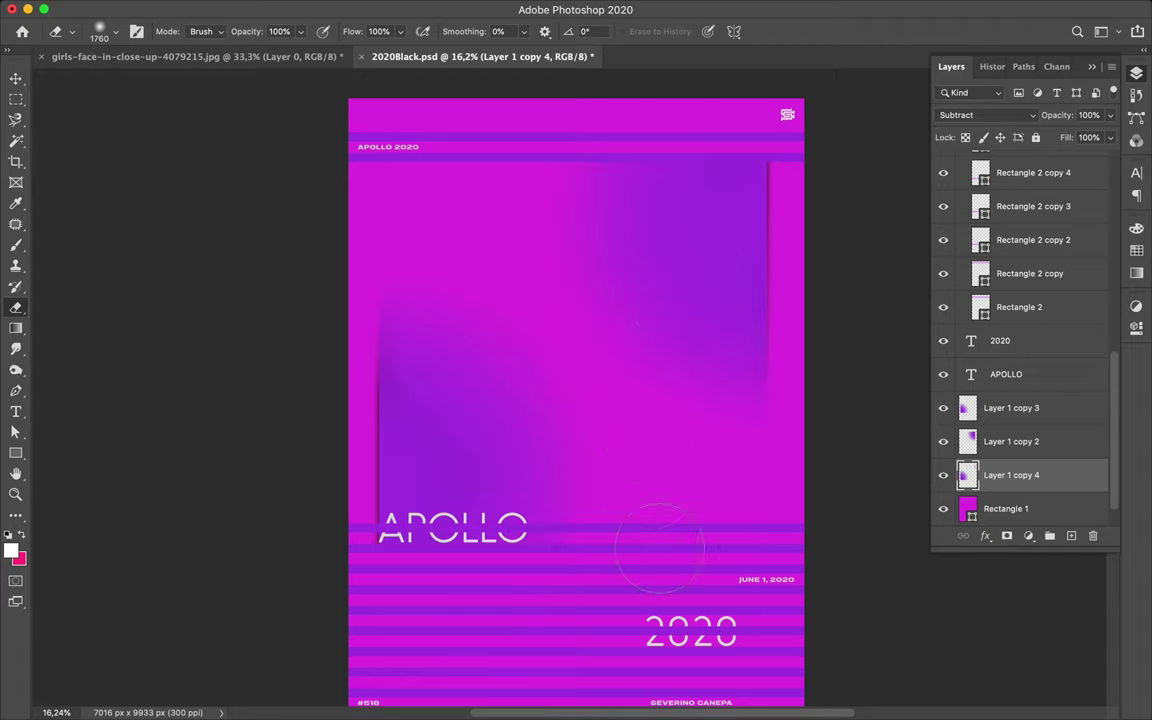
# Select the #518 text at the poster bottom with the Move tool.
pyautogui.press('v')
pyautogui.scroll(-3, 660, 550)
pyautogui.click(378, 626)
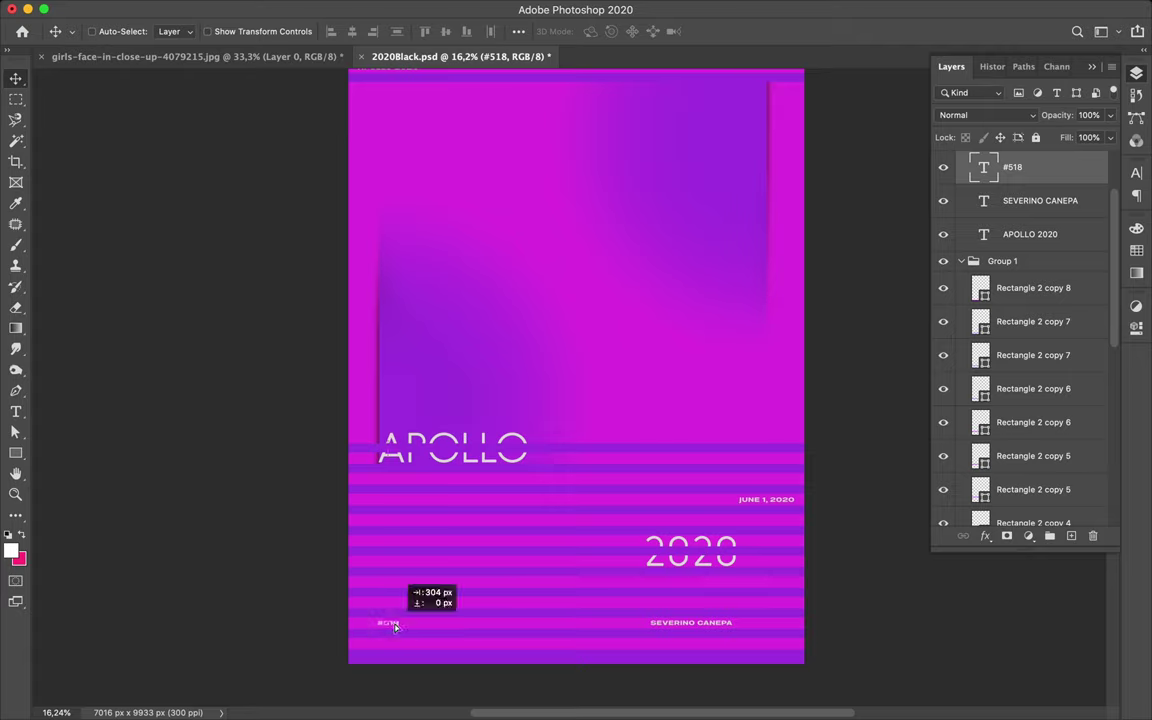
# Nudge the top-right corner logo slightly down and left.
pyautogui.scroll(3, 581, 442)
pyautogui.scroll(-5, 944, 391)
pyautogui.click(1015, 441)
pyautogui.click(1010, 475)
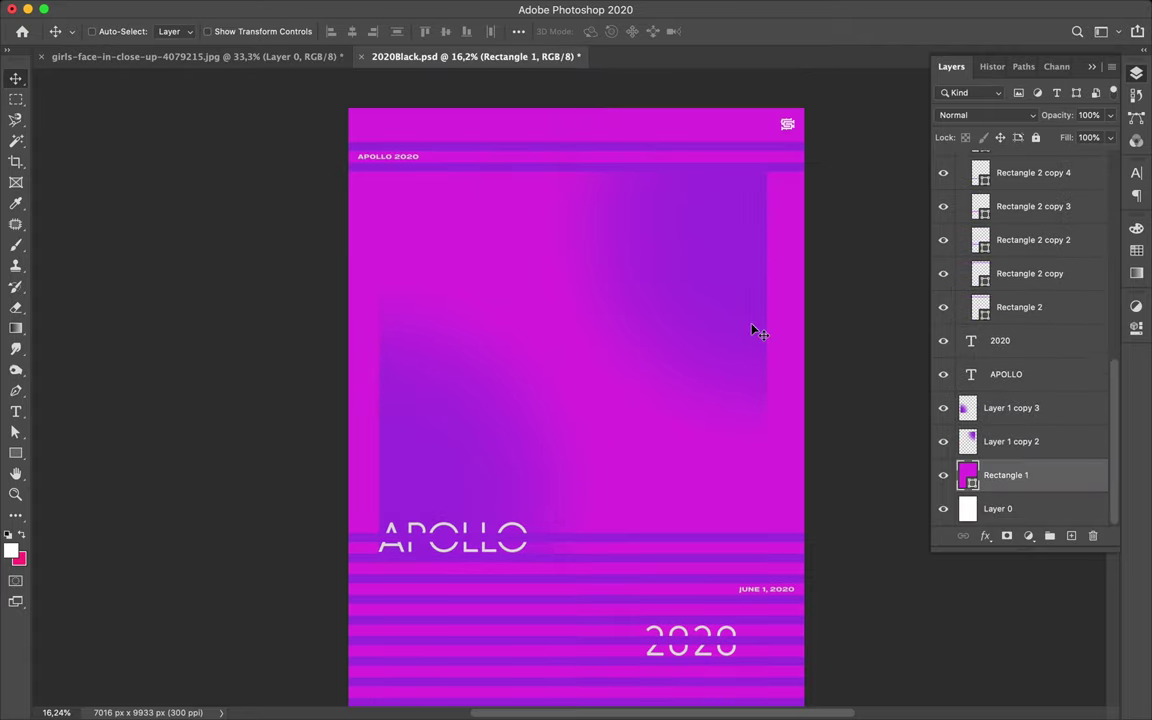
pyautogui.scroll(-1, 655, 393)
pyautogui.moveTo(763, 104); pyautogui.dragTo(753, 117)
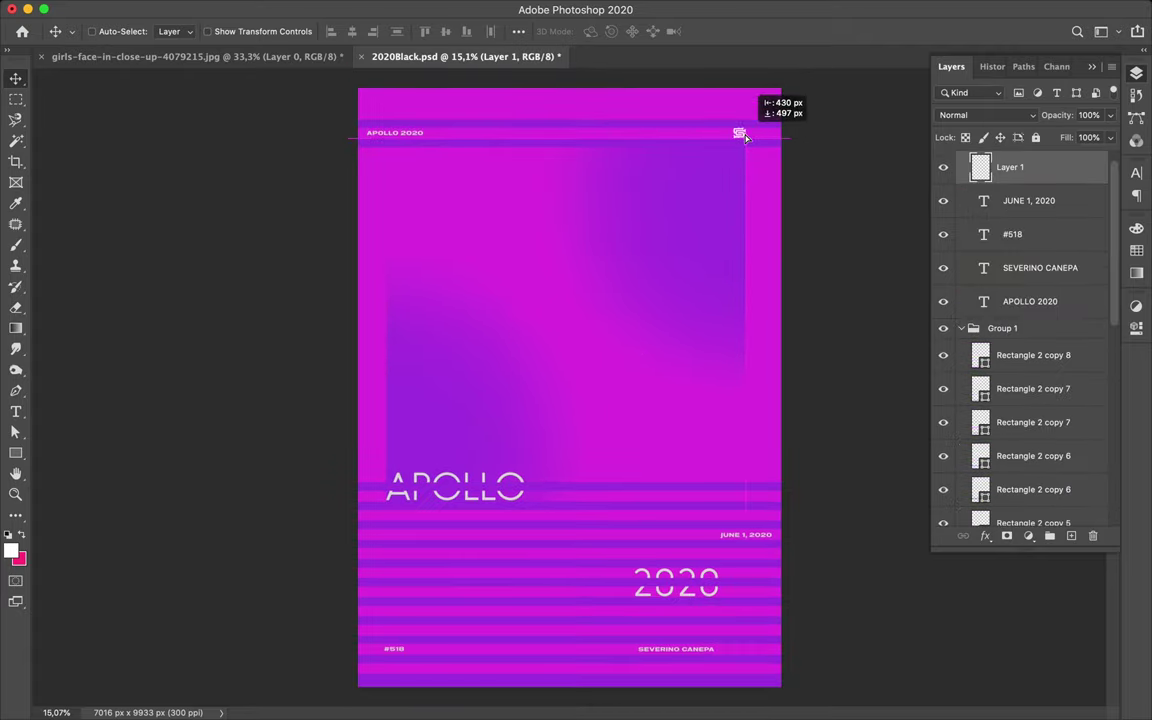
# Move the gradient lower, rotate it -90° behind 2020, and duplicate a copy top-left.
pyautogui.click(413, 139)
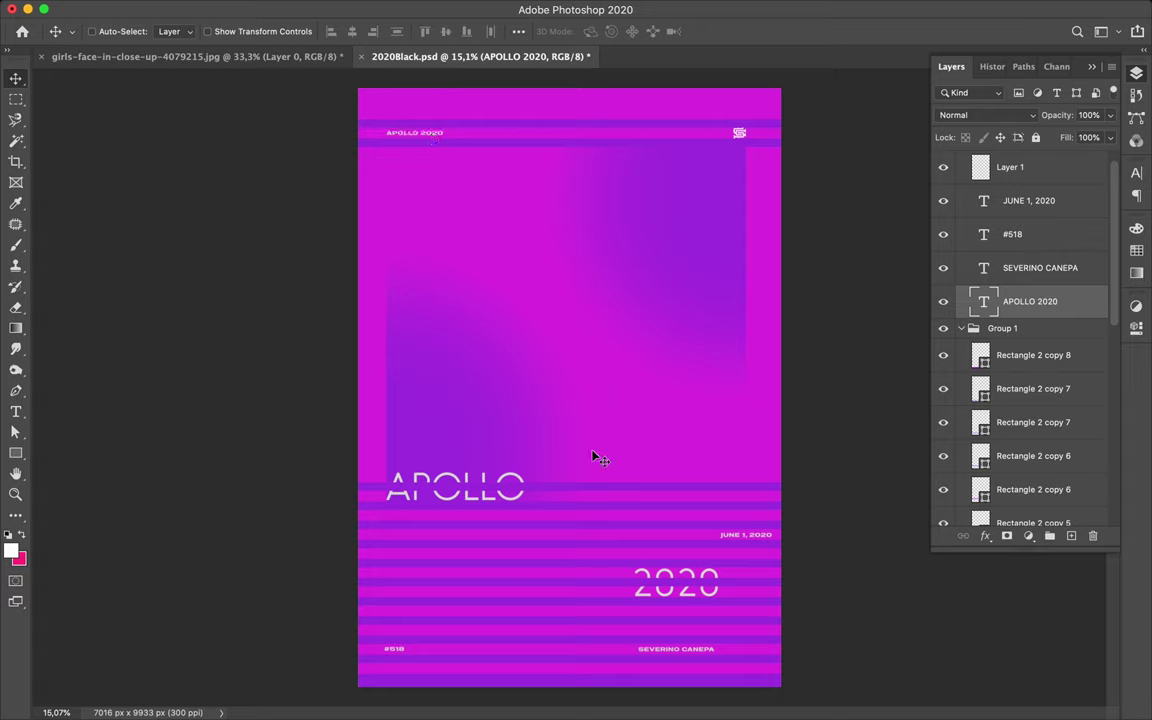
pyautogui.moveTo(465, 411); pyautogui.dragTo(581, 591)
pyautogui.hotkey('ctrl', 't')
pyautogui.moveTo(466, 395)
pyautogui.mouseDown()
pyautogui.moveTo(416, 664)
pyautogui.moveTo(730, 573)
pyautogui.mouseUp()
pyautogui.press('Return')
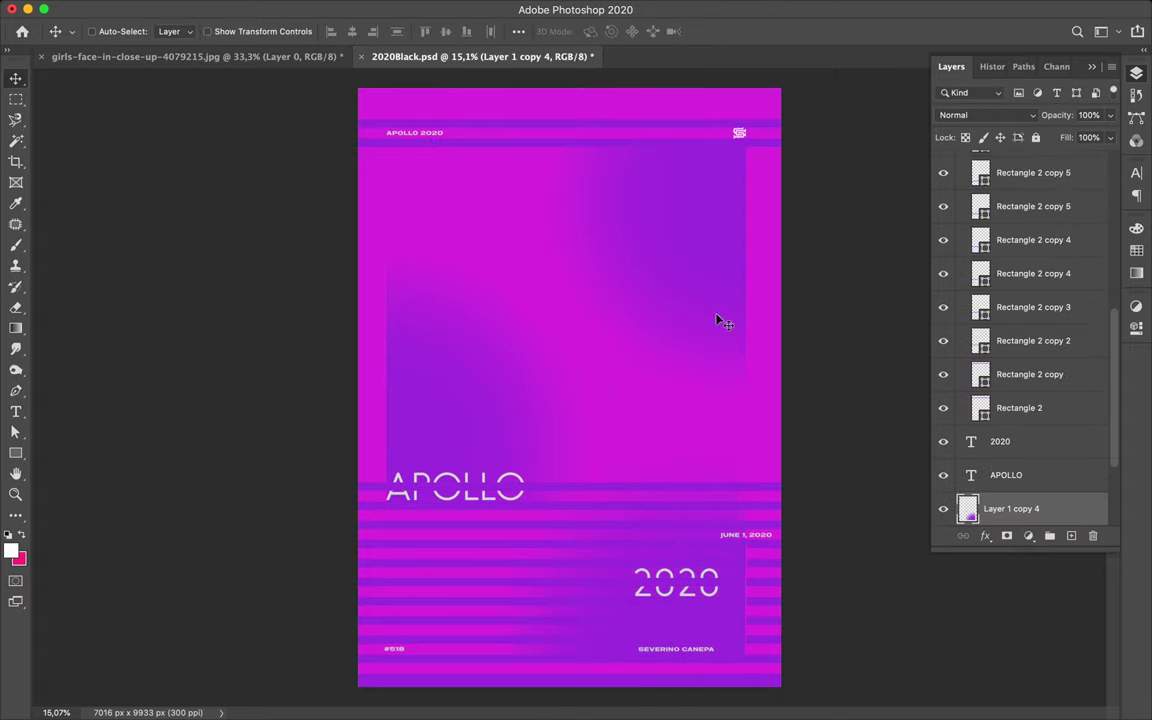
pyautogui.moveTo(735, 314); pyautogui.dragTo(386, 124)
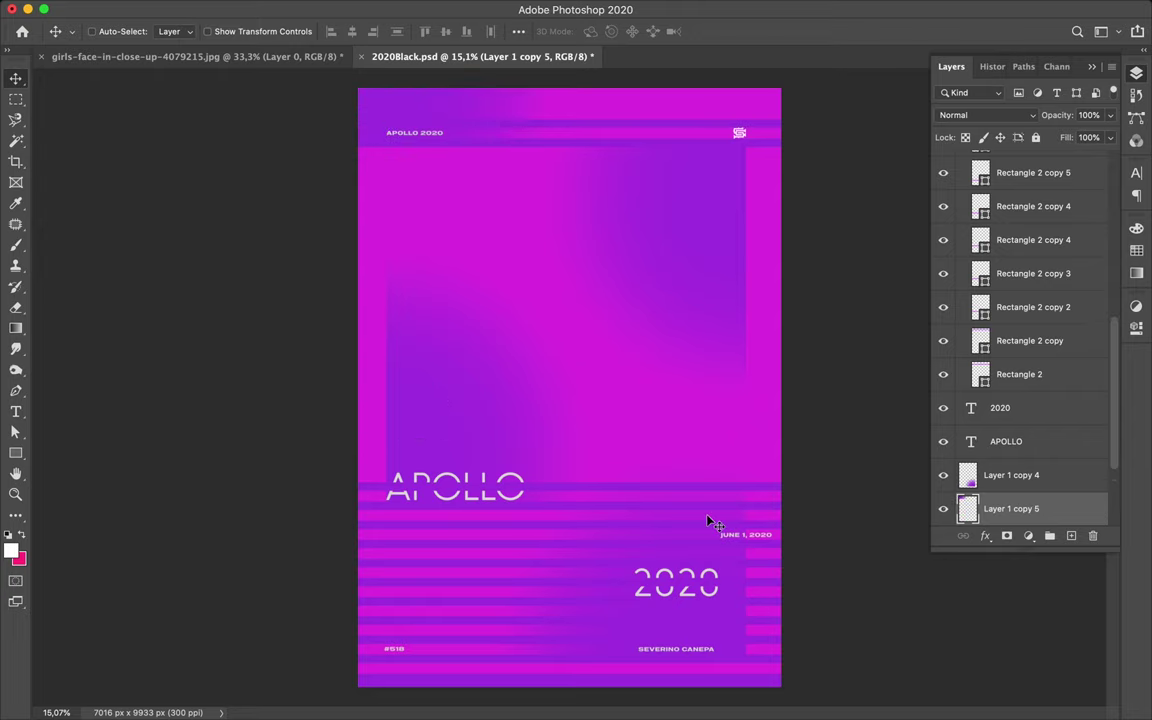
pyautogui.hotkey('alt', ',')
pyautogui.press('u')
pyautogui.click(177, 31)
pyautogui.click(75, 117)
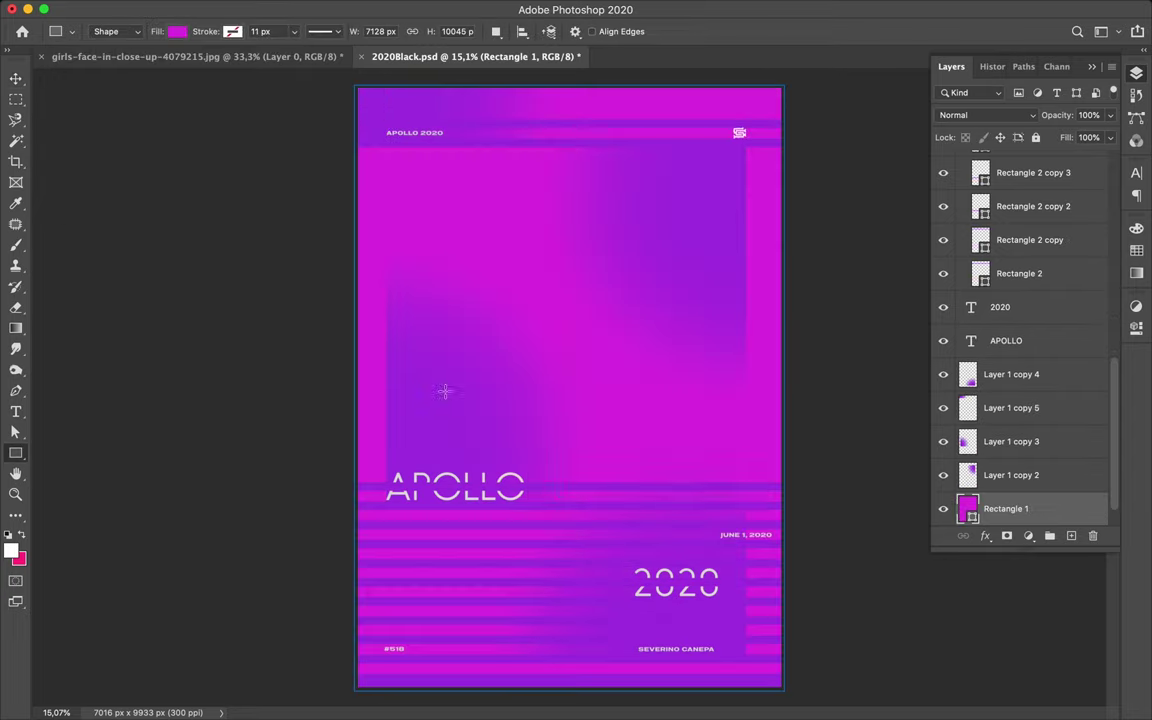
pyautogui.press('Escape')
pyautogui.moveTo(557, 355); pyautogui.dragTo(685, 495)
pyautogui.click(177, 31)
pyautogui.click(148, 117)
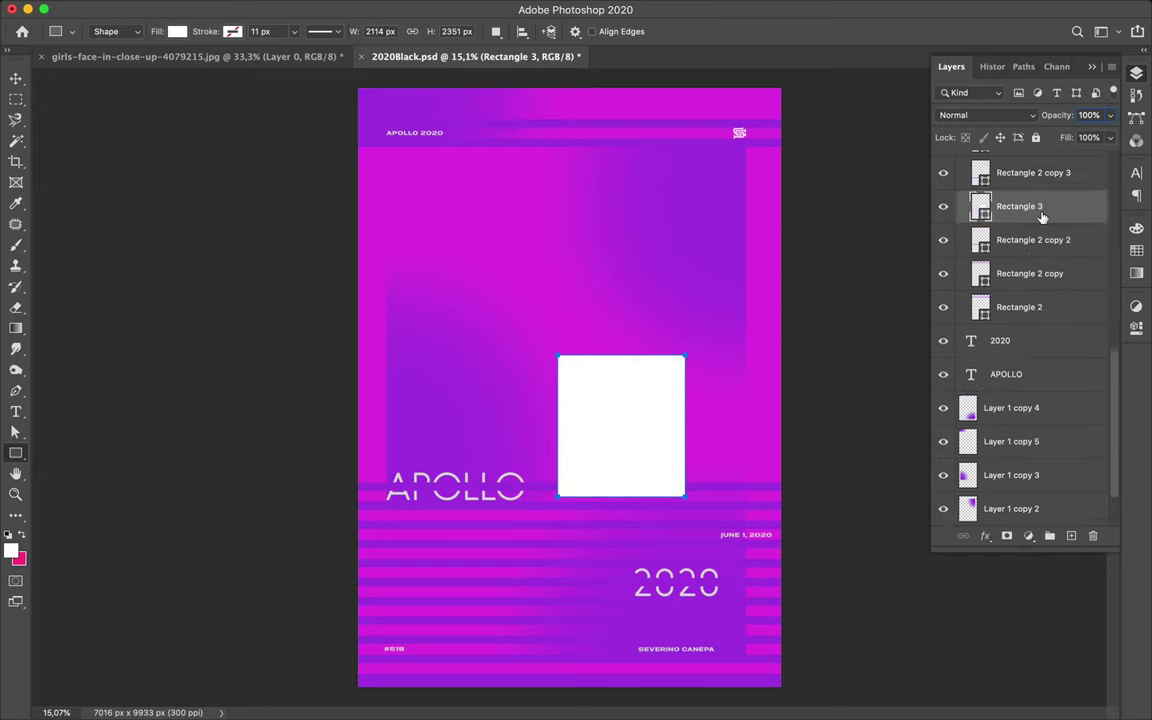
pyautogui.scroll(3, 1055, 253)
pyautogui.moveTo(1020, 398); pyautogui.dragTo(1029, 335)
pyautogui.click(985, 115)
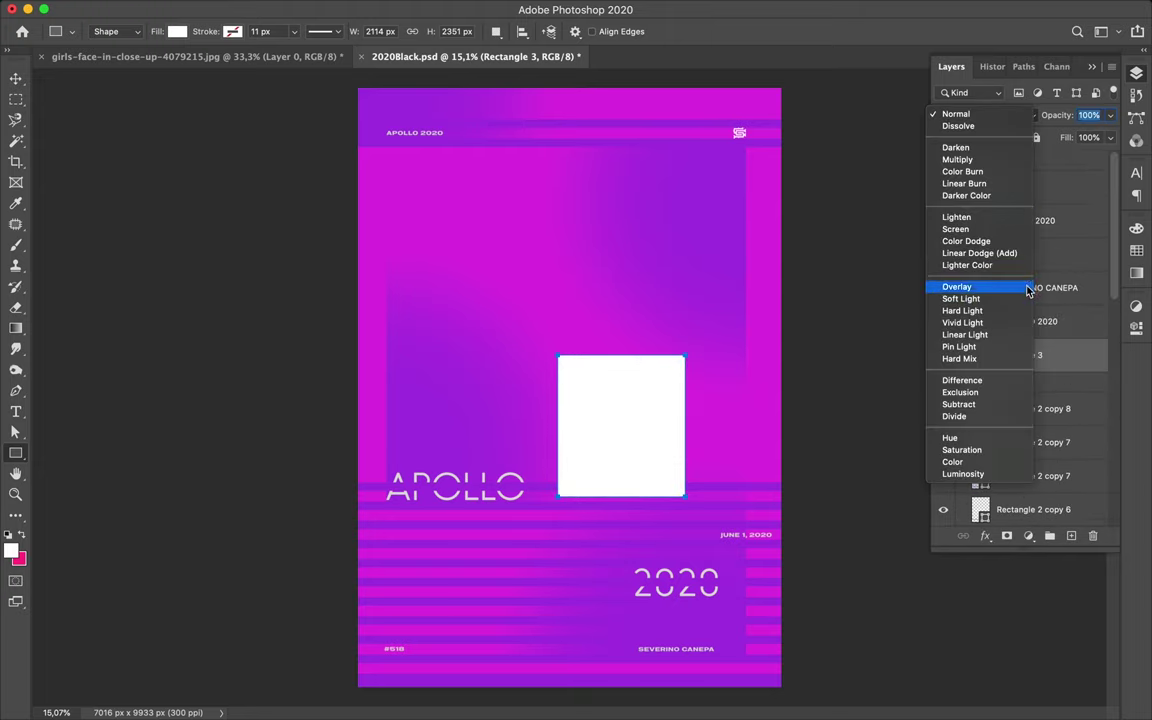
pyautogui.press('Escape')
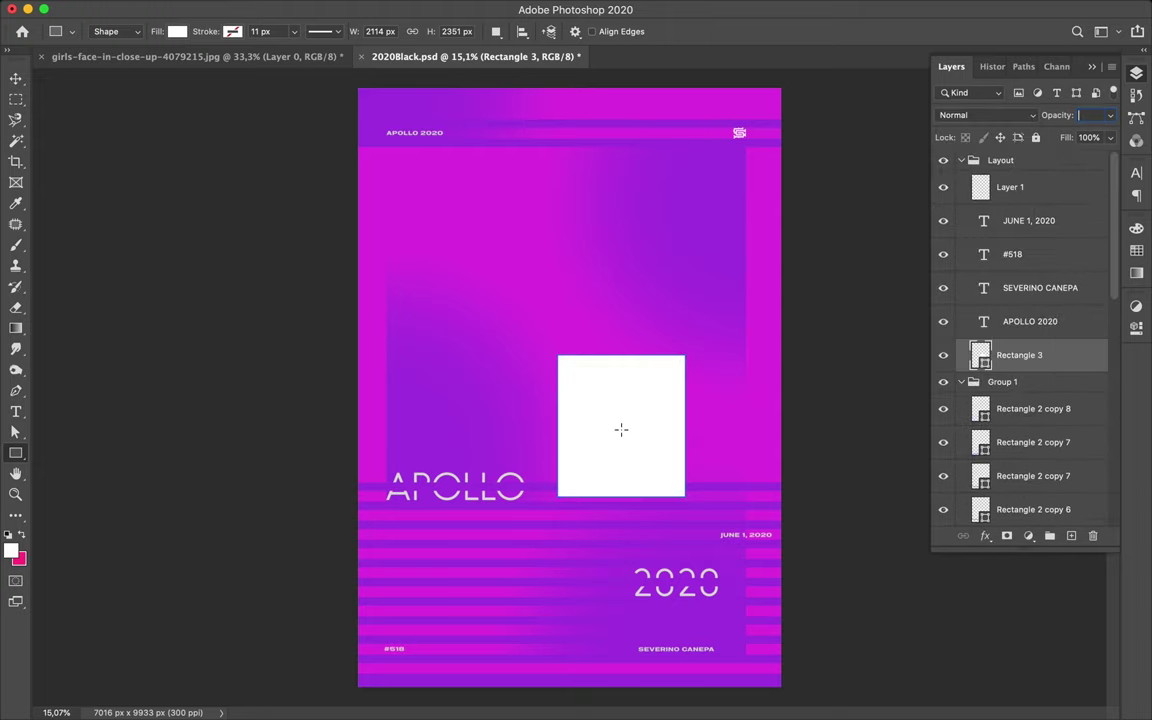
pyautogui.click(1030, 321)
pyautogui.press('v')
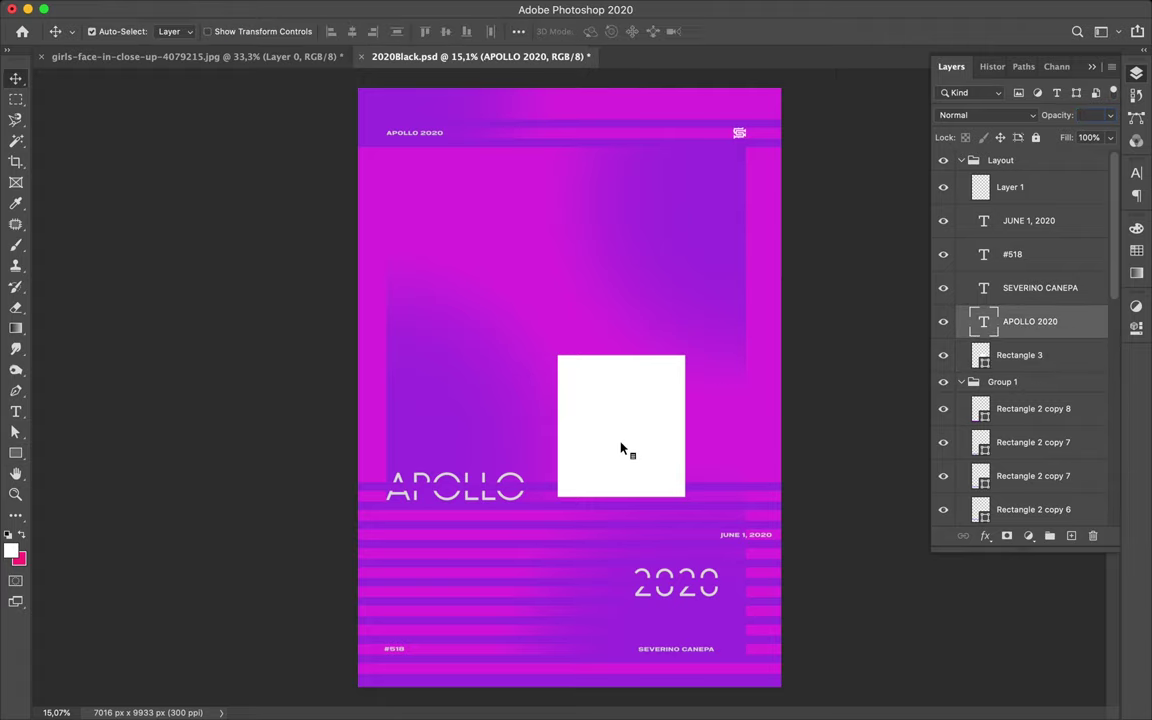
pyautogui.scroll(-1, 585, 407)
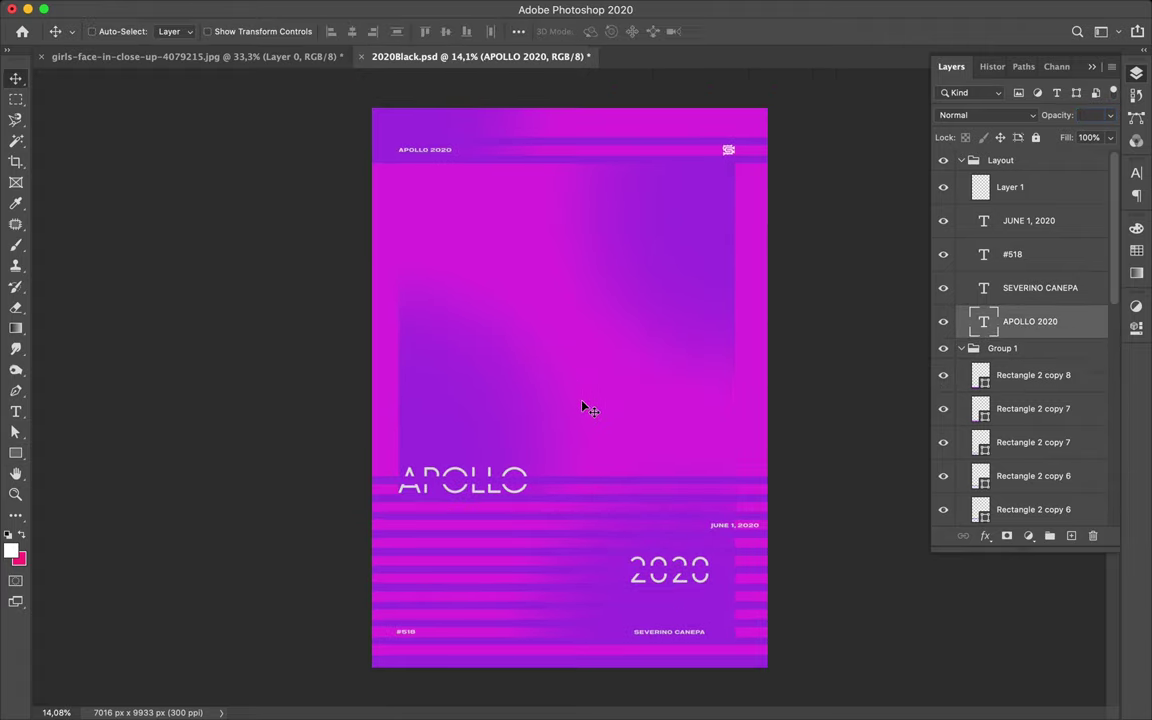
pyautogui.scroll(2, 585, 407)
pyautogui.scroll(-2, 572, 436)
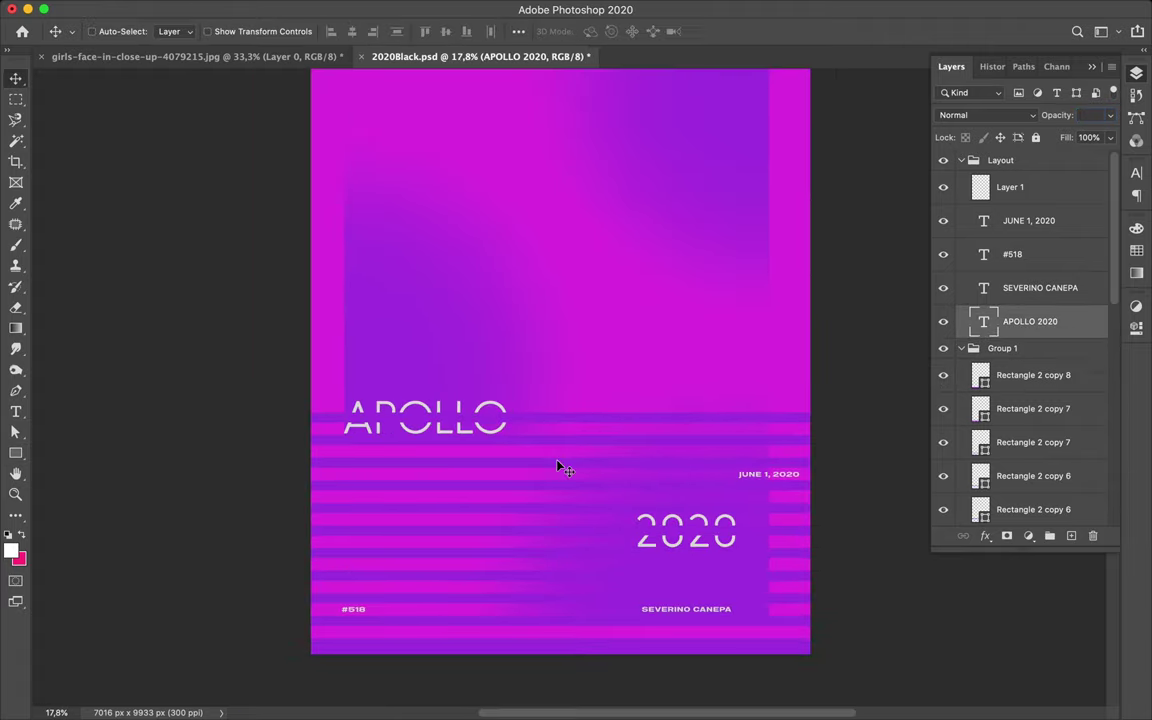
# Rotate a horizontal stripe 90° upright, shorten it above APOLLO, and place it at the left edge.
pyautogui.keyDown('ctrl'); pyautogui.click(560, 468); pyautogui.keyUp('ctrl')
pyautogui.scroll(2, 579, 424)
pyautogui.hotkey('ctrl', 't')
pyautogui.moveTo(820, 430); pyautogui.dragTo(560, 185)
pyautogui.moveTo(556, 233); pyautogui.dragTo(340, 168)
pyautogui.moveTo(344, 624); pyautogui.dragTo(344, 500)
pyautogui.press('Return')
pyautogui.moveTo(415, 456); pyautogui.dragTo(349, 456)
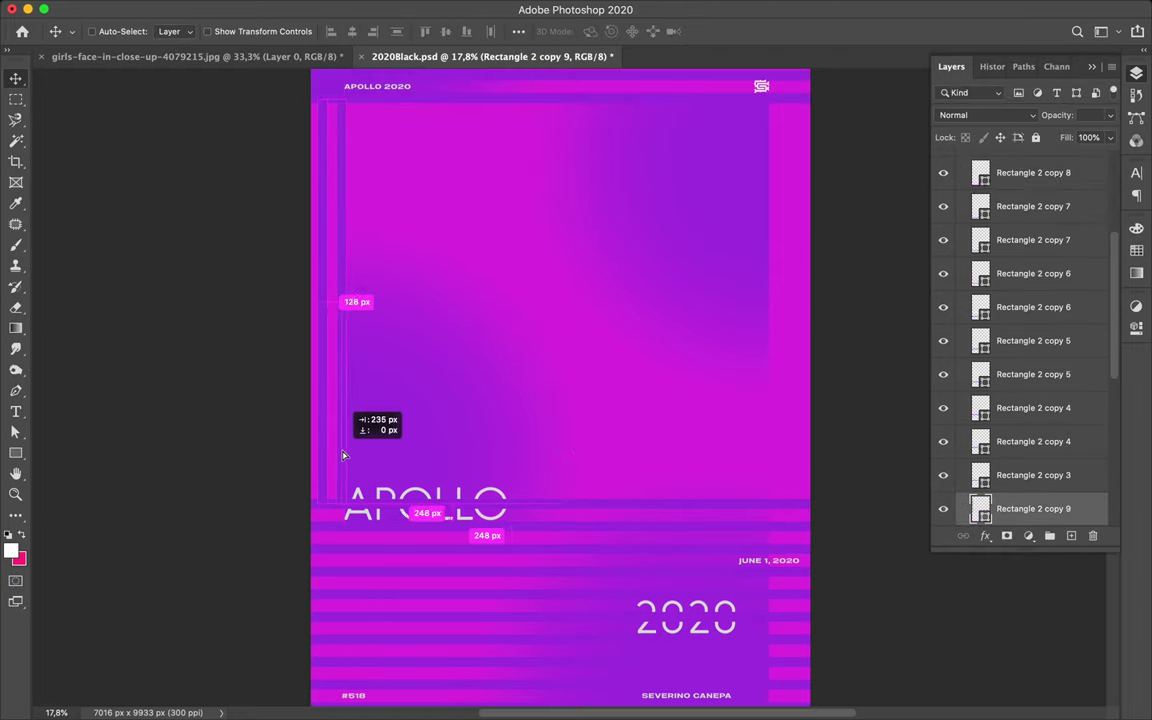
# Duplicate the vertical stripes rightward in groups of four to span the upper poster.
pyautogui.moveTo(341, 317); pyautogui.dragTo(392, 312)
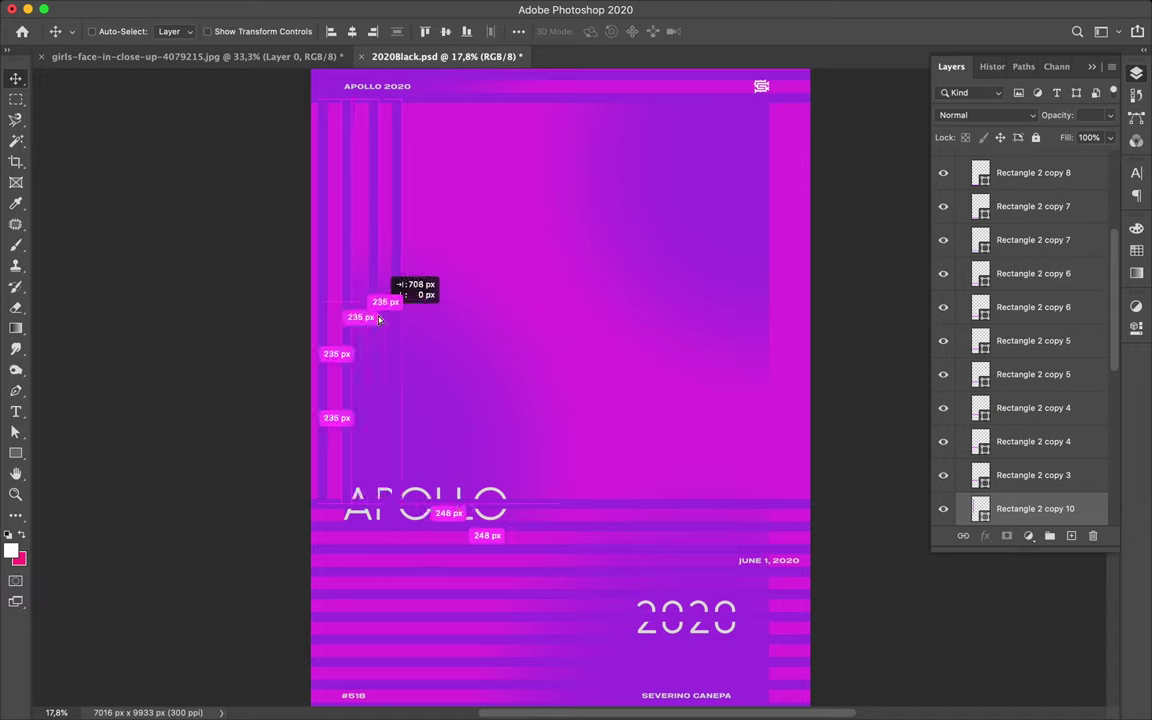
pyautogui.scroll(-4, 1035, 330)
pyautogui.keyDown('shift'); pyautogui.click(1035, 449); pyautogui.keyUp('shift')
pyautogui.moveTo(392, 207); pyautogui.dragTo(490, 207)
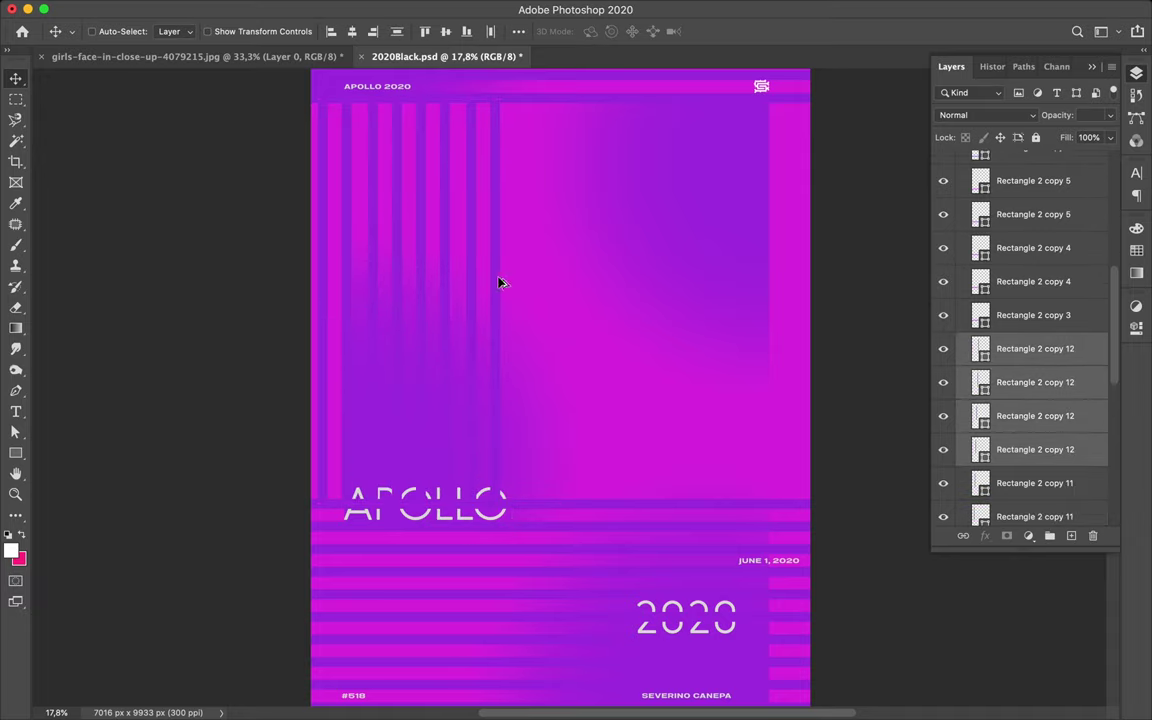
pyautogui.moveTo(499, 283); pyautogui.dragTo(810, 378)
pyautogui.scroll(-5, 1031, 360)
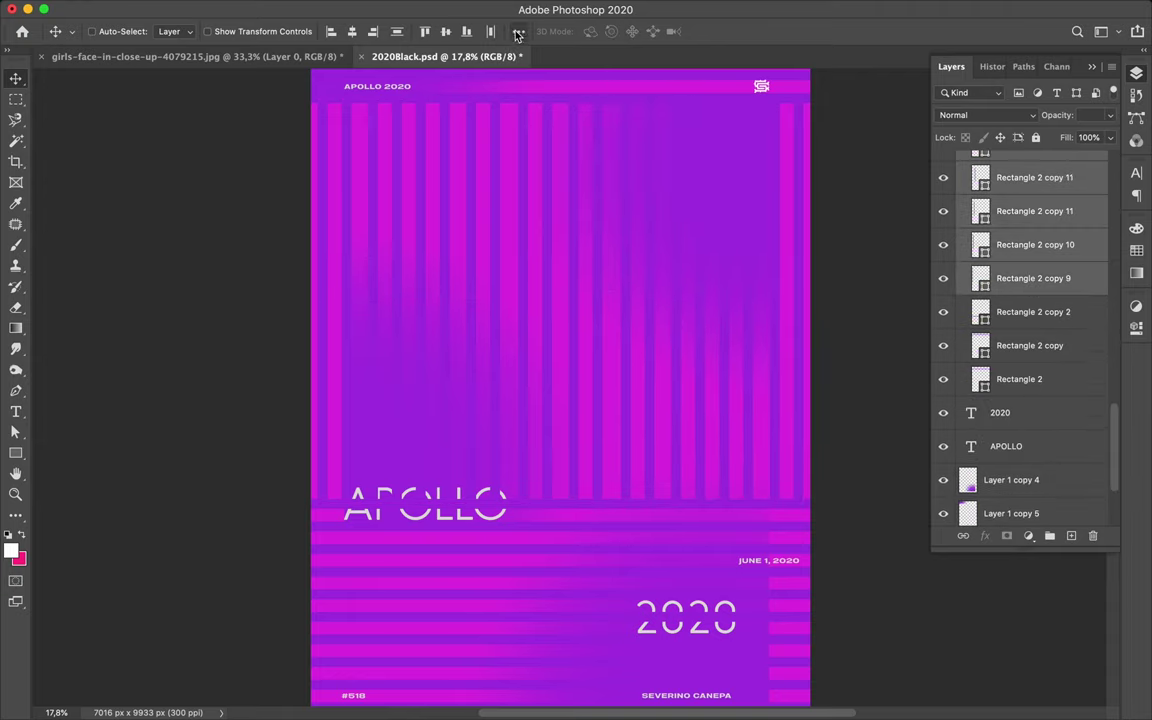
pyautogui.scroll(-2, 650, 320)
pyautogui.scroll(-3, 1067, 316)
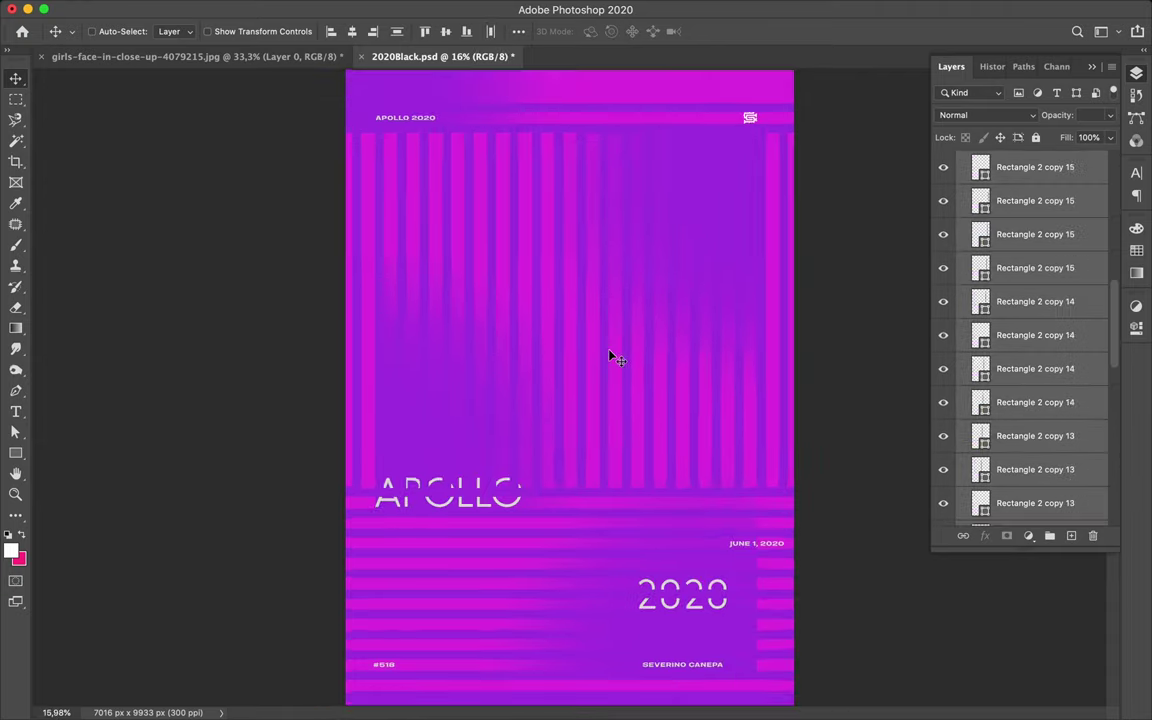
pyautogui.scroll(10, 1015, 402)
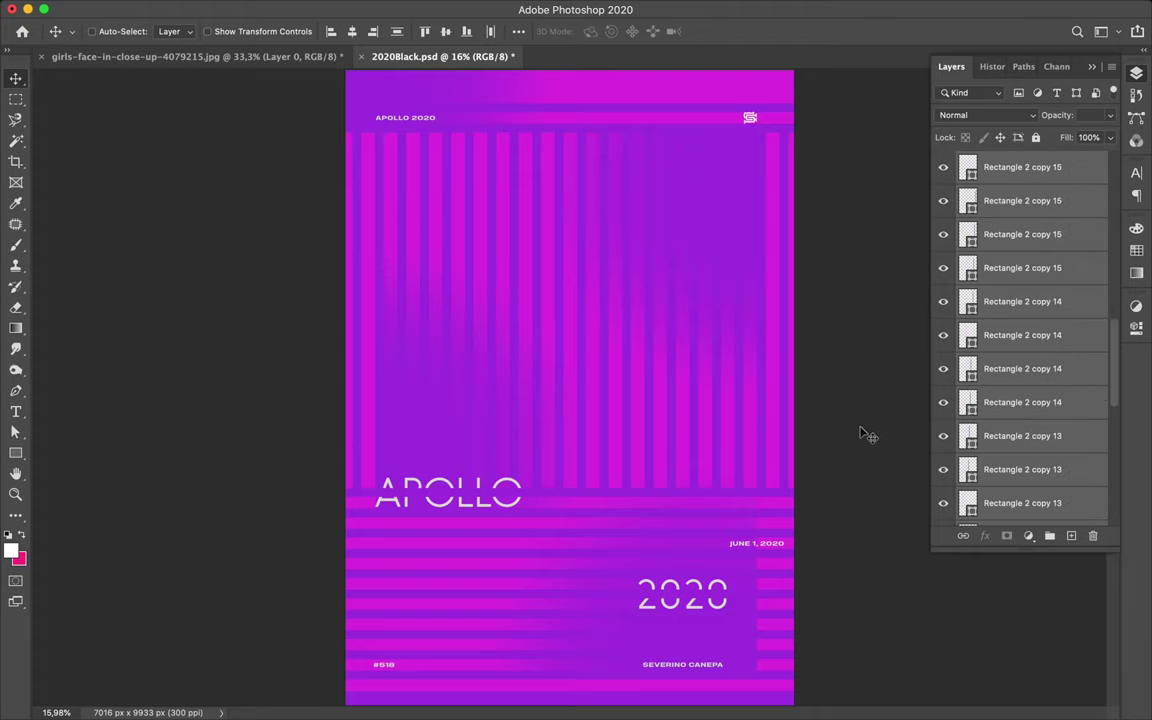
# Duplicate the APOLLO text, rotate the copy vertical, and retype it as the #518 label.
pyautogui.moveTo(485, 502); pyautogui.dragTo(673, 427)
pyautogui.hotkey('ctrl', 't')
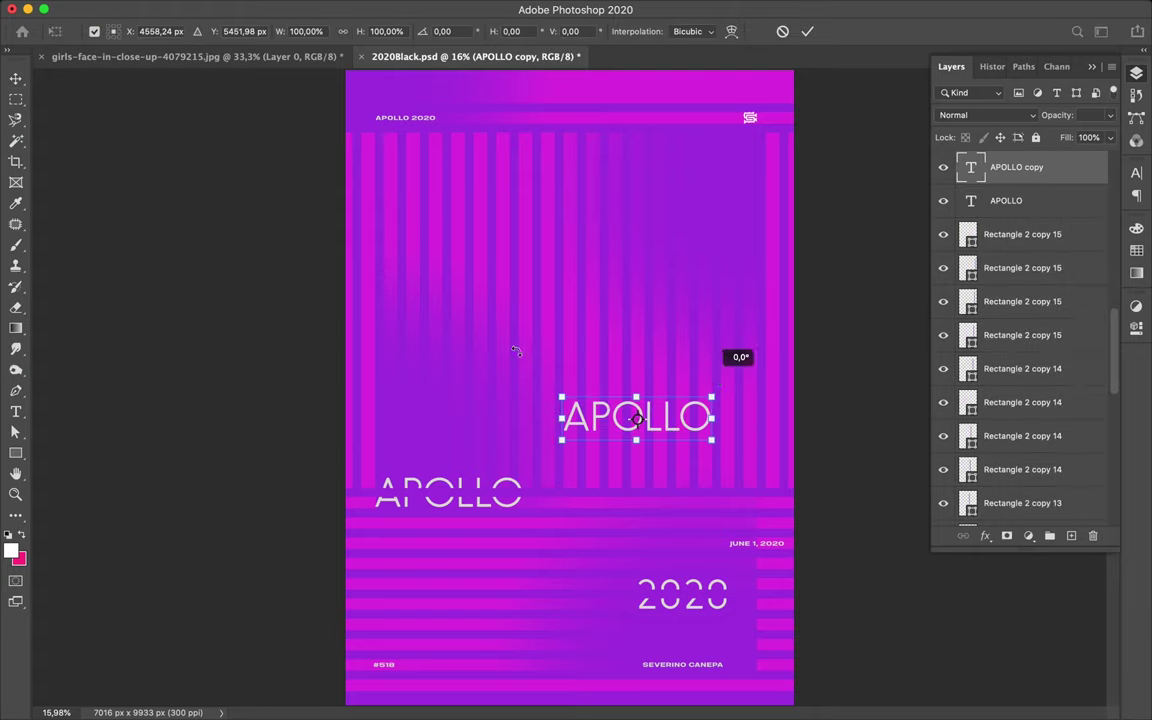
pyautogui.moveTo(622, 343); pyautogui.dragTo(603, 349)
pyautogui.press('Return')
pyautogui.press('t')
pyautogui.doubleClick(633, 405)
pyautogui.write('#51')
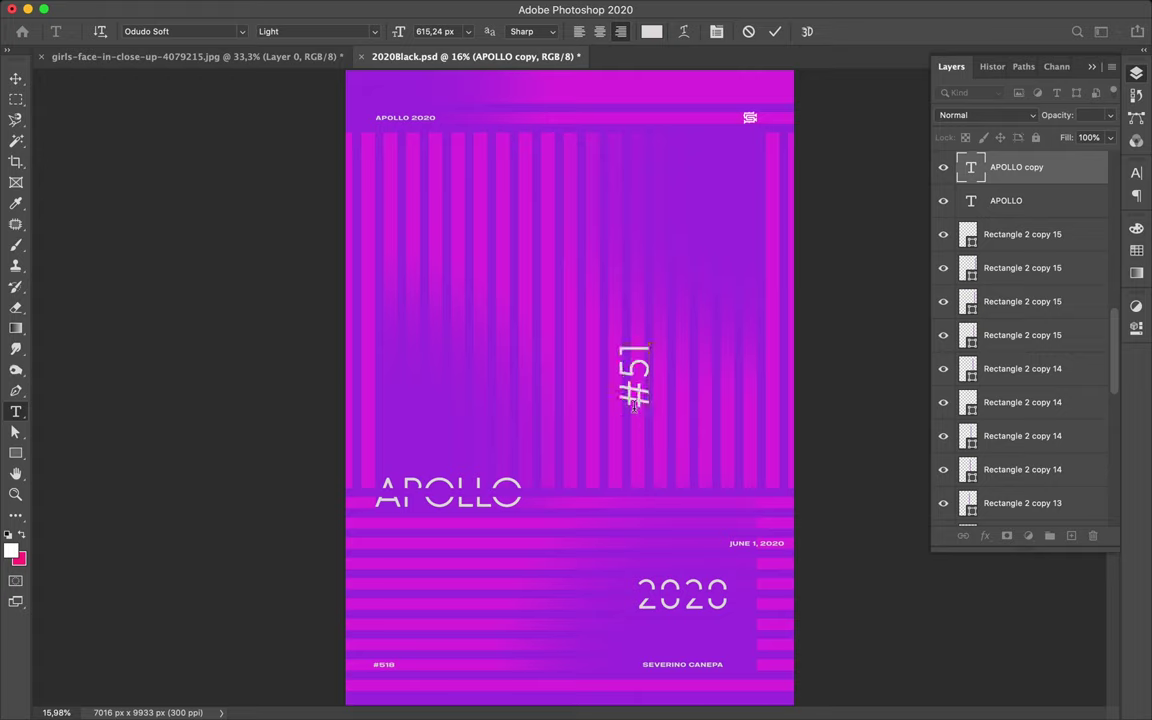
pyautogui.write('v')
pyautogui.moveTo(1020, 172); pyautogui.dragTo(1022, 492)
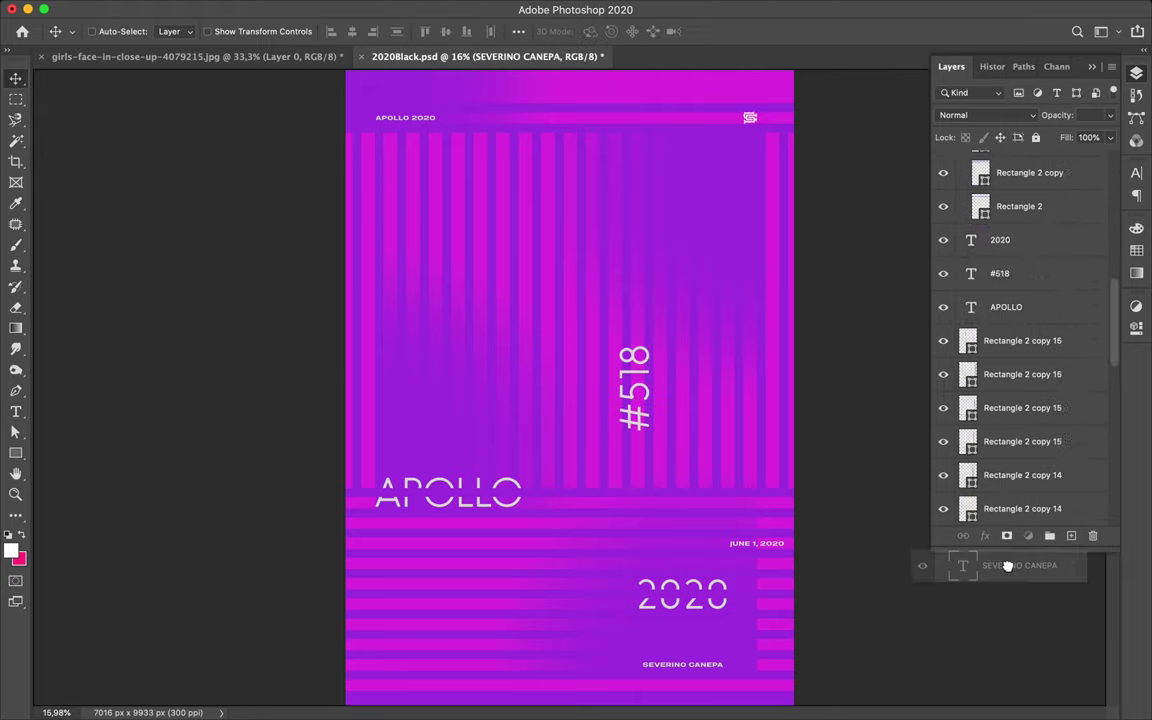
pyautogui.scroll(10, 1020, 380)
pyautogui.moveTo(1020, 170); pyautogui.dragTo(1012, 202)
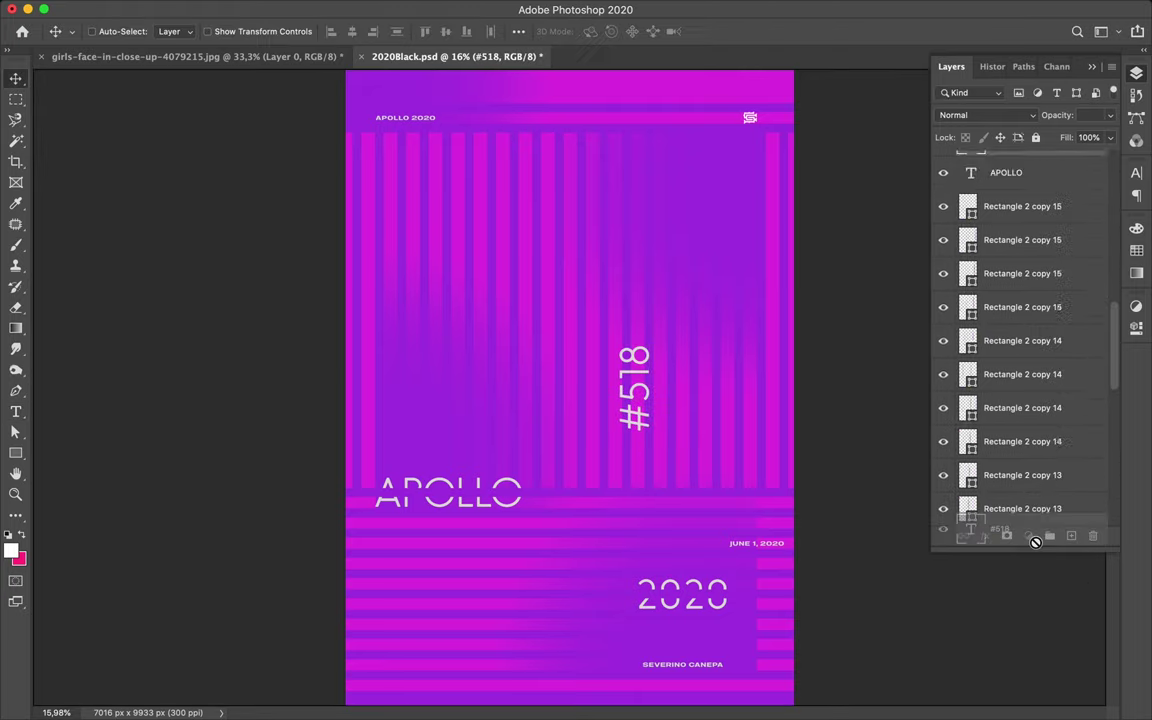
pyautogui.moveTo(1012, 202)
pyautogui.mouseDown()
pyautogui.moveTo(1023, 388)
pyautogui.moveTo(1018, 378)
pyautogui.mouseUp()
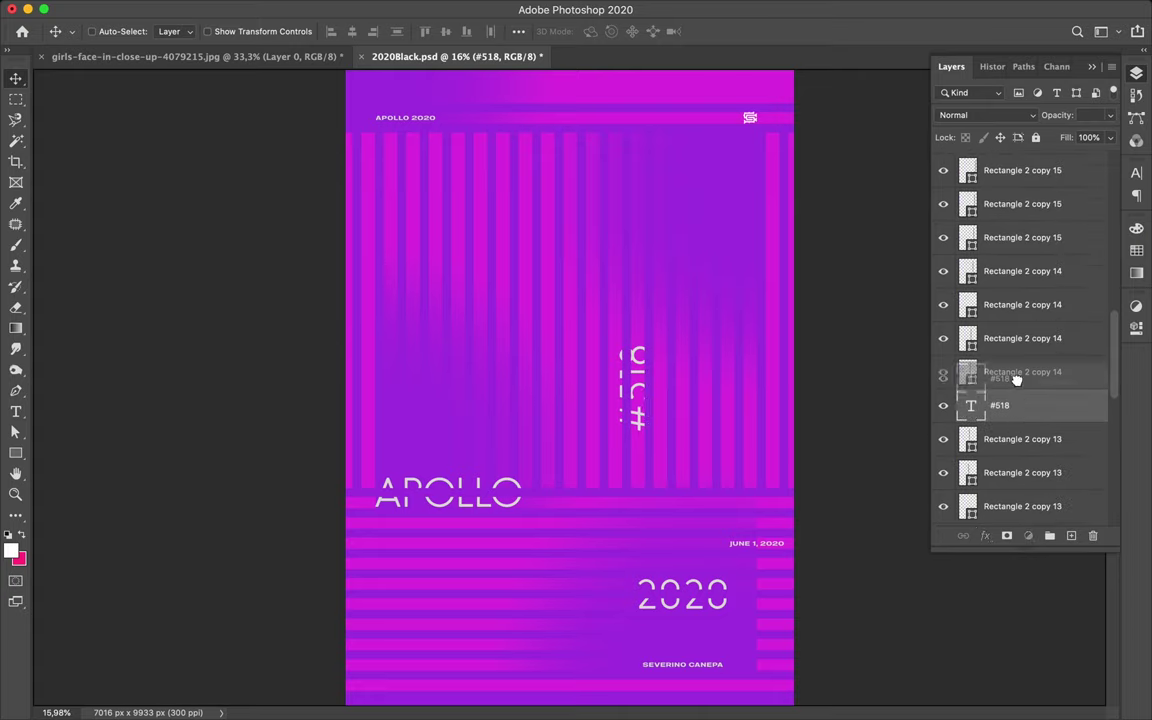
# Enlarge the vertical #518 text upward and move it below the stripe layers.
pyautogui.press('super+t')
pyautogui.moveTo(630, 342); pyautogui.dragTo(632, 208)
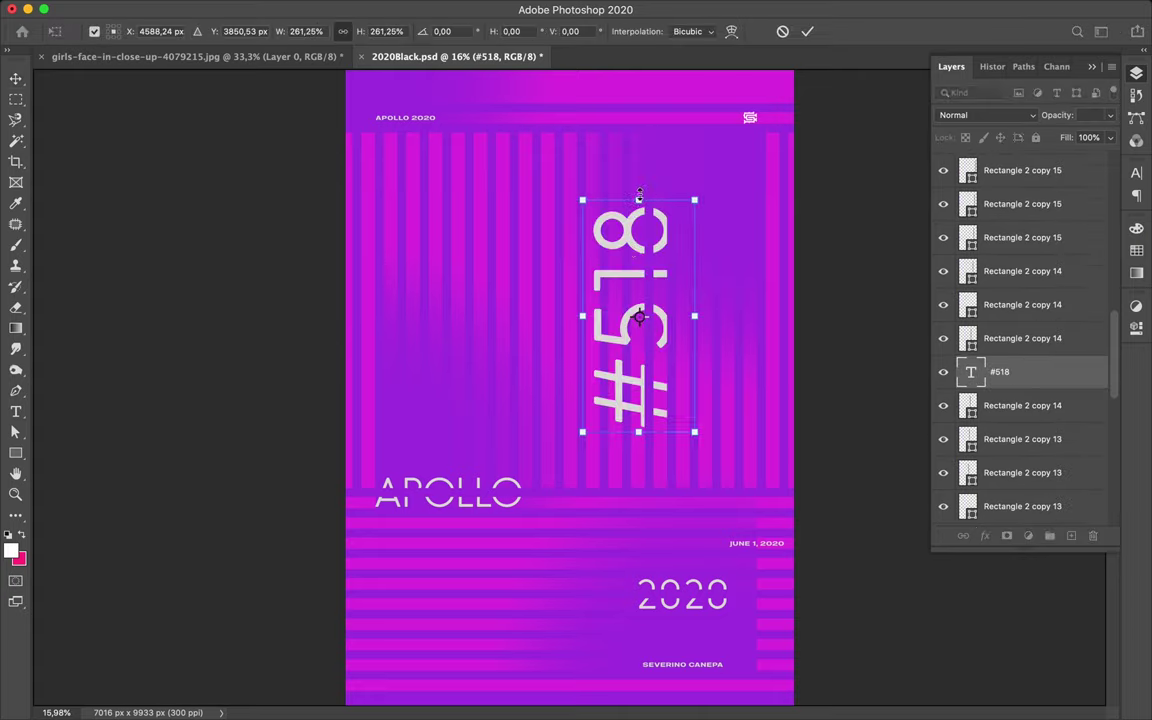
pyautogui.press('Return')
pyautogui.moveTo(1012, 371); pyautogui.dragTo(1031, 473)
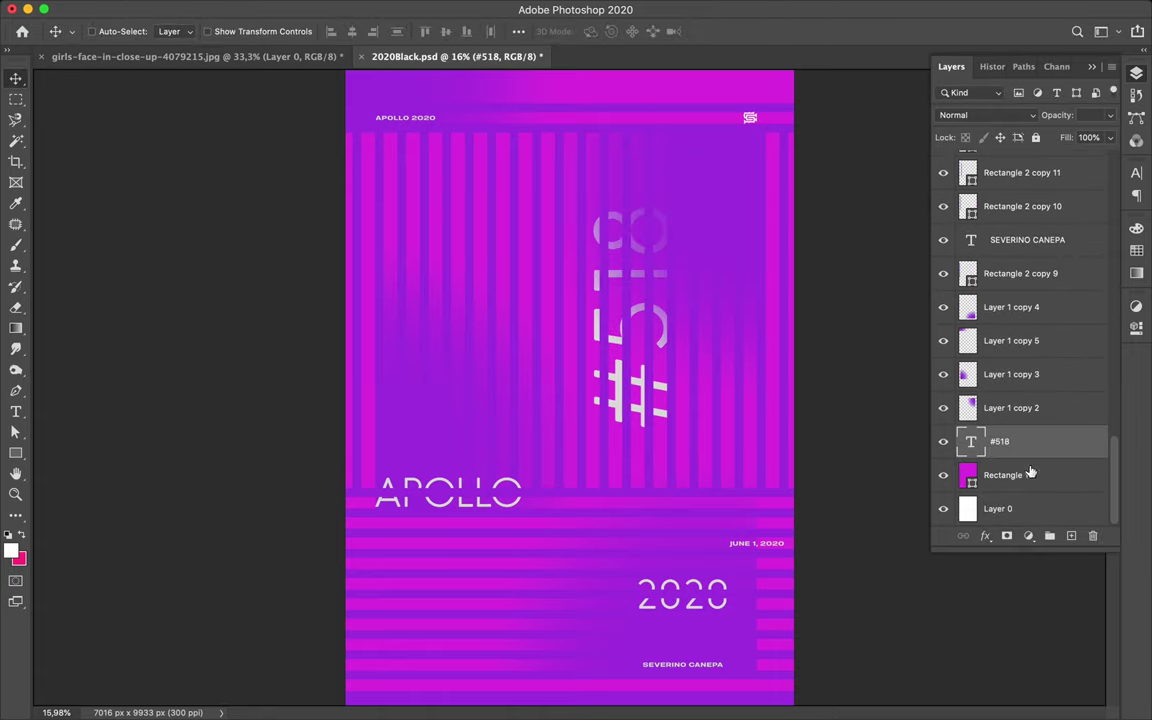
# Merge the selected Rectangle 2 copy stripe layers into one layer.
pyautogui.scroll(5, 1028, 300)
pyautogui.click(1020, 288)
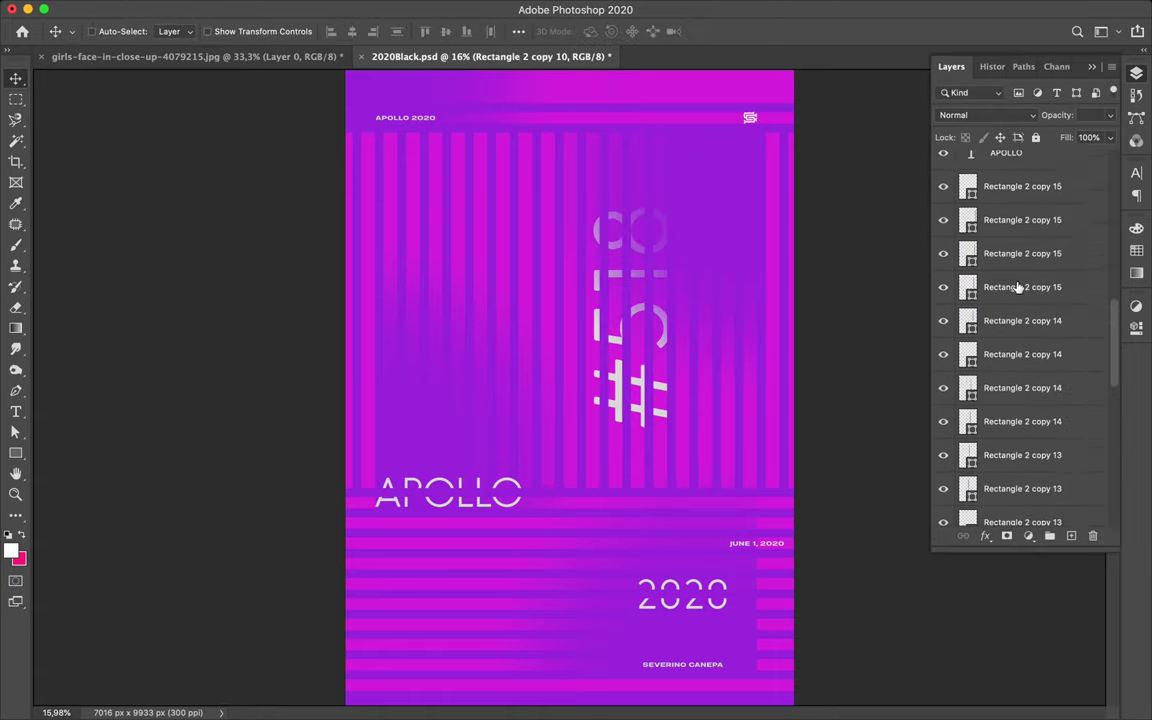
pyautogui.press('super+e')
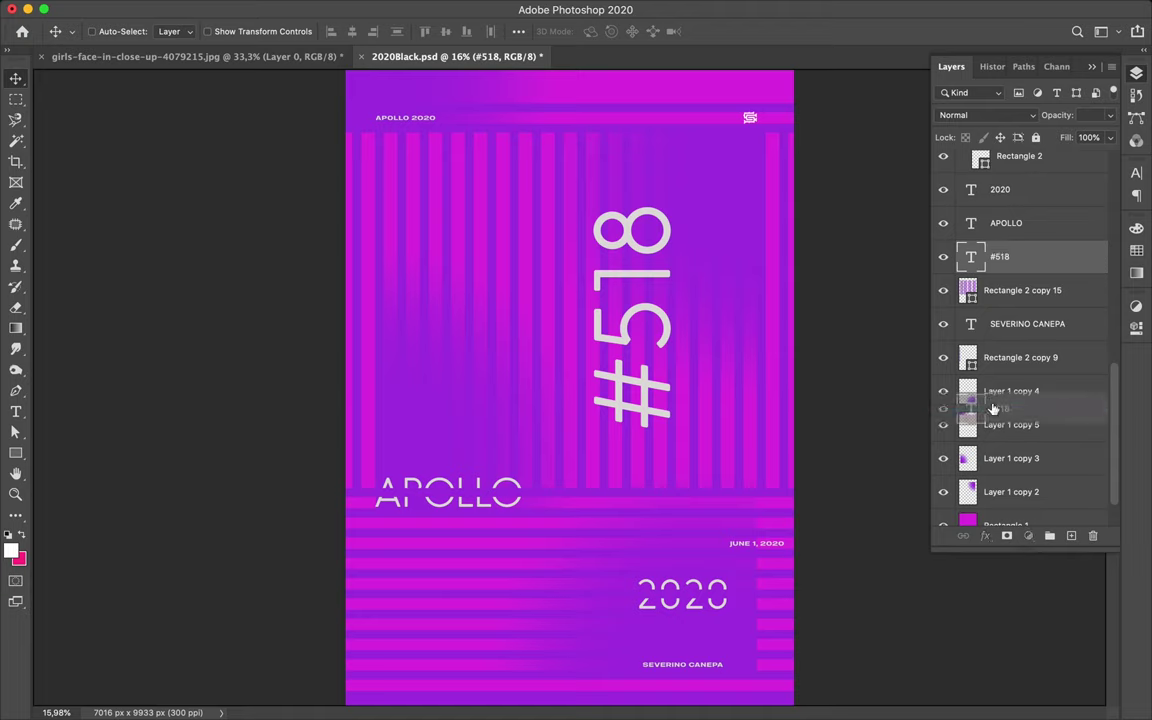
# Move the merged stripes layer below #518, add an empty layer, and save the poster.
pyautogui.moveTo(995, 245); pyautogui.dragTo(970, 492)
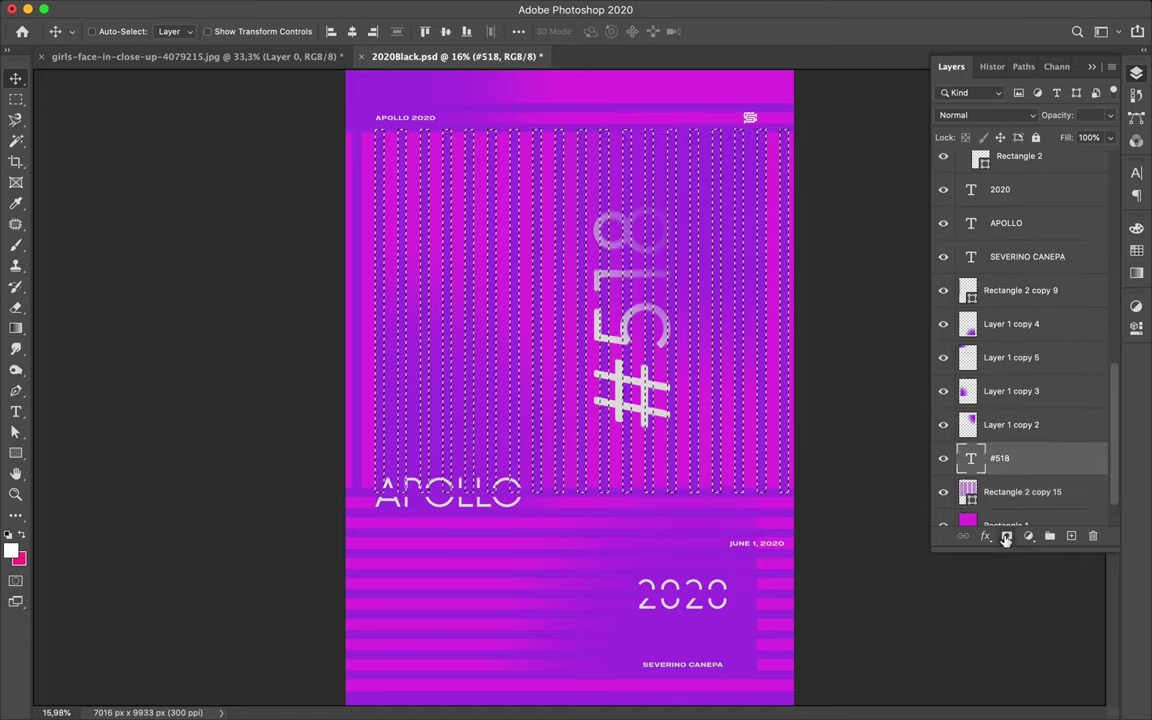
pyautogui.press('m')
pyautogui.press('super+shift+alt+n')
pyautogui.press('Return')
pyautogui.press('super+s')
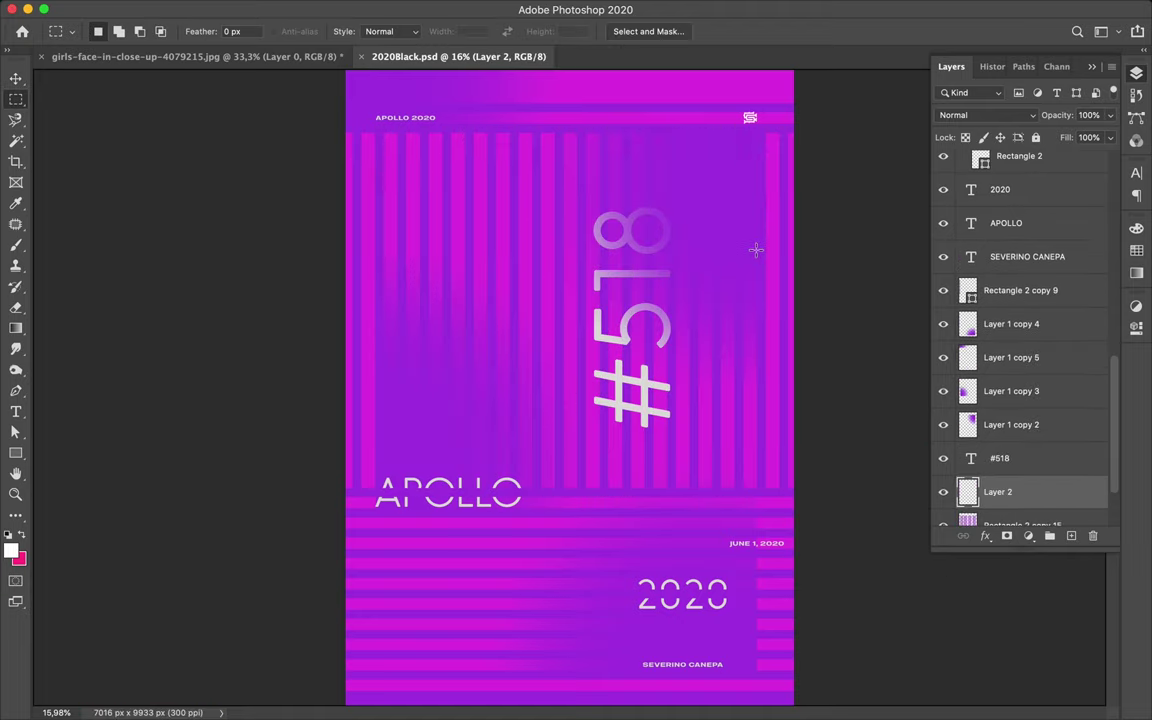
# Add a layer mask to #518 and hide it inside the vertical stripe selection.
pyautogui.press('v')
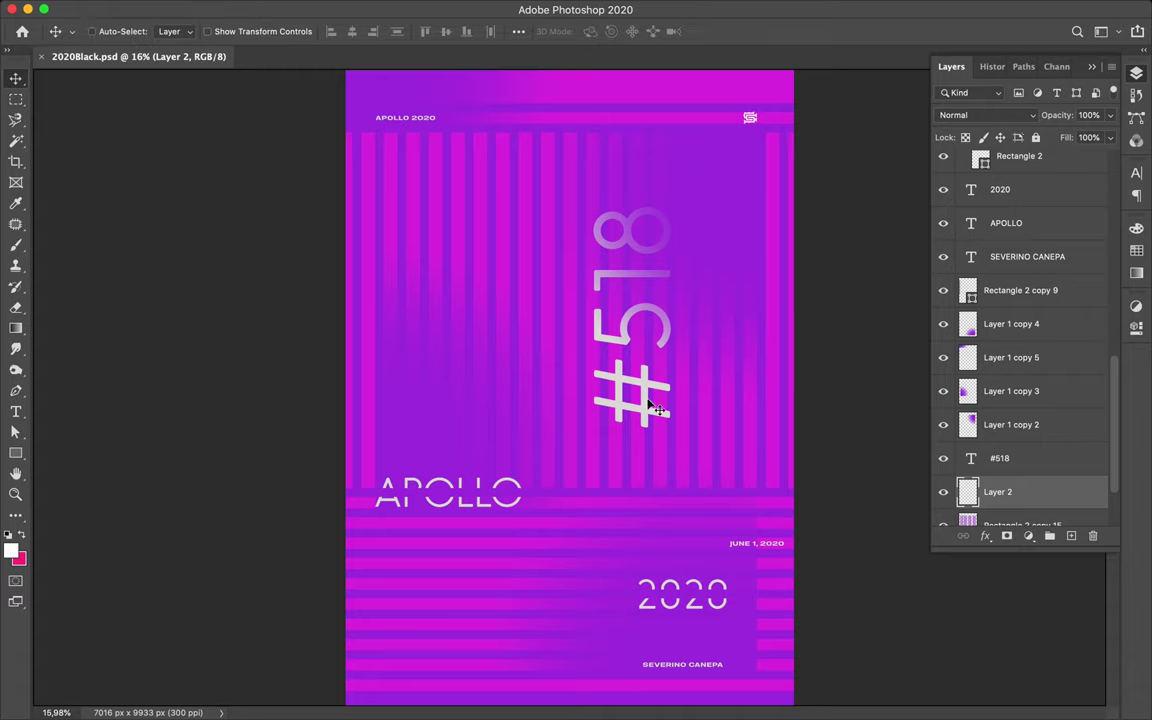
pyautogui.click(658, 401)
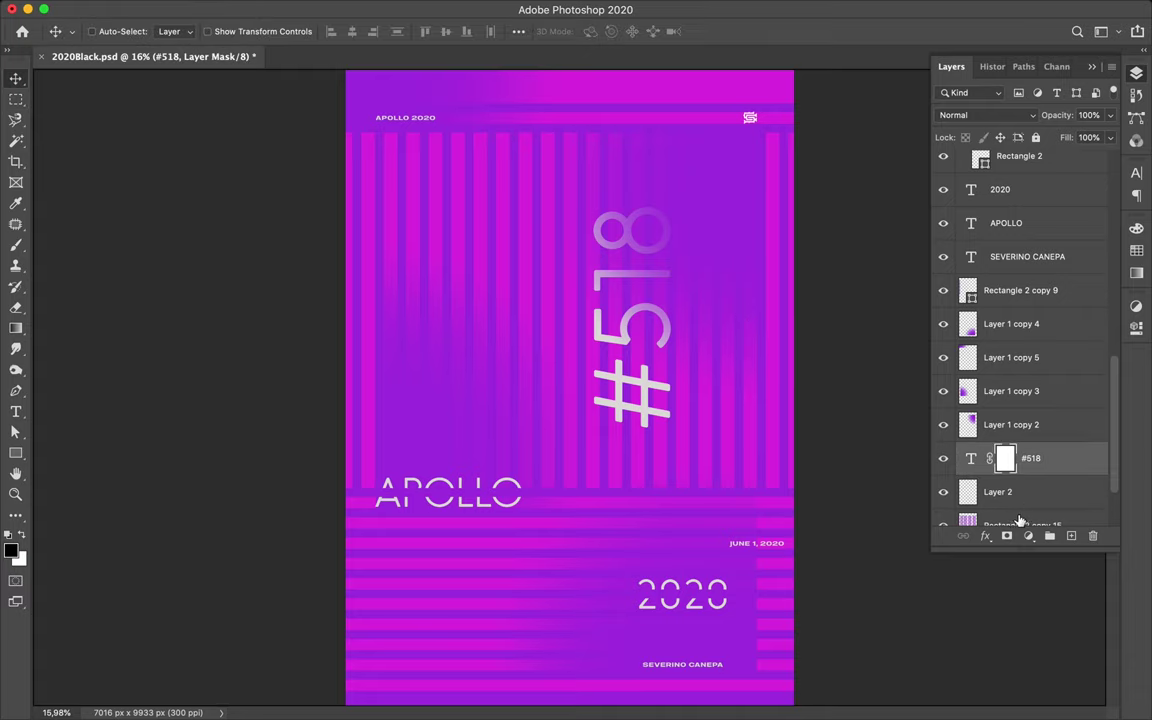
pyautogui.scroll(-2, 1022, 500)
pyautogui.keyDown('super'); pyautogui.click(968, 475); pyautogui.keyUp('super')
pyautogui.click(1005, 408)
pyautogui.press('b')
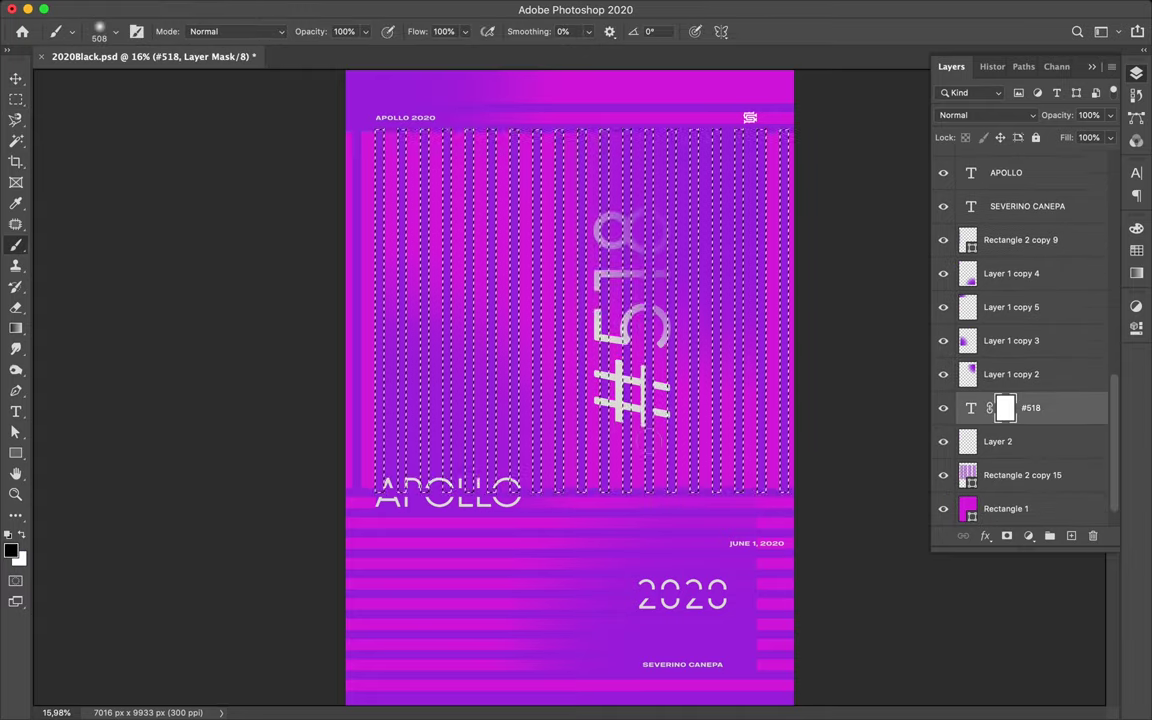
pyautogui.press('m')
pyautogui.press('super+d')
# Select the APOLLO text and try enlarging it, then cancel the resize.
pyautogui.scroll(2, 583, 269)
pyautogui.scroll(-1, 583, 269)
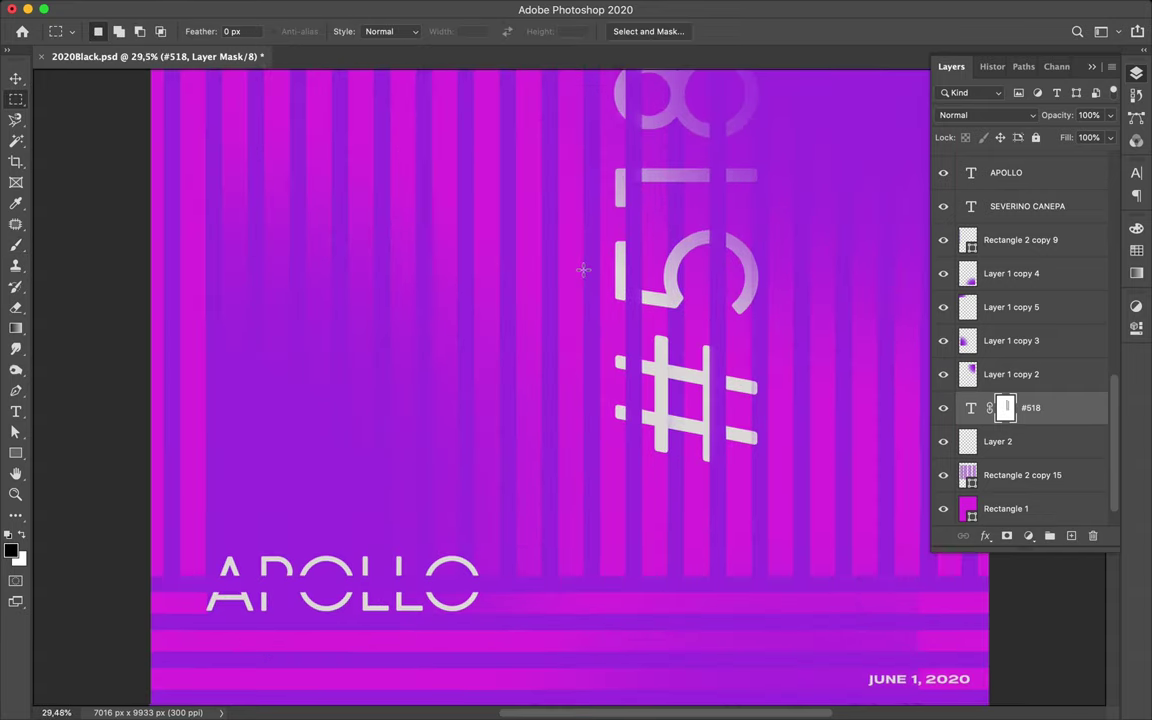
pyautogui.press('v')
pyautogui.scroll(-1, 558, 236)
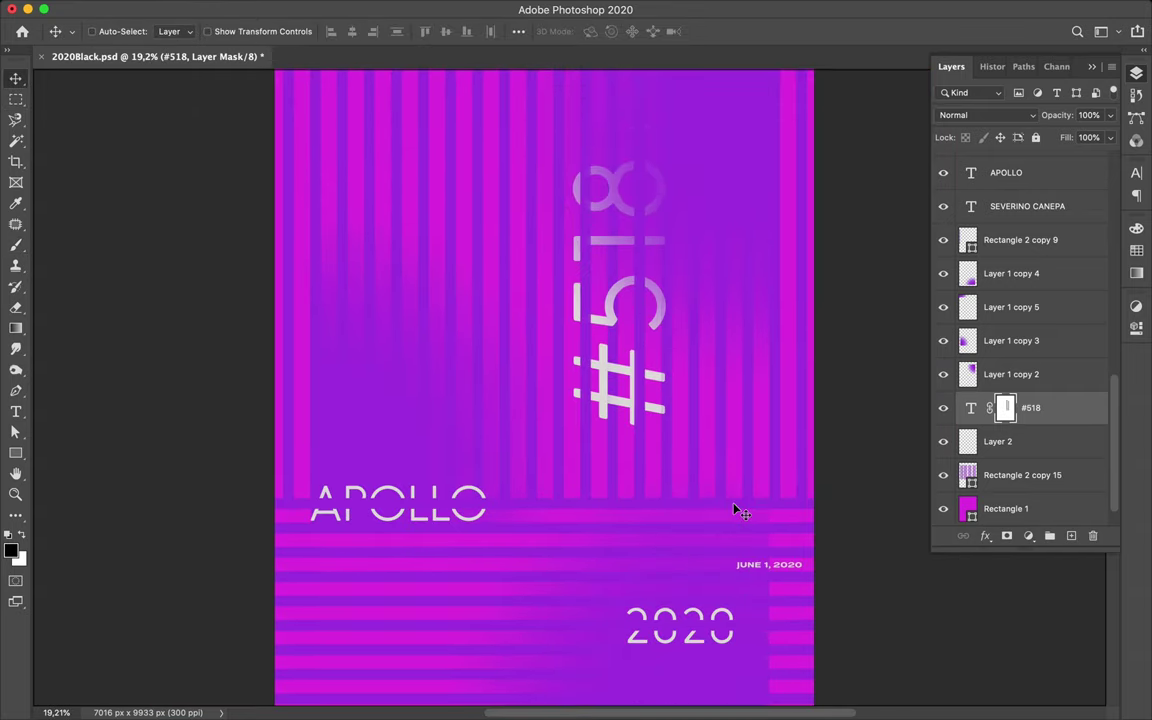
pyautogui.keyDown('super'); pyautogui.click(765, 568); pyautogui.keyUp('super')
pyautogui.keyDown('super'); pyautogui.click(477, 522); pyautogui.keyUp('super')
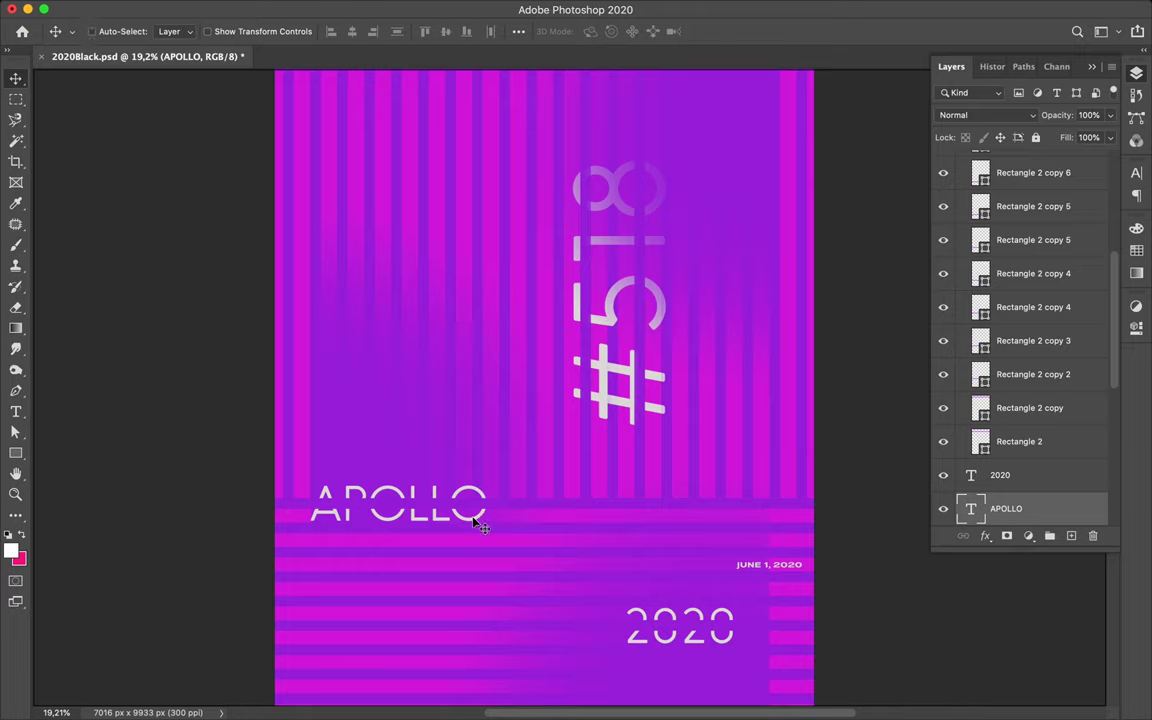
pyautogui.press('super+t')
pyautogui.moveTo(487, 518); pyautogui.dragTo(708, 594)
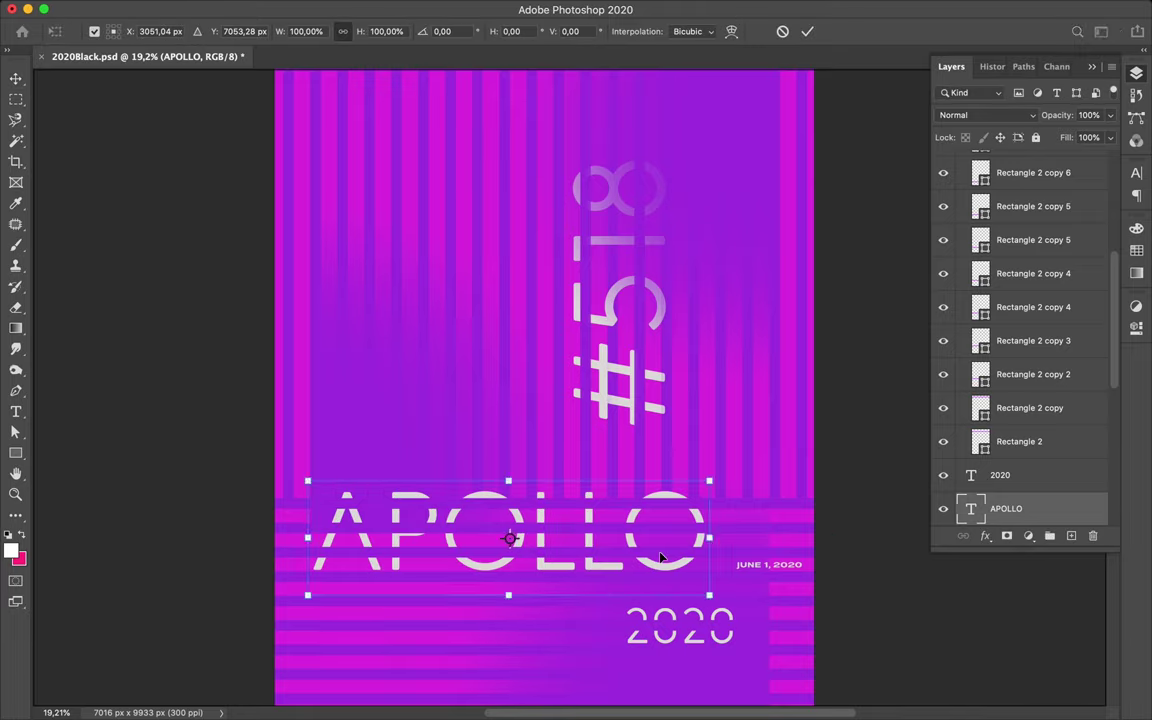
pyautogui.press('Escape')
# Select the #518 layer mask and briefly enter, then leave, text editing.
pyautogui.scroll(-1, 589, 489)
pyautogui.keyDown('super'); pyautogui.click(603, 473); pyautogui.keyUp('super')
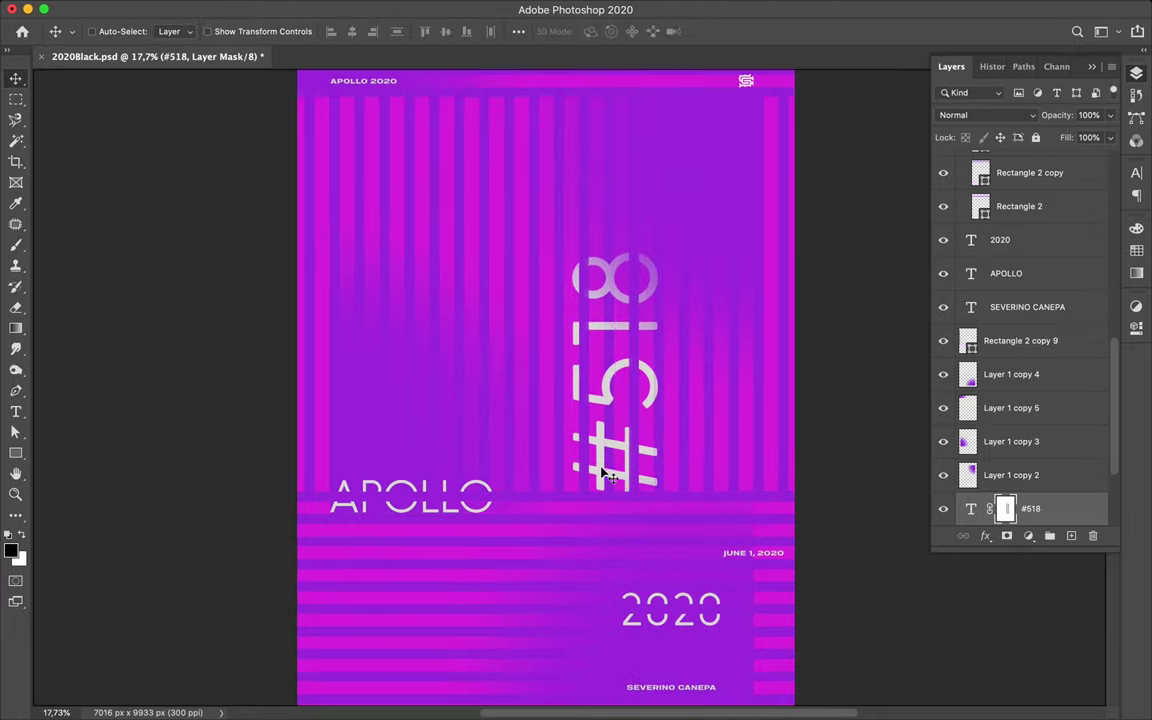
pyautogui.doubleClick(603, 473)
pyautogui.click(728, 560)
pyautogui.press('Escape')
pyautogui.scroll(1, 477, 320)
pyautogui.scroll(2, 477, 320)
# Draw a white rectangle at upper left and move Rectangle 3 below #518.
pyautogui.press('p')
pyautogui.press('i')
pyautogui.press('m')
pyautogui.press('u')
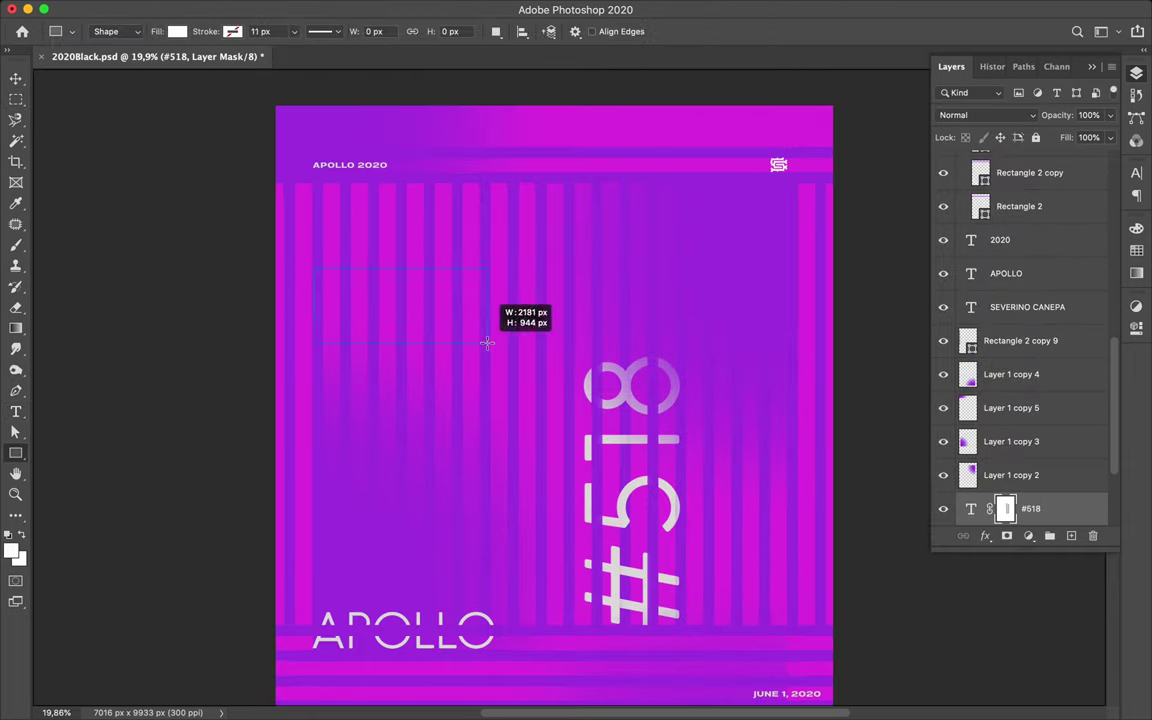
pyautogui.moveTo(487, 343); pyautogui.dragTo(487, 343)
pyautogui.press('v')
pyautogui.moveTo(1030, 347); pyautogui.dragTo(1030, 395)
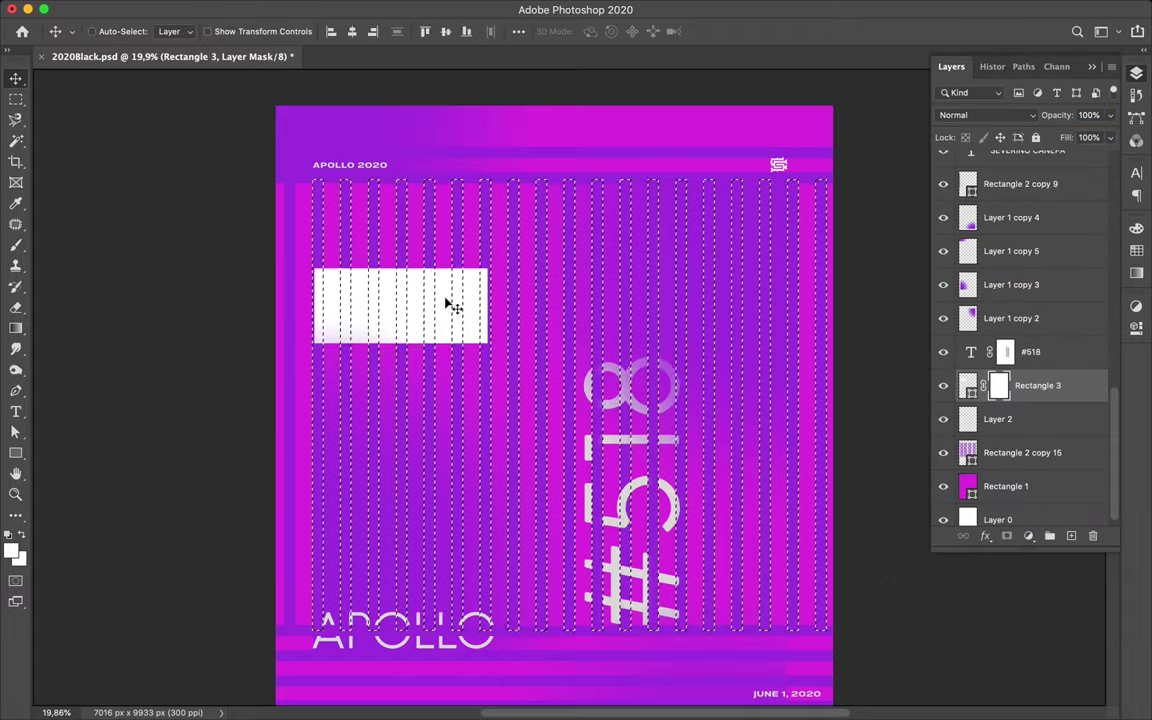
# Paint black with a hard round brush on Rectangle 3's mask to cut vertical strips.
pyautogui.press('b')
pyautogui.press('x')
pyautogui.moveTo(303, 280); pyautogui.dragTo(318, 381)
pyautogui.click(112, 31)
pyautogui.doubleClick(64, 226)
pyautogui.moveTo(372, 300); pyautogui.dragTo(456, 300)
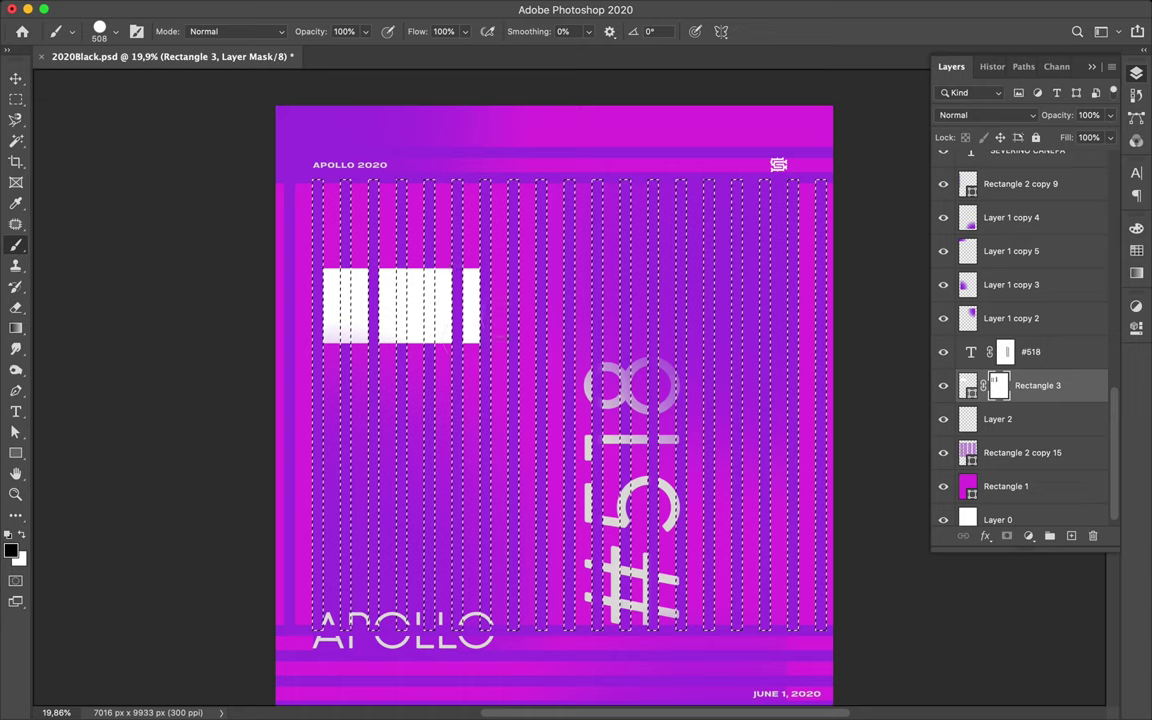
pyautogui.hotkey('ctrl', 'd')
# Reposition the masked Rectangle 3 blocks, undoing a first attempt.
pyautogui.scroll(-1, 550, 400)
pyautogui.press('v')
pyautogui.moveTo(427, 259); pyautogui.dragTo(540, 416)
pyautogui.hotkey('ctrl', 'z')
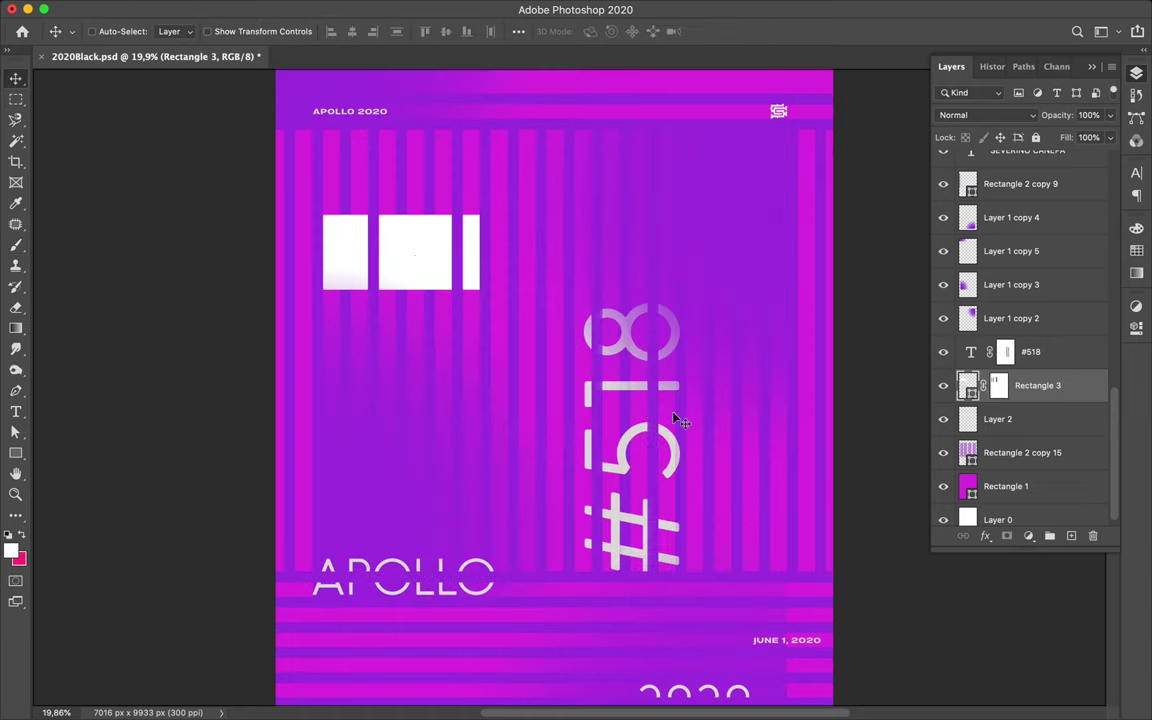
pyautogui.scroll(-3, 676, 420)
pyautogui.press('u')
pyautogui.scroll(3, 560, 400)
pyautogui.press('v')
pyautogui.moveTo(442, 249)
pyautogui.mouseDown()
pyautogui.moveTo(447, 367)
pyautogui.moveTo(450, 332)
pyautogui.mouseUp()
pyautogui.scroll(-3, 448, 414)
# Draw white Rectangle 4 in the lower half, load the horizontal stripe selection, and move it above Group 1.
pyautogui.press('u')
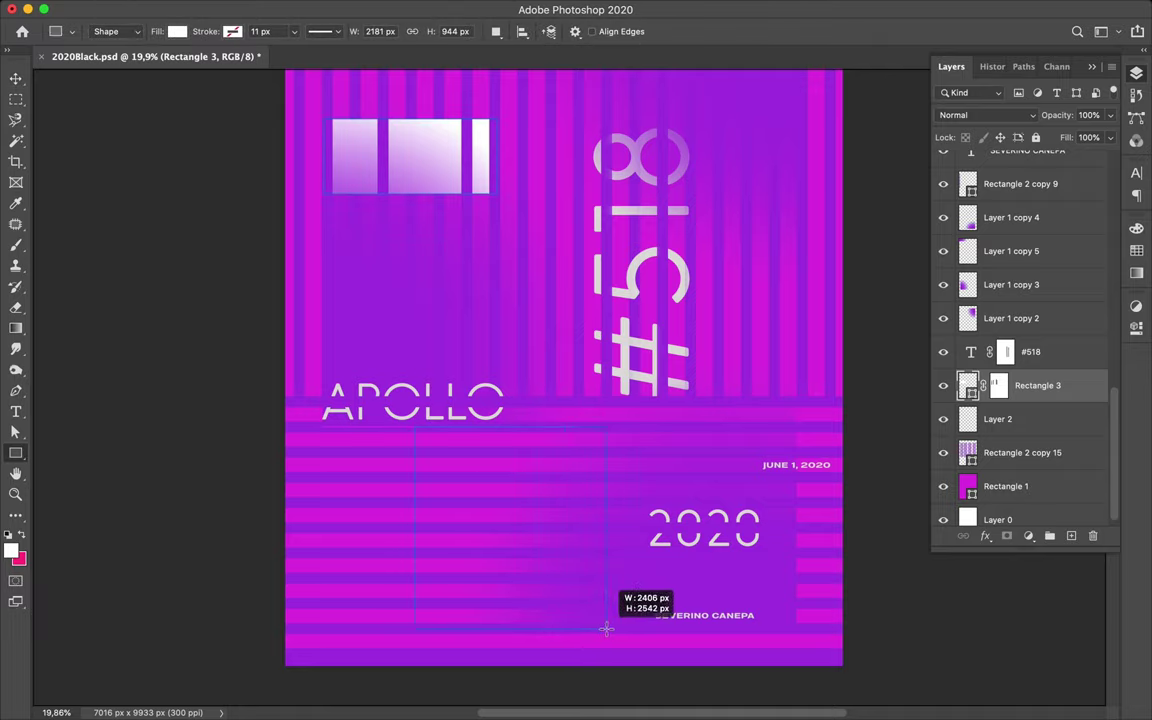
pyautogui.moveTo(606, 628); pyautogui.dragTo(607, 626)
pyautogui.press('v')
pyautogui.scroll(10, 1020, 400)
pyautogui.keyDown('ctrl'); pyautogui.click(980, 308); pyautogui.keyUp('ctrl')
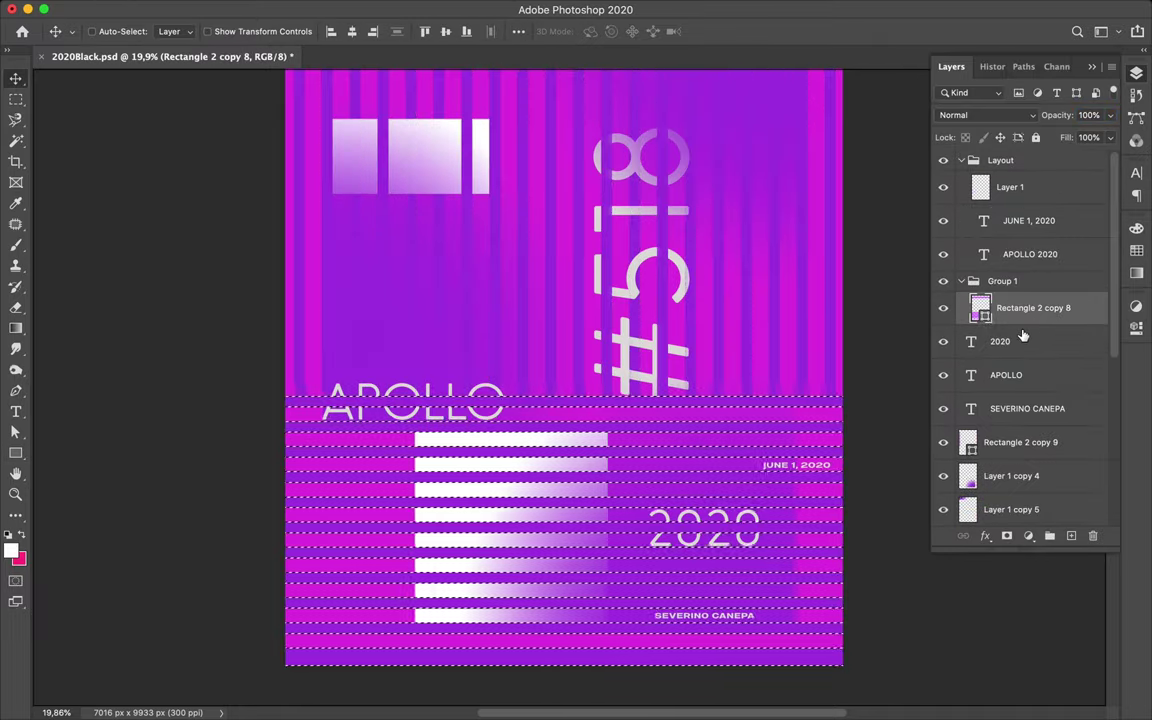
pyautogui.scroll(-5, 1023, 334)
pyautogui.moveTo(998, 468); pyautogui.dragTo(990, 195)
# Paint black on Rectangle 4's mask with a 348 px brush to split it into bars.
pyautogui.press('e')
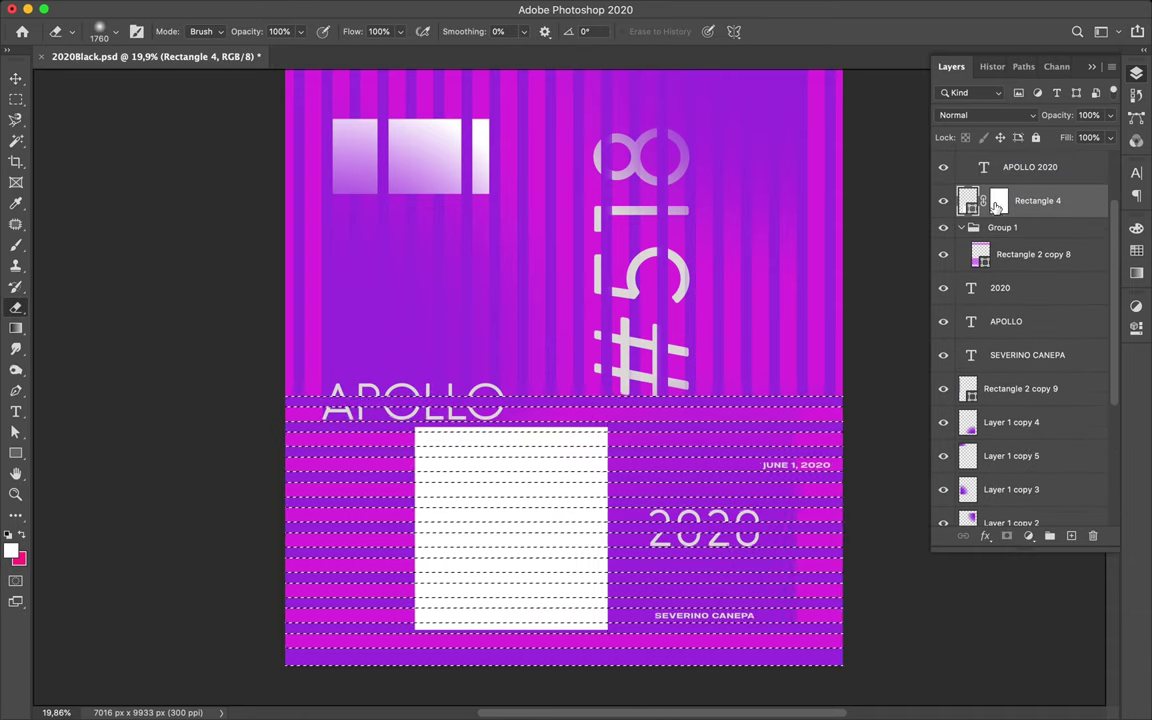
pyautogui.click(999, 200)
pyautogui.click(72, 31)
pyautogui.press('Escape')
pyautogui.press('b')
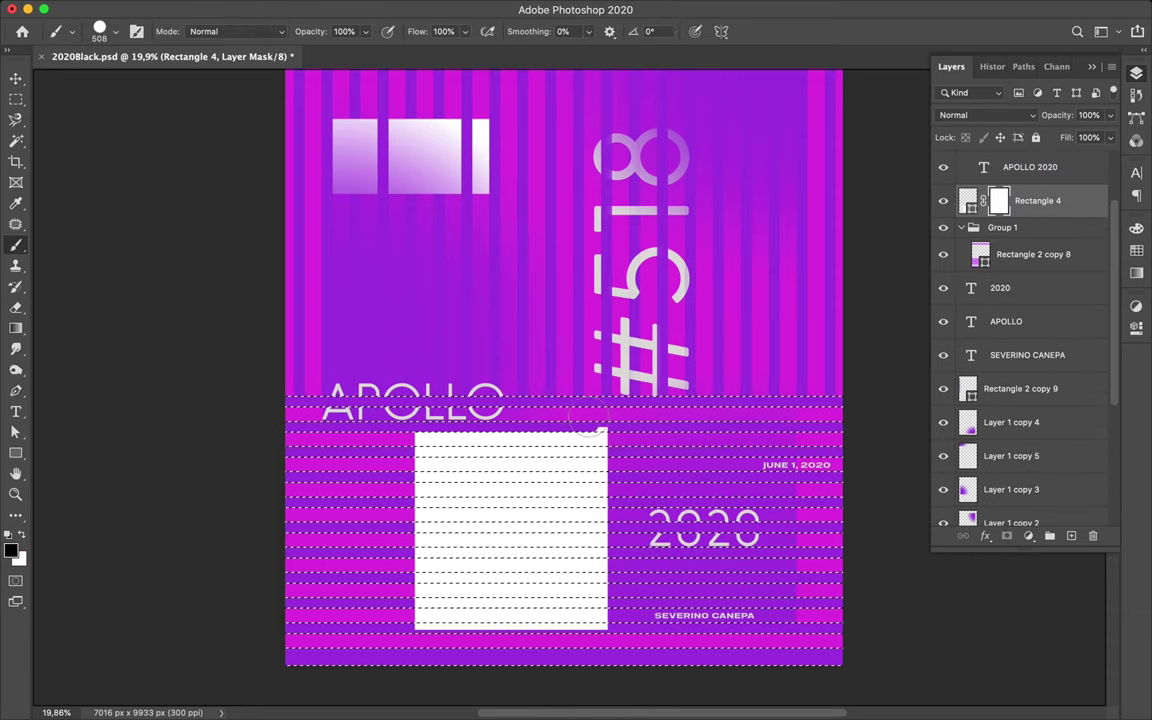
pyautogui.rightClick(420, 196)
pyautogui.moveTo(530, 212); pyautogui.dragTo(515, 212)
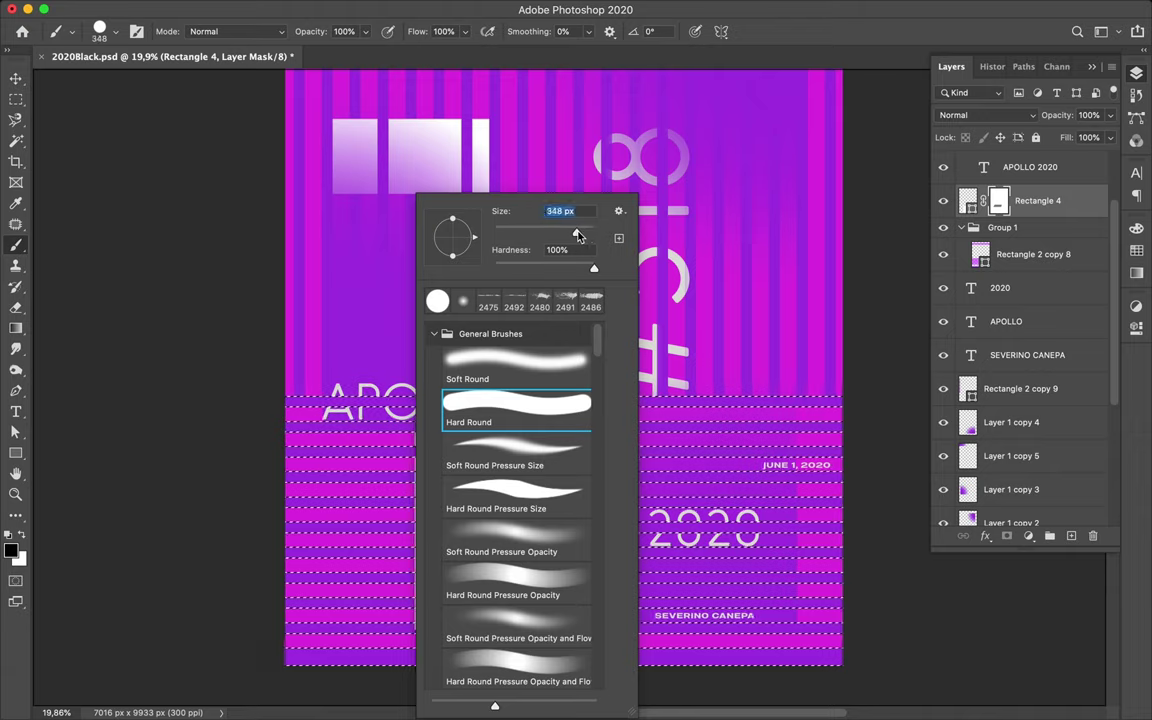
pyautogui.press('Return')
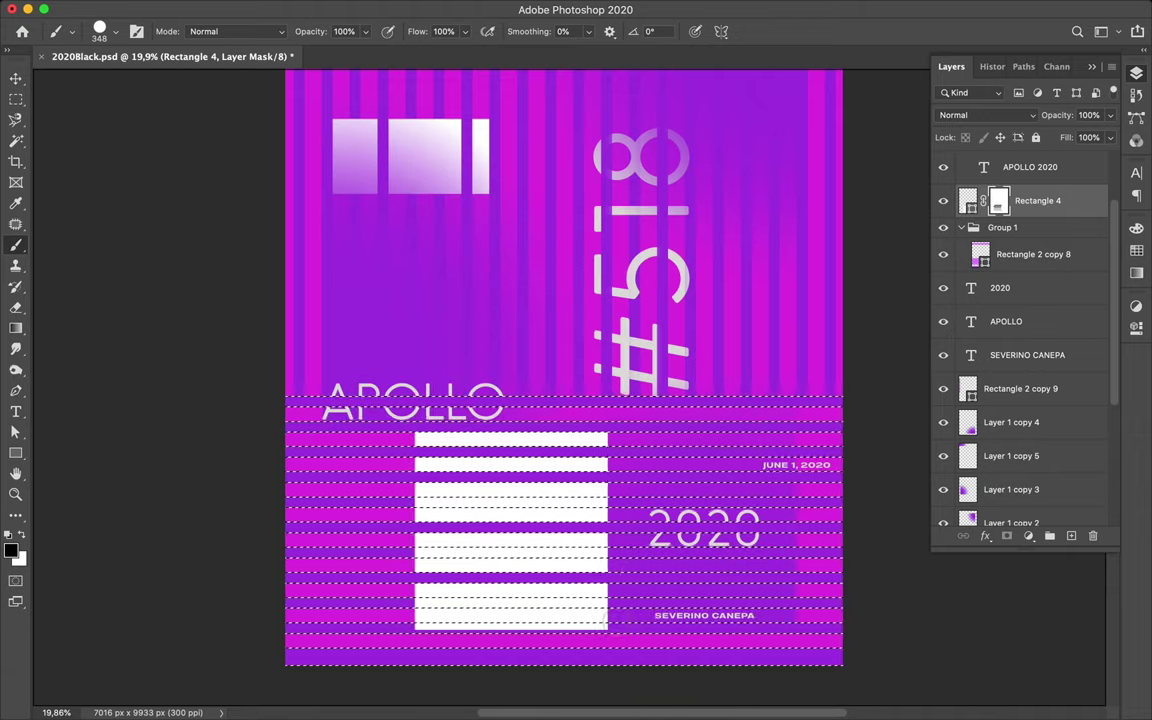
pyautogui.moveTo(420, 590); pyautogui.dragTo(595, 590)
pyautogui.hotkey('ctrl', 'd')
# Narrow Rectangle 4's white bars into a thin column.
pyautogui.press('m')
pyautogui.press('v')
pyautogui.scroll(-3, 599, 437)
pyautogui.hotkey('ctrl', 't')
pyautogui.moveTo(463, 563); pyautogui.dragTo(585, 562)
pyautogui.press('Return')
pyautogui.hotkey('ctrl', 't')
pyautogui.press('Return')
# Squash the top-left white blocks into a thin horizontal bar.
pyautogui.keyDown('ctrl'); pyautogui.click(514, 298); pyautogui.keyUp('ctrl')
pyautogui.hotkey('ctrl', 't')
pyautogui.moveTo(465, 285); pyautogui.dragTo(465, 332)
pyautogui.press('Return')
pyautogui.hotkey('ctrl', 't')
pyautogui.press('Return')
# Narrow the white bar column further.
pyautogui.keyDown('ctrl'); pyautogui.click(591, 565); pyautogui.keyUp('ctrl')
pyautogui.hotkey('ctrl', 't')
pyautogui.moveTo(598, 565); pyautogui.dragTo(590, 565)
# Shorten and restack the white column, placing a gradient copy above it.
pyautogui.press('Return')
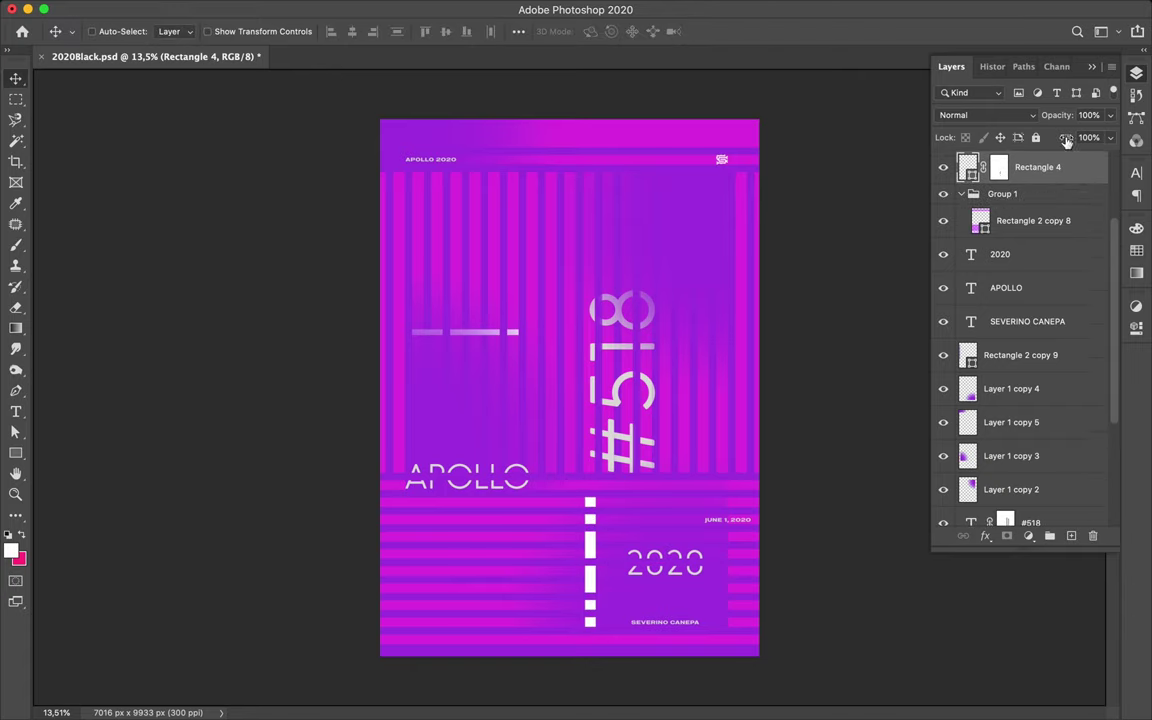
pyautogui.moveTo(1037, 167); pyautogui.dragTo(1070, 400)
pyautogui.hotkey('ctrl', 't')
pyautogui.moveTo(590, 497); pyautogui.dragTo(591, 490)
pyautogui.press('Return')
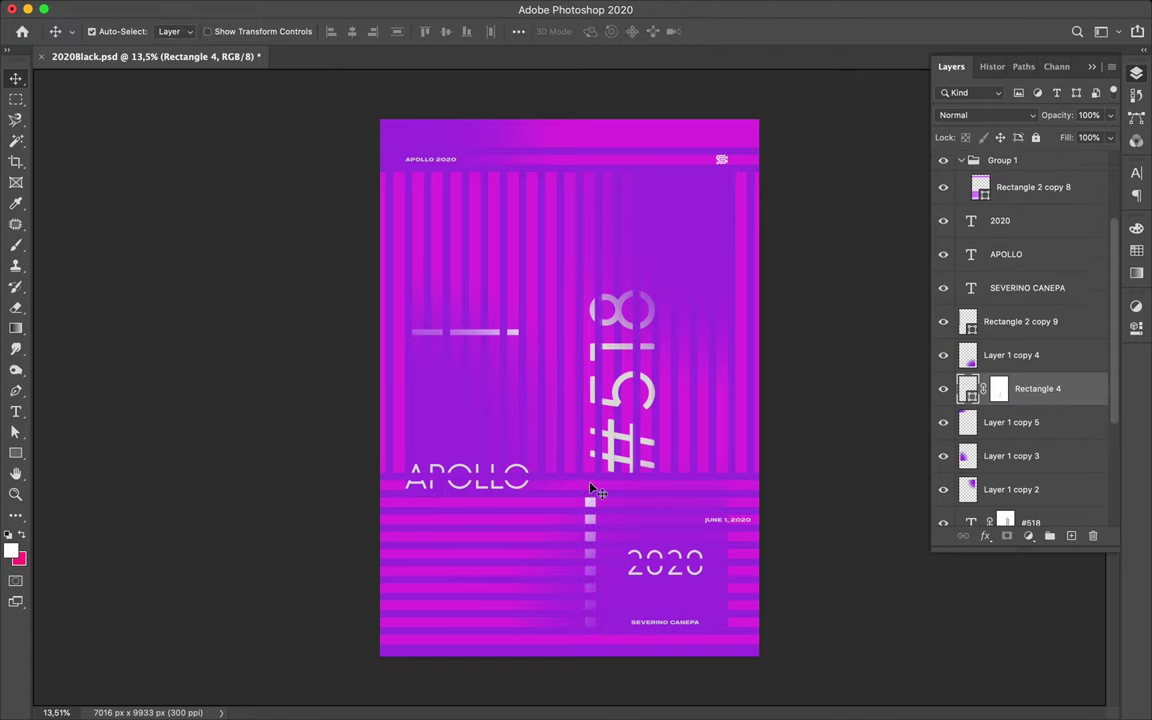
pyautogui.hotkey('ctrl', 'shift', ']')
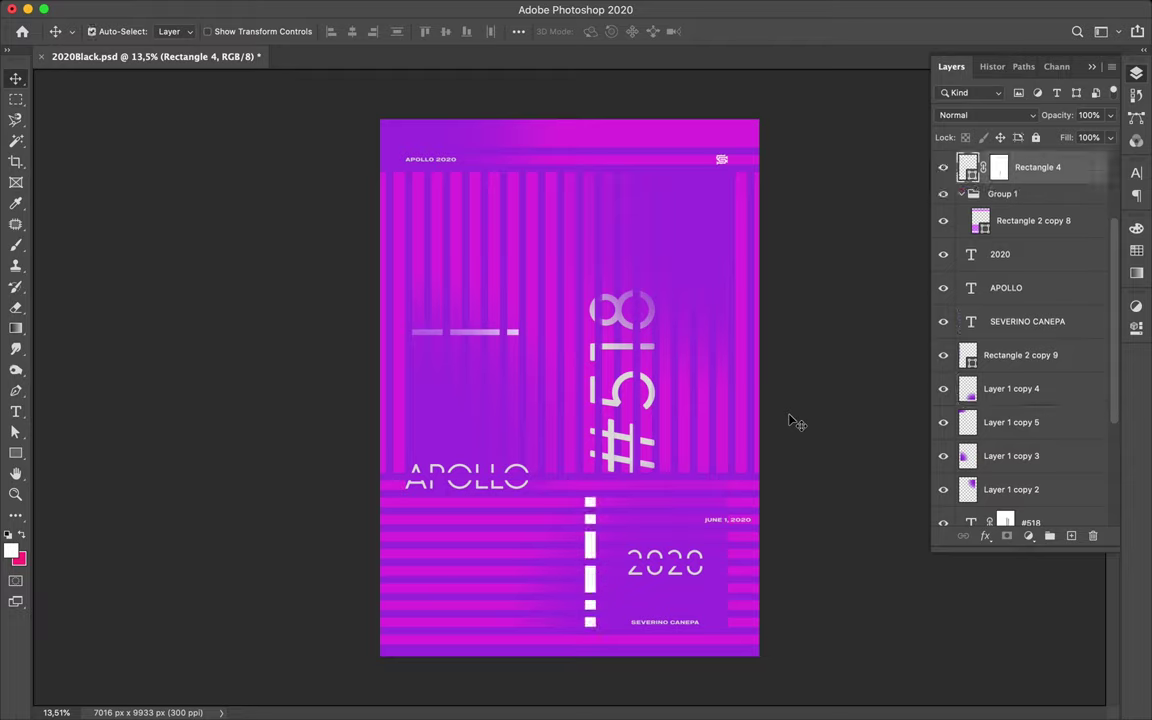
pyautogui.moveTo(1027, 494)
pyautogui.mouseDown()
pyautogui.moveTo(1025, 253)
pyautogui.moveTo(1015, 280)
pyautogui.moveTo(1030, 236)
pyautogui.mouseUp()
# Select the APOLLO text and enlarge it to about 162%.
pyautogui.scroll(-3, 672, 325)
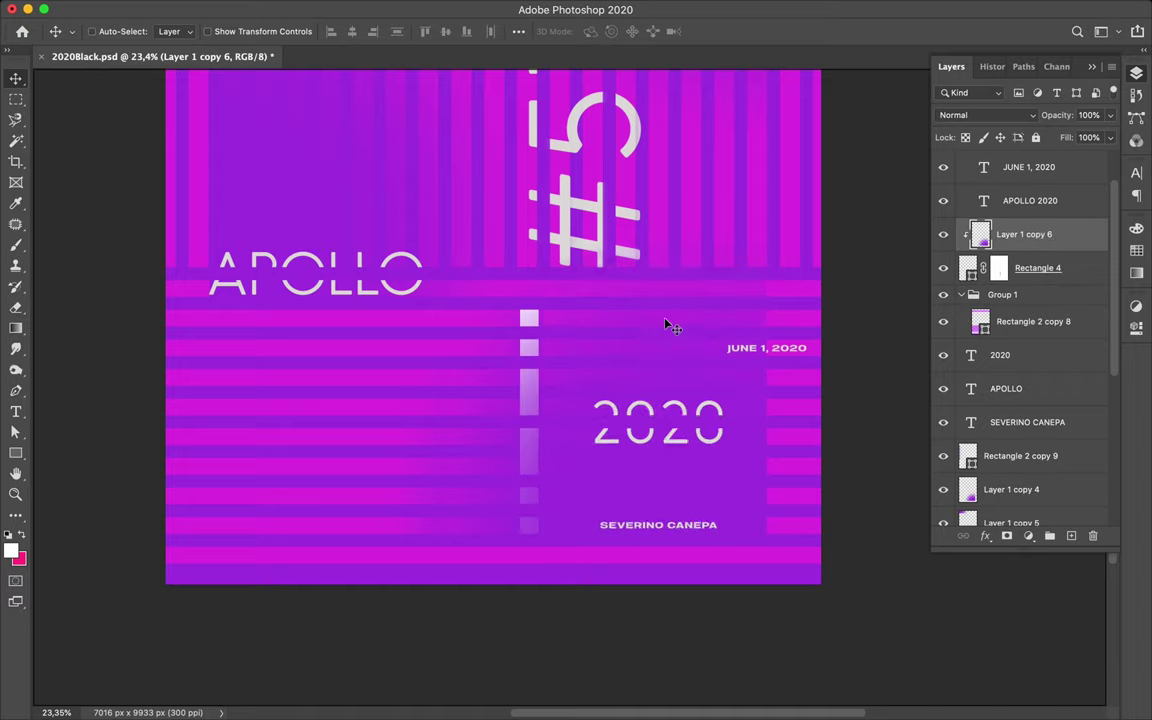
pyautogui.scroll(-2, 634, 300)
pyautogui.keyDown('ctrl'); pyautogui.click(512, 331); pyautogui.keyUp('ctrl')
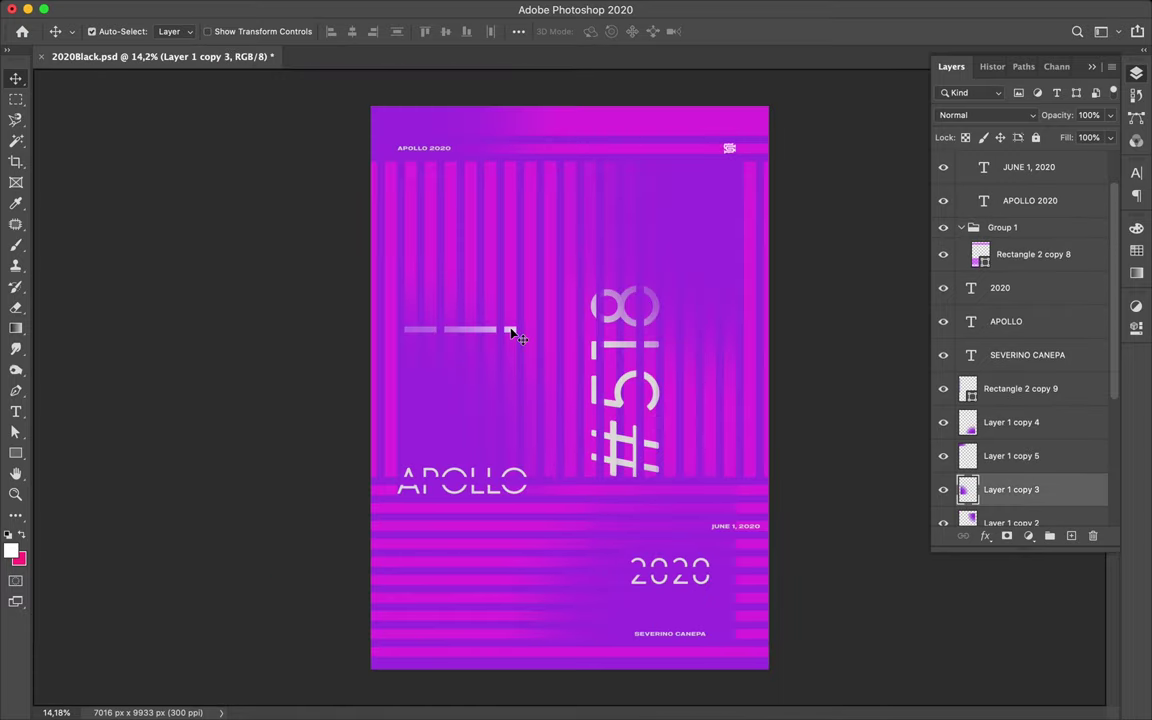
pyautogui.scroll(-3, 1023, 386)
pyautogui.click(1000, 408)
pyautogui.keyDown('ctrl'); pyautogui.click(527, 492); pyautogui.keyUp('ctrl')
pyautogui.hotkey('ctrl', 't')
pyautogui.moveTo(527, 495)
pyautogui.mouseDown()
pyautogui.moveTo(570, 504)
pyautogui.moveTo(560, 510)
pyautogui.mouseUp()
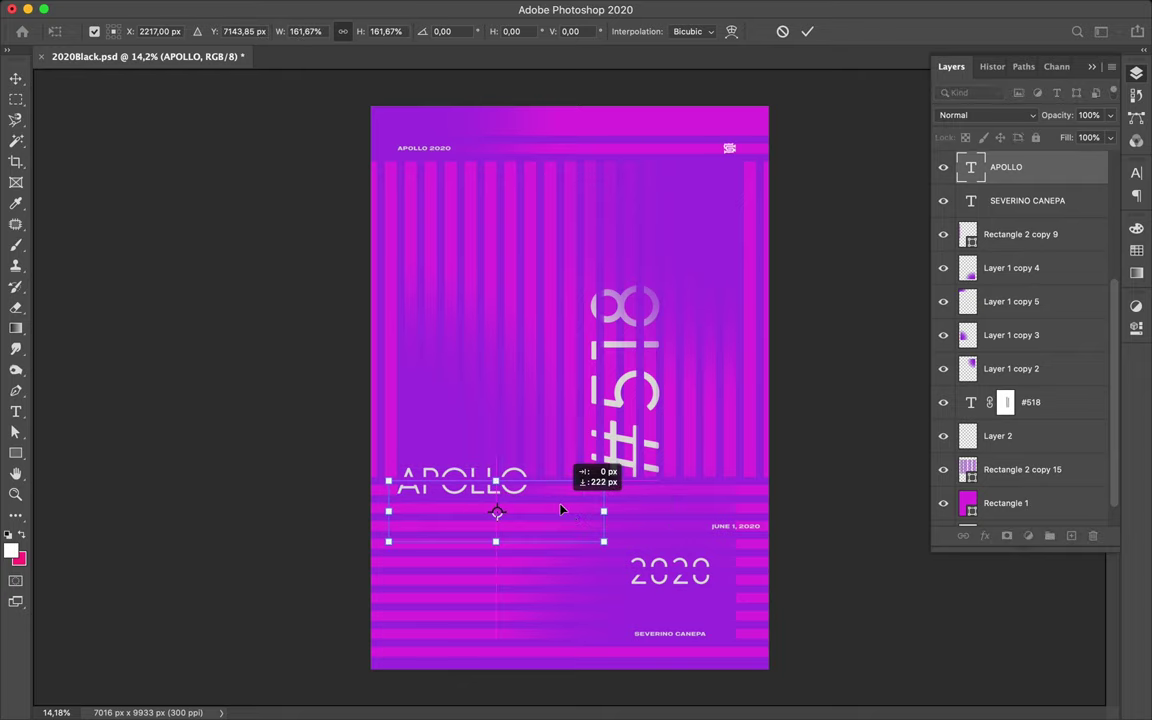
# Nudge APOLLO lower, commit its resize, and load the horizontal stripe selection.
pyautogui.hotkey('shift', 'Down')
pyautogui.hotkey('shift', 'Down')
pyautogui.hotkey('shift', 'Down')
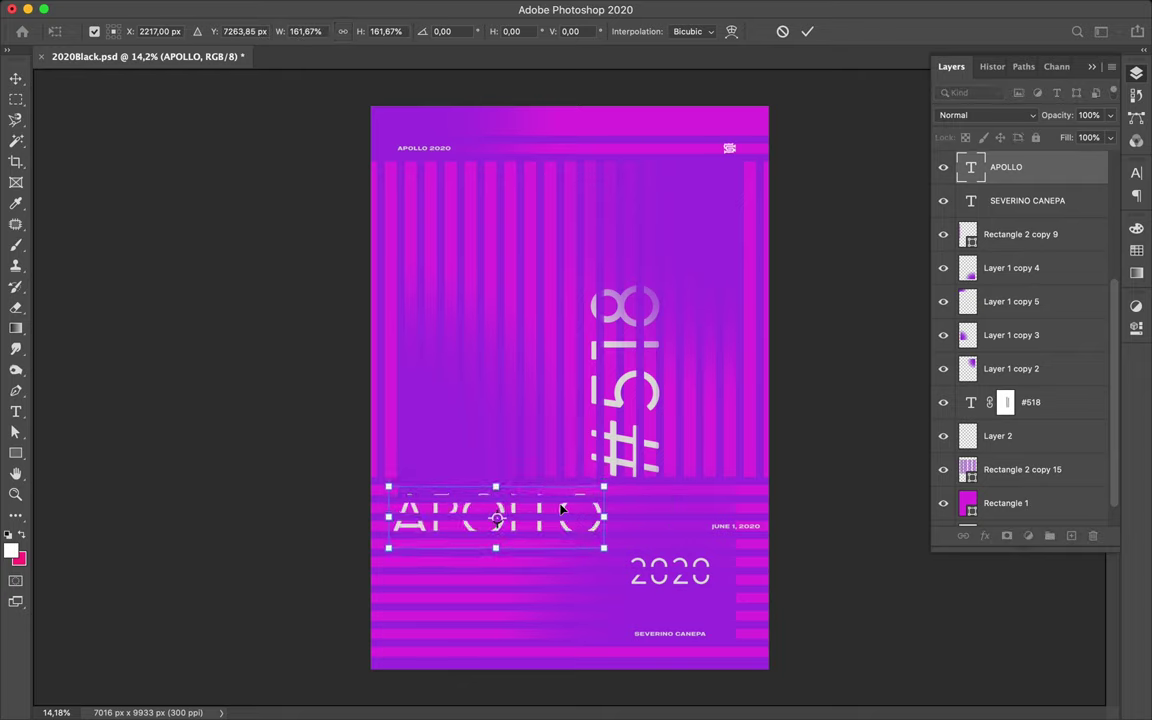
pyautogui.press('Return')
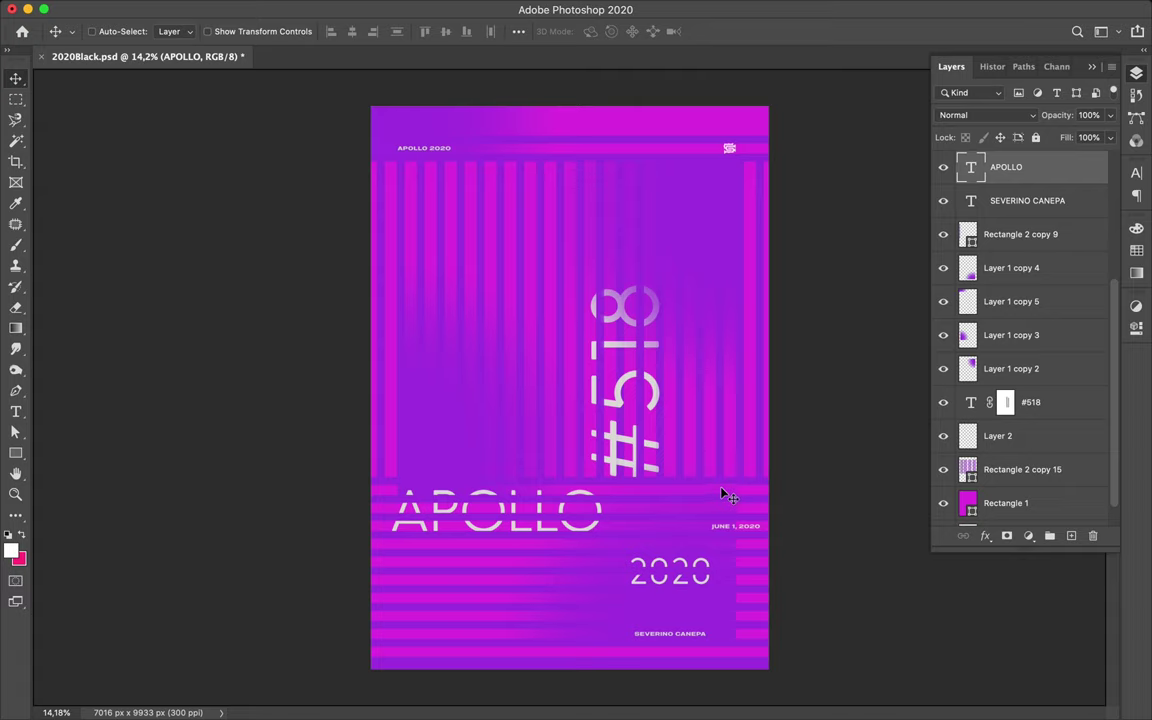
pyautogui.click(1007, 535)
pyautogui.scroll(5, 1030, 330)
pyautogui.moveTo(1040, 324); pyautogui.dragTo(1040, 257)
# Add a layer mask to APOLLO that cuts the horizontal stripes into its letters.
pyautogui.keyDown('ctrl'); pyautogui.click(980, 290); pyautogui.keyUp('ctrl')
pyautogui.press('b')
pyautogui.moveTo(400, 512); pyautogui.dragTo(600, 512)
pyautogui.press('v')
pyautogui.press('m')
pyautogui.hotkey('ctrl', 'd')
pyautogui.press('v')
# Resize the #518 text from its top edge and briefly view its mask.
pyautogui.click(625, 420)
pyautogui.hotkey('ctrl', 't')
pyautogui.moveTo(631, 290); pyautogui.dragTo(631, 346)
pyautogui.press('Return')
pyautogui.scroll(3, 637, 380)
pyautogui.click(970, 508)
pyautogui.keyDown('alt'); pyautogui.click(1006, 510); pyautogui.keyUp('alt')
pyautogui.scroll(-5, 743, 504)
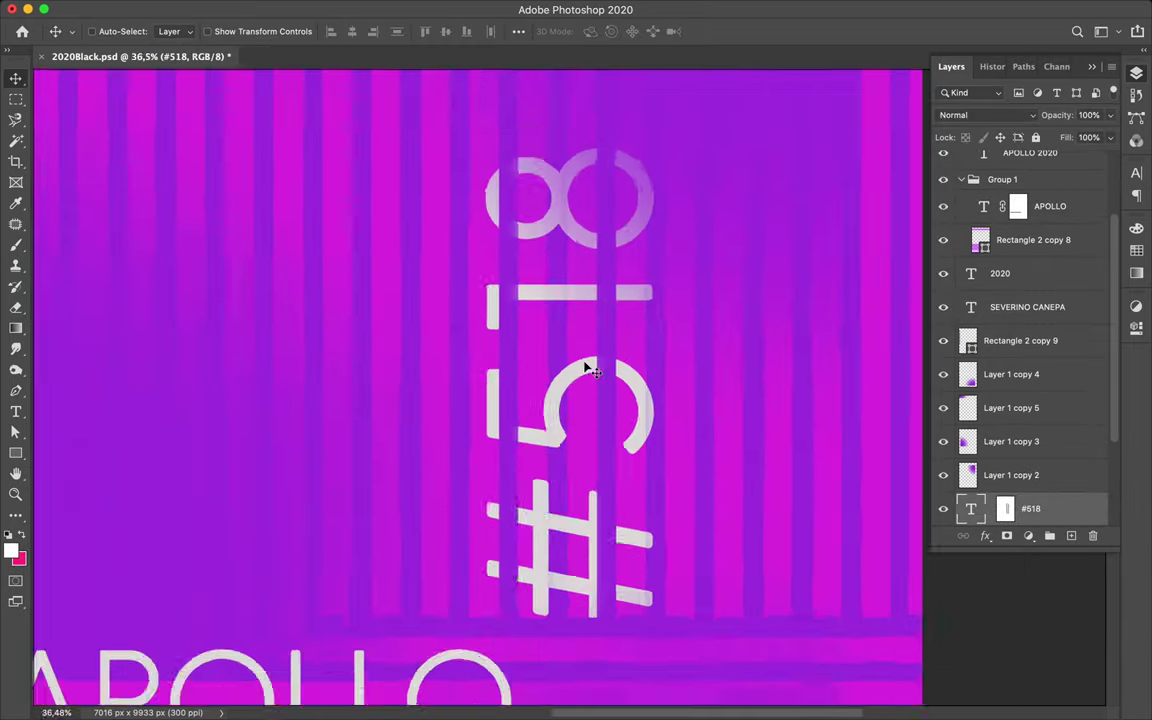
# Scale #518 down to about 82.45% and nudge it slightly right.
pyautogui.hotkey('ctrl', 't')
pyautogui.moveTo(578, 246); pyautogui.dragTo(548, 440)
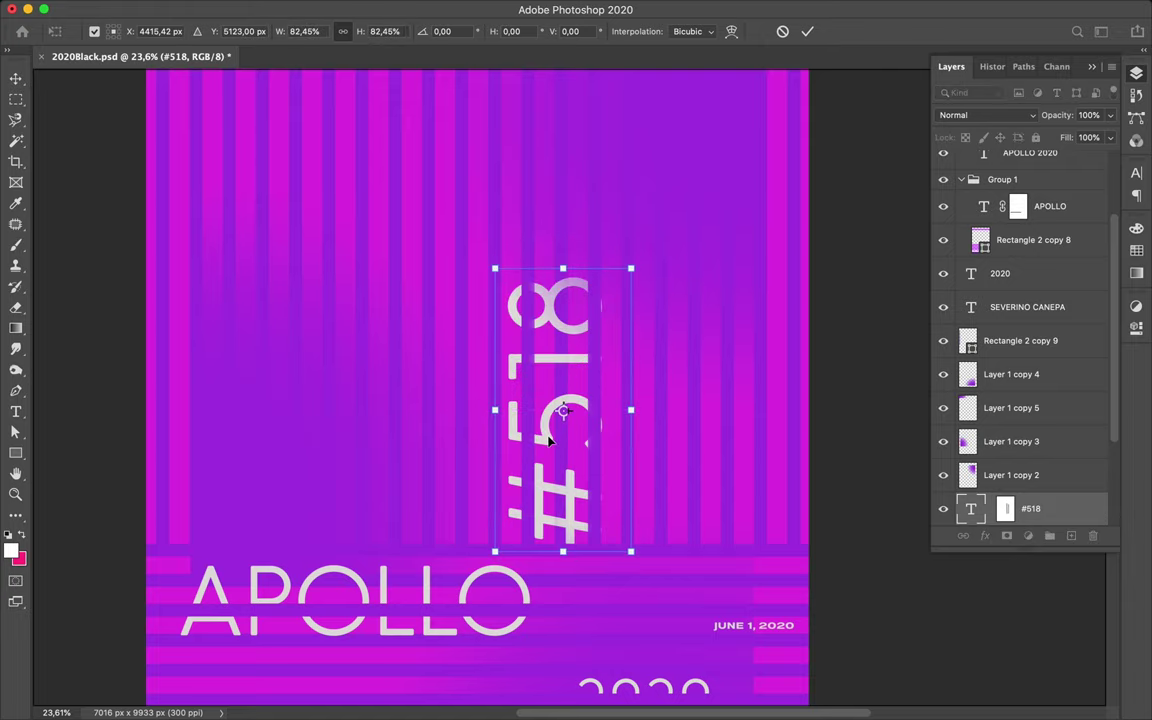
pyautogui.hotkey('shift', 'Right')
pyautogui.hotkey('shift', 'Right')
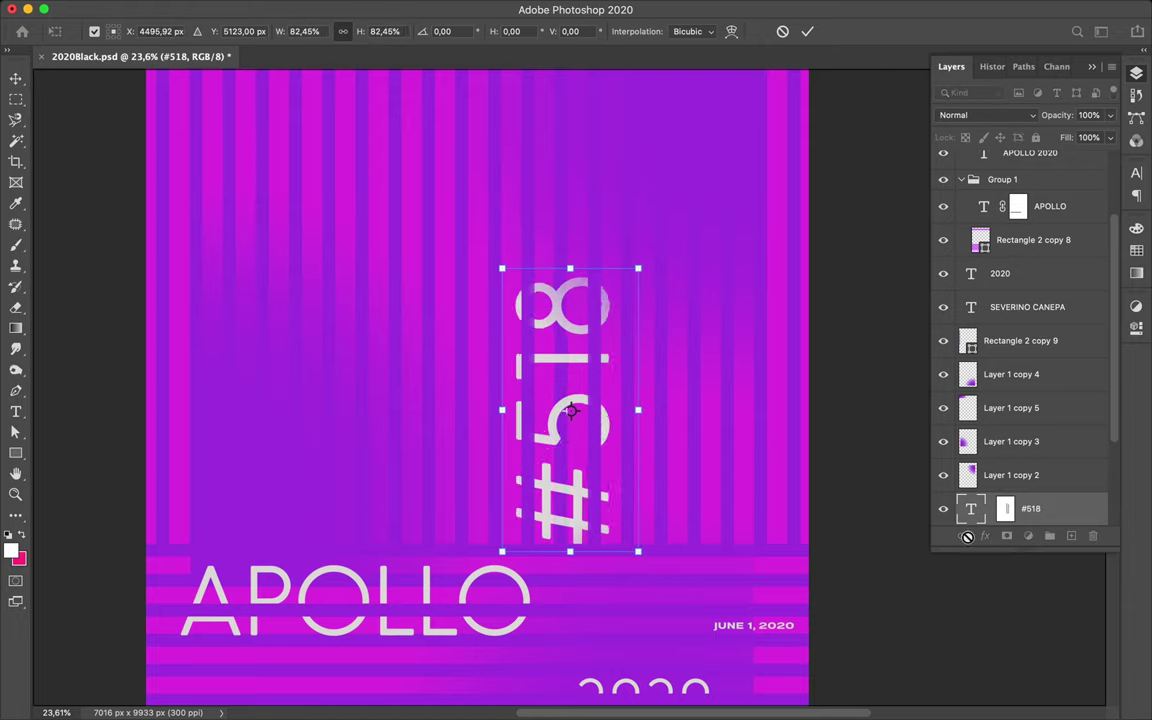
pyautogui.scroll(5, 1006, 323)
pyautogui.scroll(-8, 1006, 323)
pyautogui.press('Return')
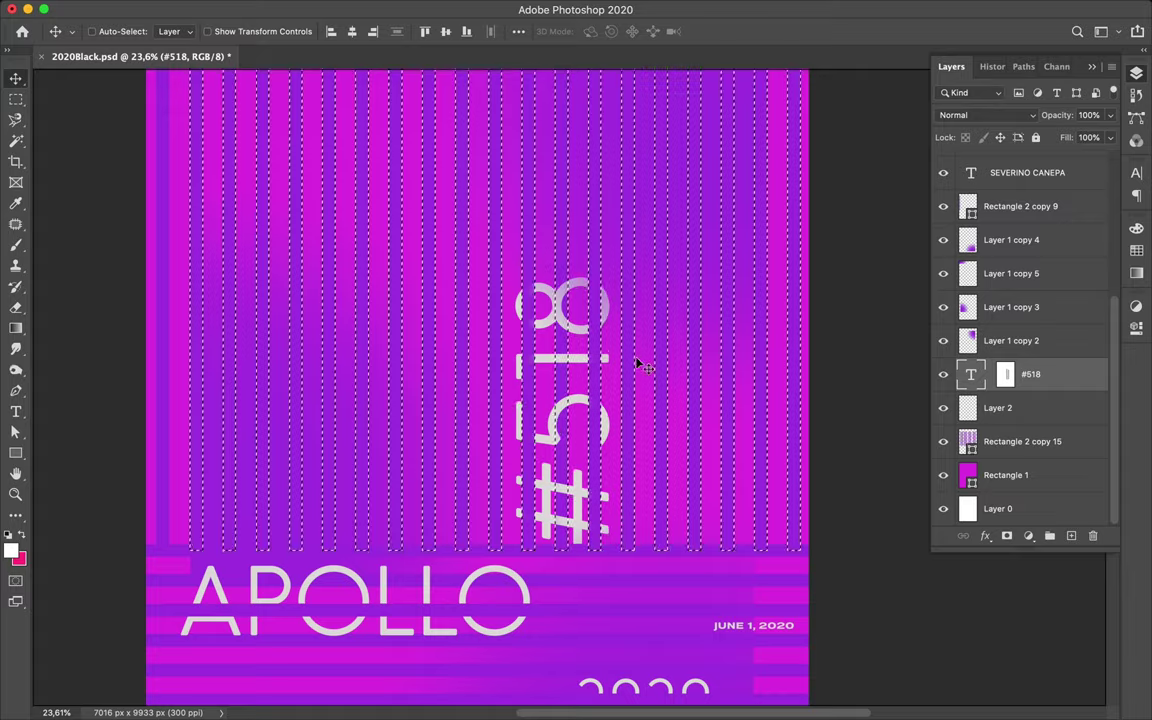
# Refill the #518 mask with the vertical stripe selection, then deselect.
pyautogui.press('b')
pyautogui.click(1005, 376)
pyautogui.press('v')
pyautogui.hotkey('ctrl', 'd')
# Move the JUNE 1, 2020 date up and rotate it -90° to run vertically.
pyautogui.scroll(-3, 580, 483)
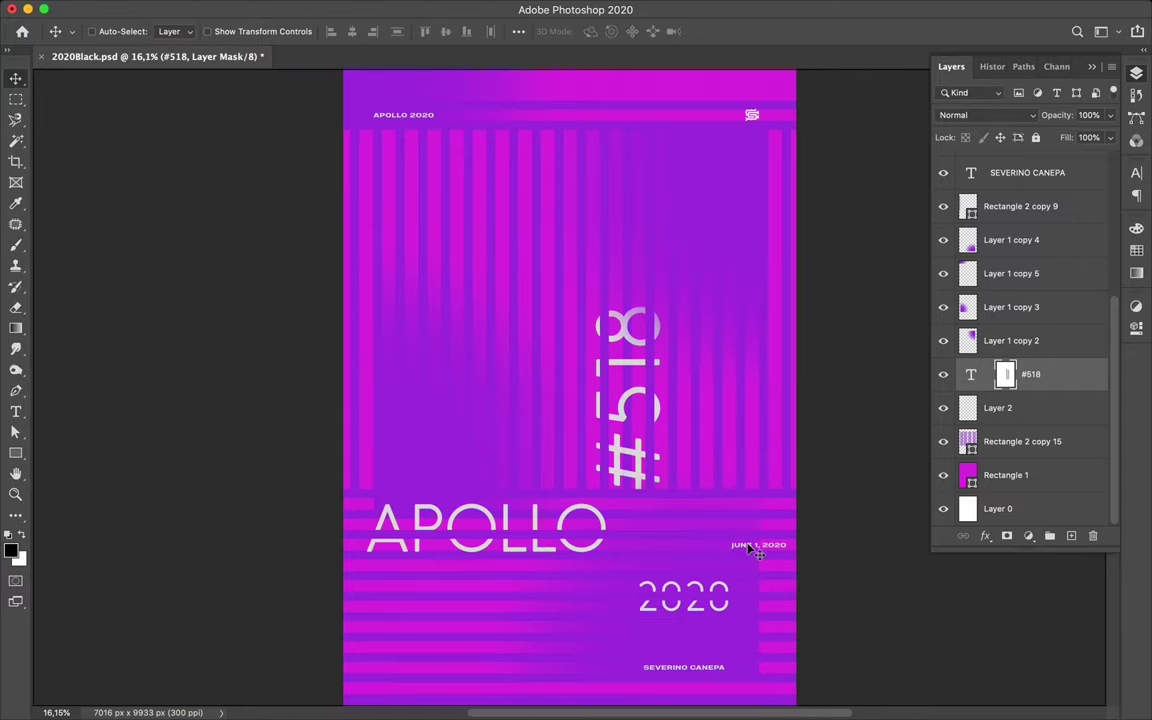
pyautogui.moveTo(748, 550); pyautogui.dragTo(750, 430)
pyautogui.hotkey('ctrl', 't')
pyautogui.press('Return')
# Delete the APOLLO 2020 caption layer.
pyautogui.click(419, 118)
pyautogui.press('Delete')
pyautogui.scroll(-2, 678, 614)
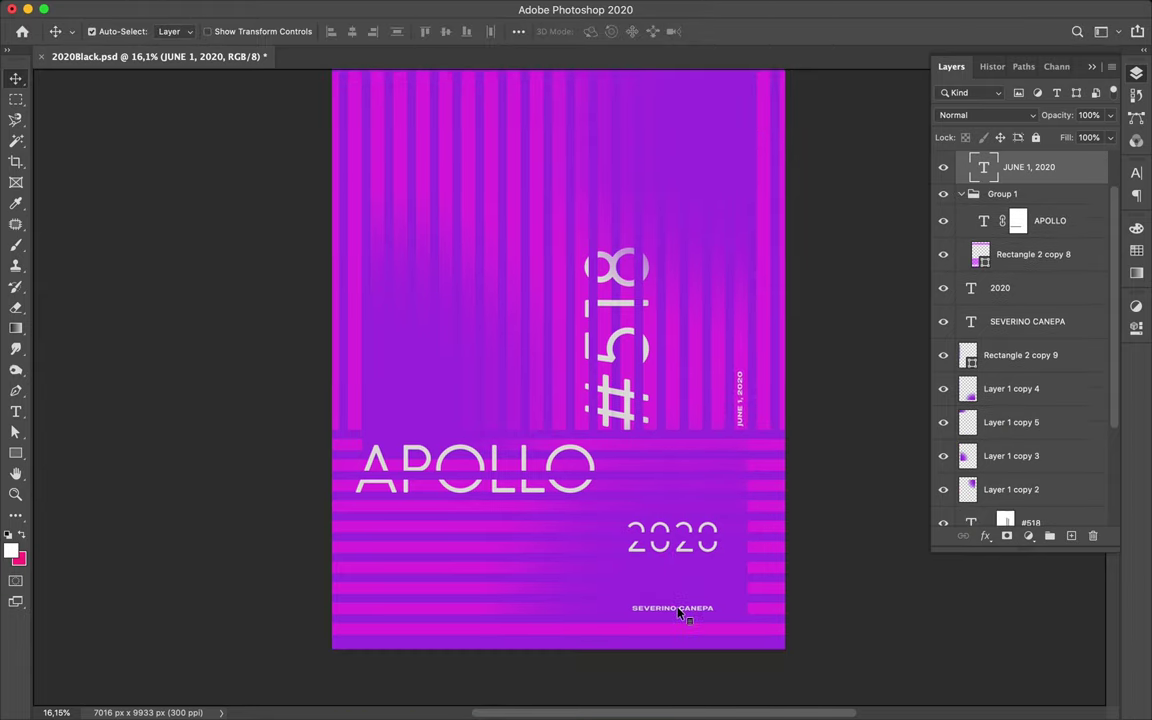
# Rotate the name text at the poster bottom to -90°, making it vertical.
pyautogui.click(678, 614)
pyautogui.hotkey('ctrl', 't')
pyautogui.moveTo(718, 612); pyautogui.dragTo(672, 545)
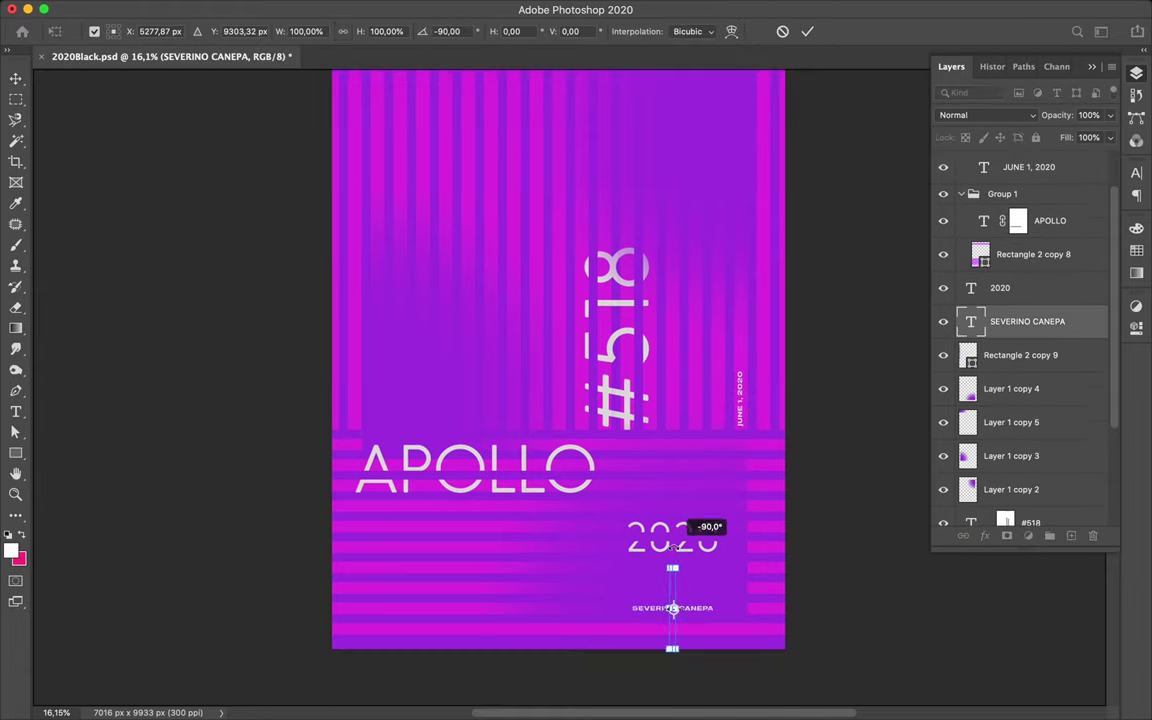
pyautogui.press('Return')
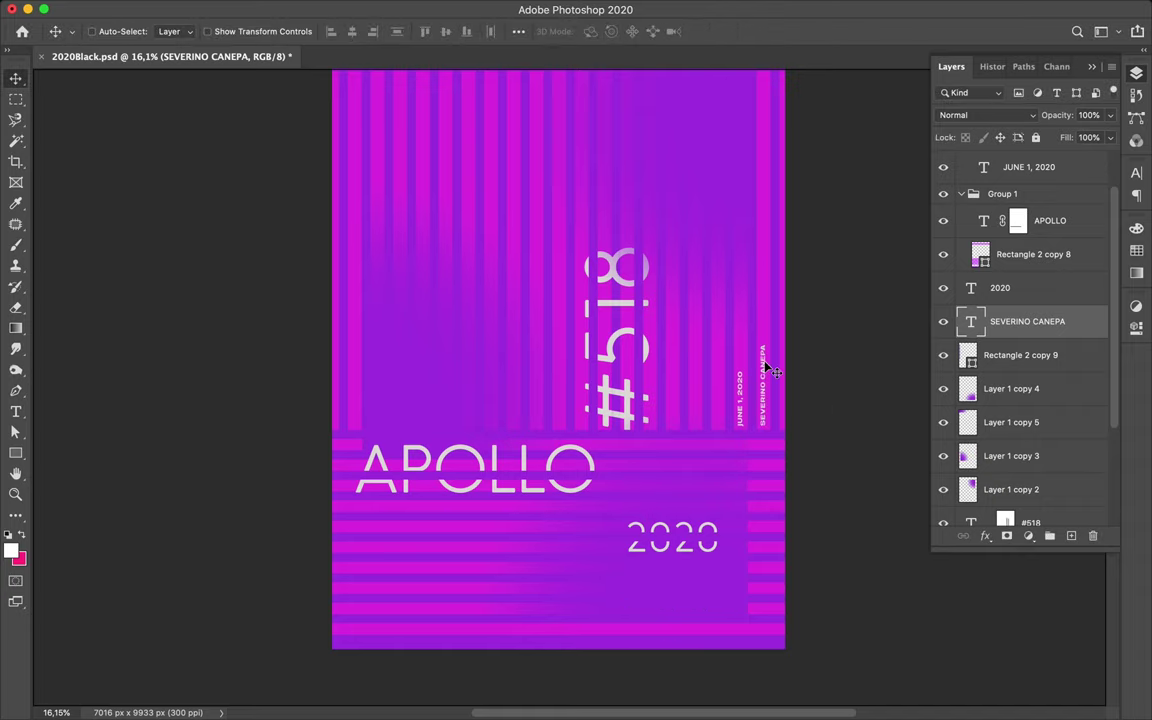
pyautogui.scroll(5, 766, 362)
# Save the poster and move the date and name texts up beside #518.
pyautogui.keyDown('ctrl'); pyautogui.click(411, 470); pyautogui.keyUp('ctrl')
pyautogui.hotkey('ctrl', '0')
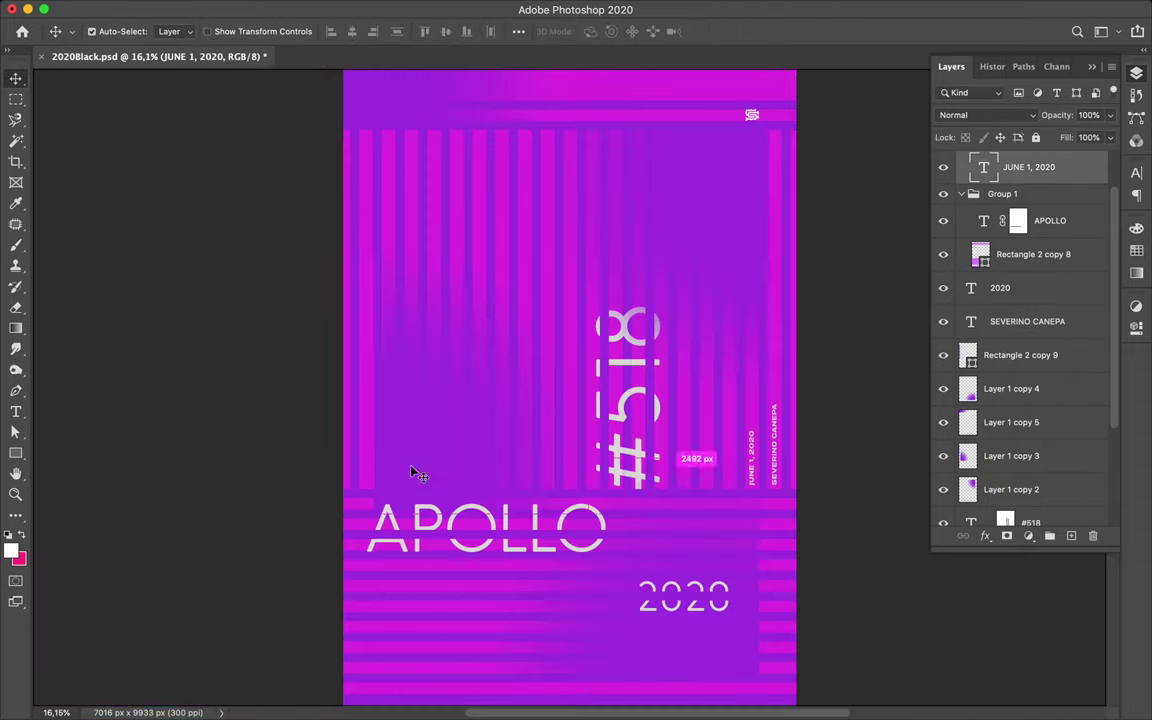
pyautogui.hotkey('ctrl', 's')
pyautogui.keyDown('ctrl'); pyautogui.click(753, 116); pyautogui.keyUp('ctrl')
pyautogui.moveTo(753, 116)
pyautogui.mouseDown()
pyautogui.moveTo(660, 162)
pyautogui.moveTo(751, 116)
pyautogui.mouseUp()
# Move the small logo down beside #518 and place its copy in the Layout group.
pyautogui.keyDown('ctrl'); pyautogui.click(751, 118); pyautogui.keyUp('ctrl')
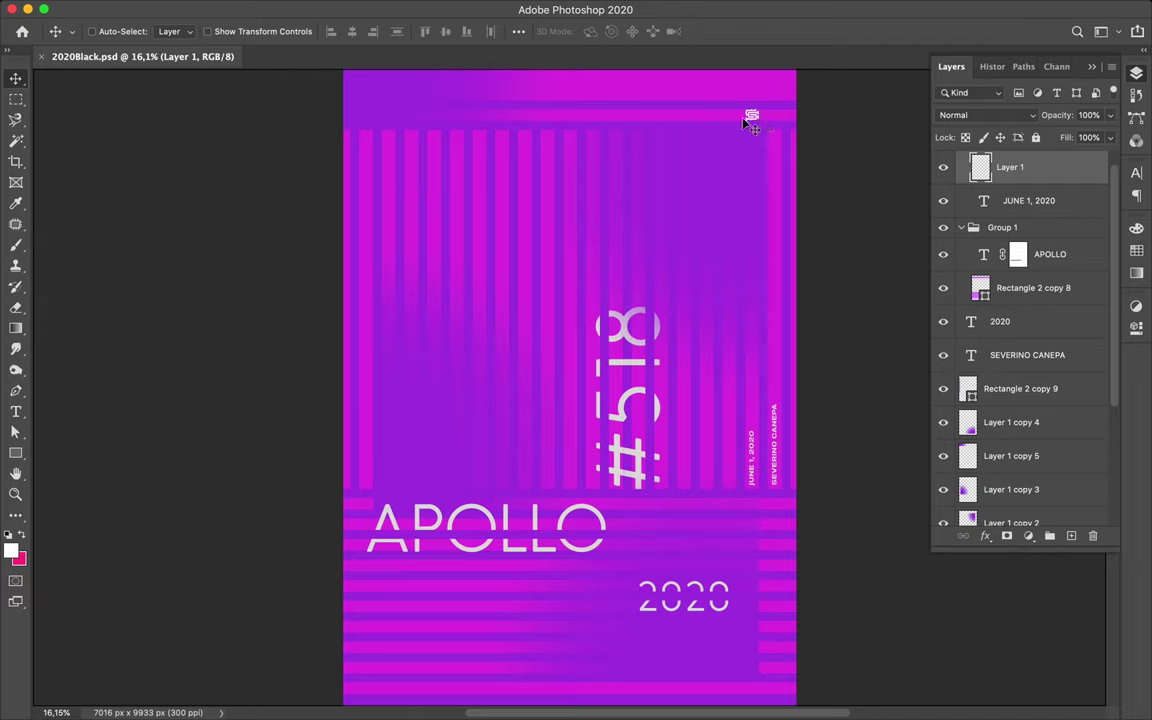
pyautogui.moveTo(630, 237); pyautogui.dragTo(622, 234)
pyautogui.moveTo(752, 235); pyautogui.dragTo(750, 280)
pyautogui.moveTo(1022, 94); pyautogui.dragTo(1000, 165)
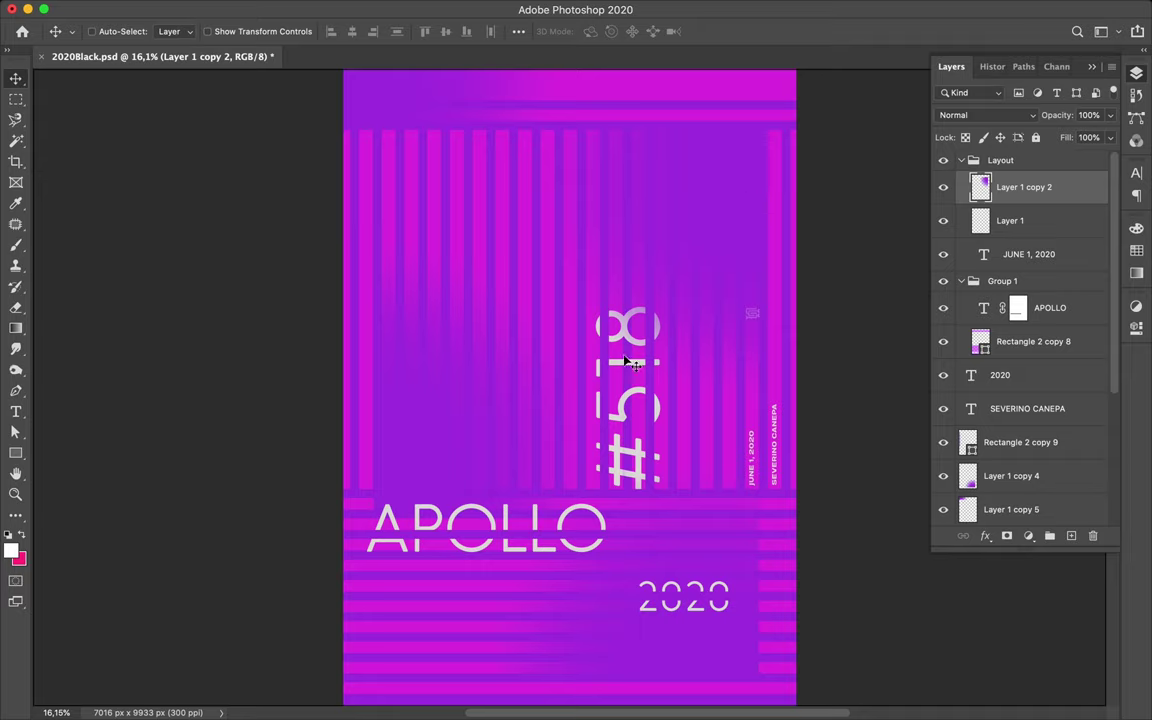
# Stretch the APOLLO layer mask upward with Free Transform.
pyautogui.scroll(-2, 1020, 400)
pyautogui.click(1005, 510)
pyautogui.click(1137, 174)
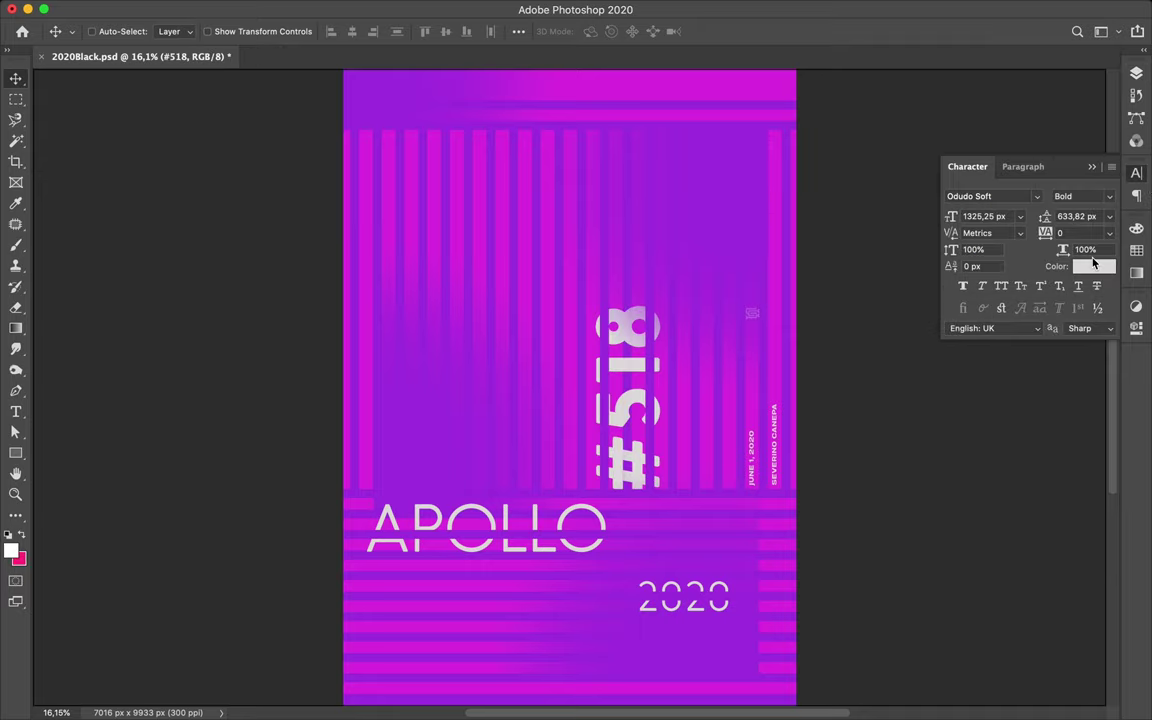
pyautogui.keyDown('ctrl'); pyautogui.click(490, 527); pyautogui.keyUp('ctrl')
pyautogui.hotkey('ctrl', 't')
pyautogui.moveTo(609, 494); pyautogui.dragTo(615, 450)
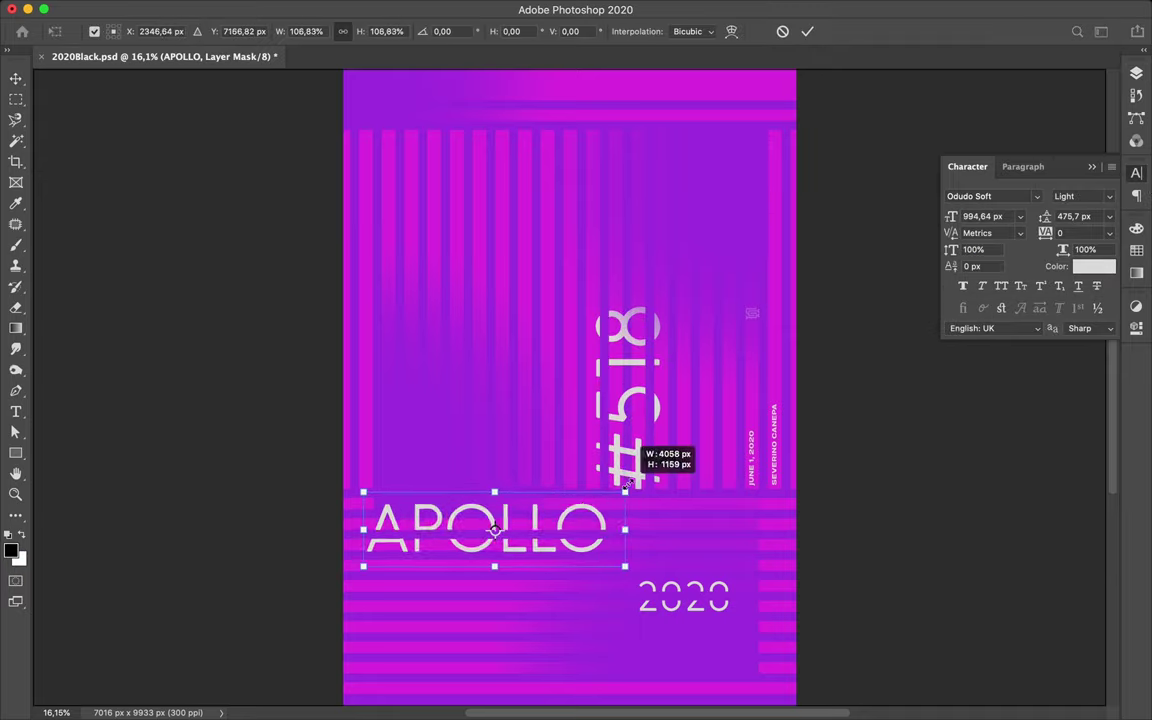
pyautogui.press('F7')
pyautogui.press('Return')
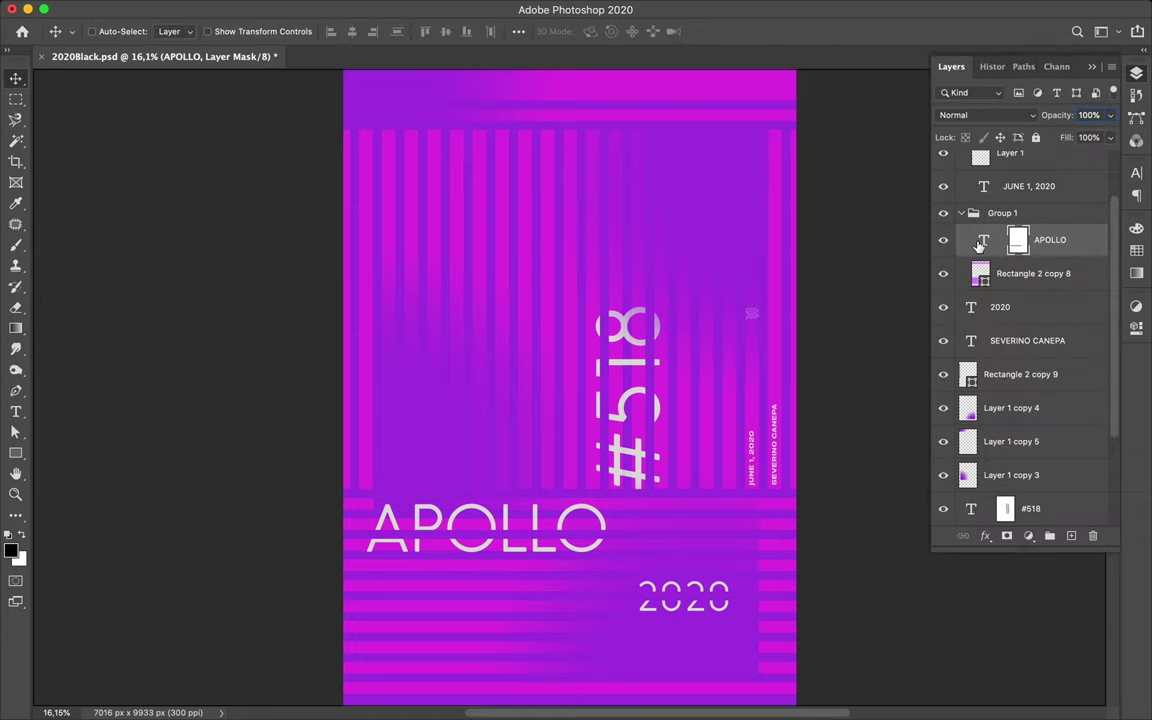
# Enlarge the APOLLO lettering to about 121% so it spans beneath #518.
pyautogui.hotkey('ctrl', 't')
pyautogui.moveTo(617, 532); pyautogui.dragTo(663, 531)
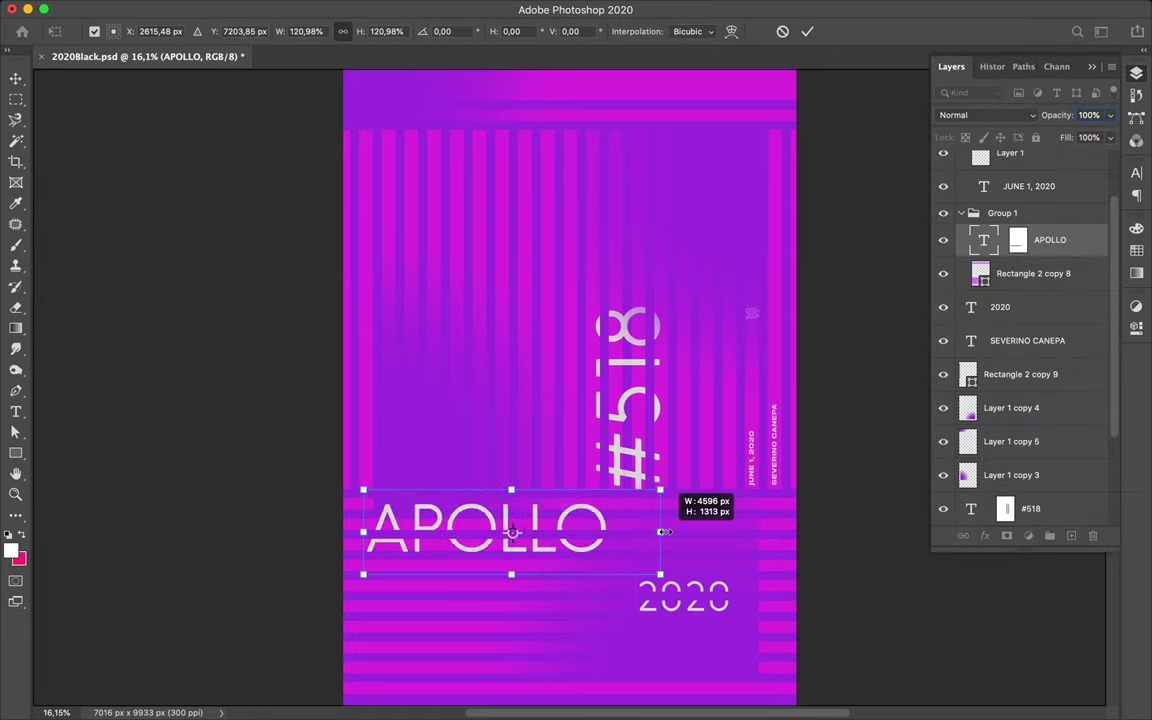
pyautogui.press('Return')
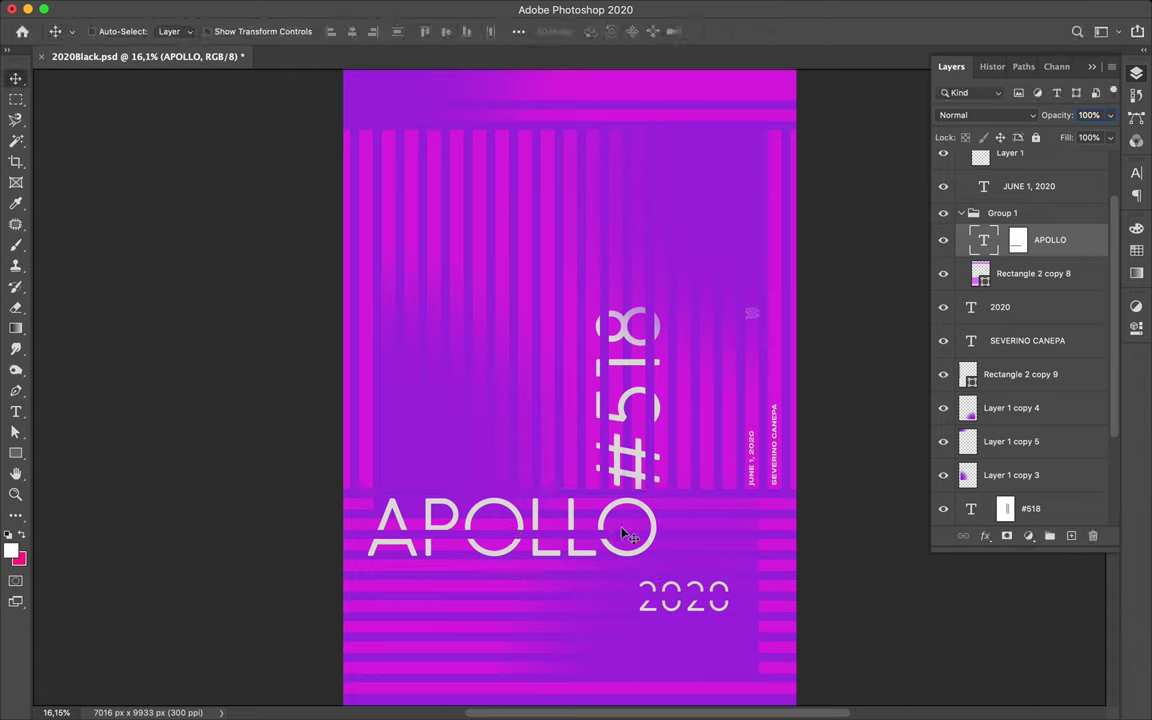
# Position 2020 directly under APOLLO, aligned to its left edge at the lower left.
pyautogui.moveTo(702, 590)
pyautogui.mouseDown()
pyautogui.moveTo(726, 506)
pyautogui.moveTo(637, 535)
pyautogui.mouseUp()
pyautogui.keyDown('shift'); pyautogui.click(643, 551); pyautogui.keyUp('shift')
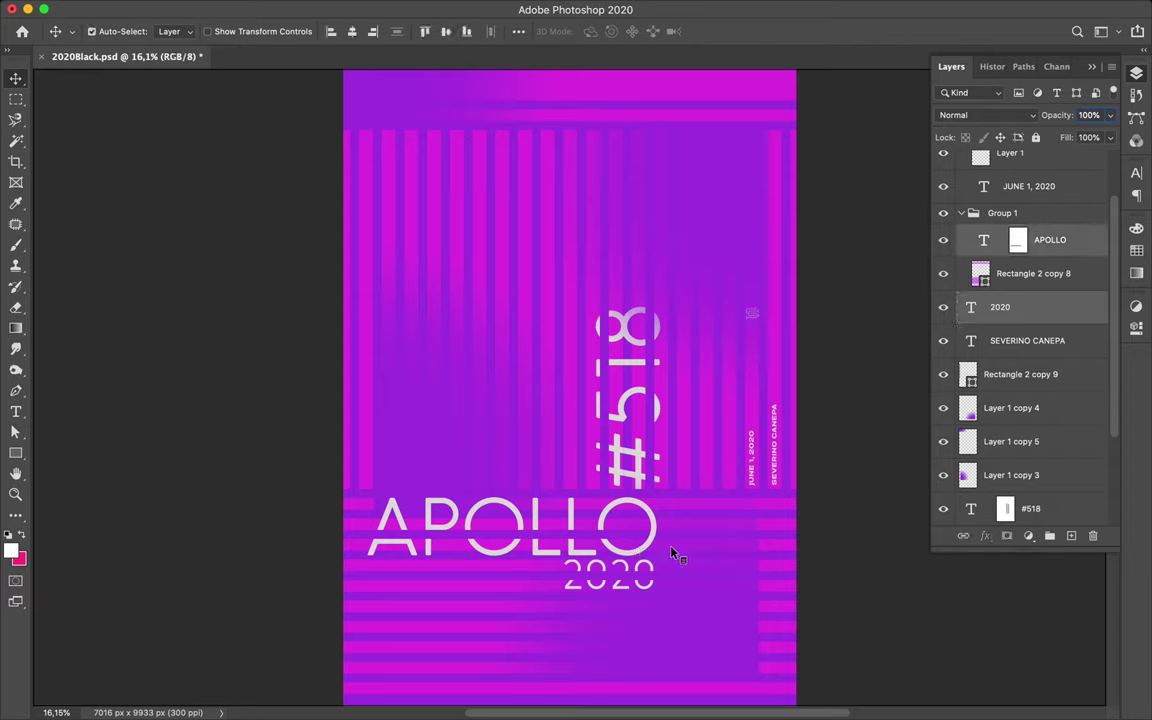
pyautogui.moveTo(587, 574); pyautogui.dragTo(385, 578)
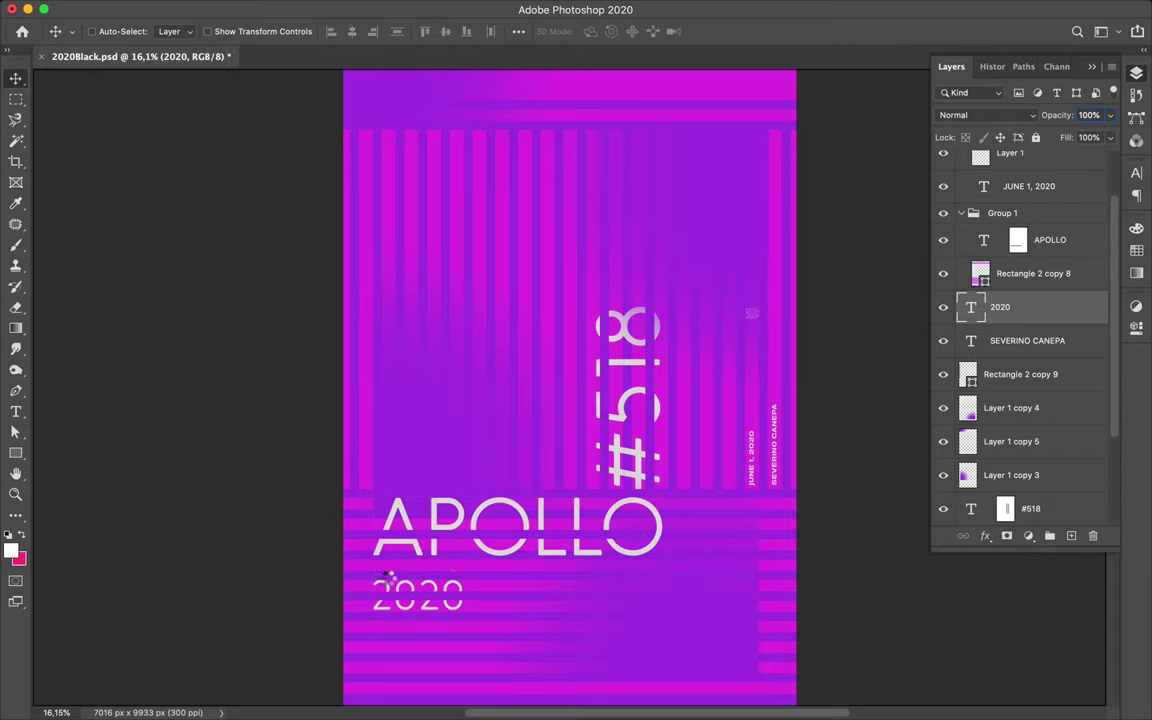
pyautogui.moveTo(392, 598); pyautogui.dragTo(394, 598)
pyautogui.scroll(-2, 640, 493)
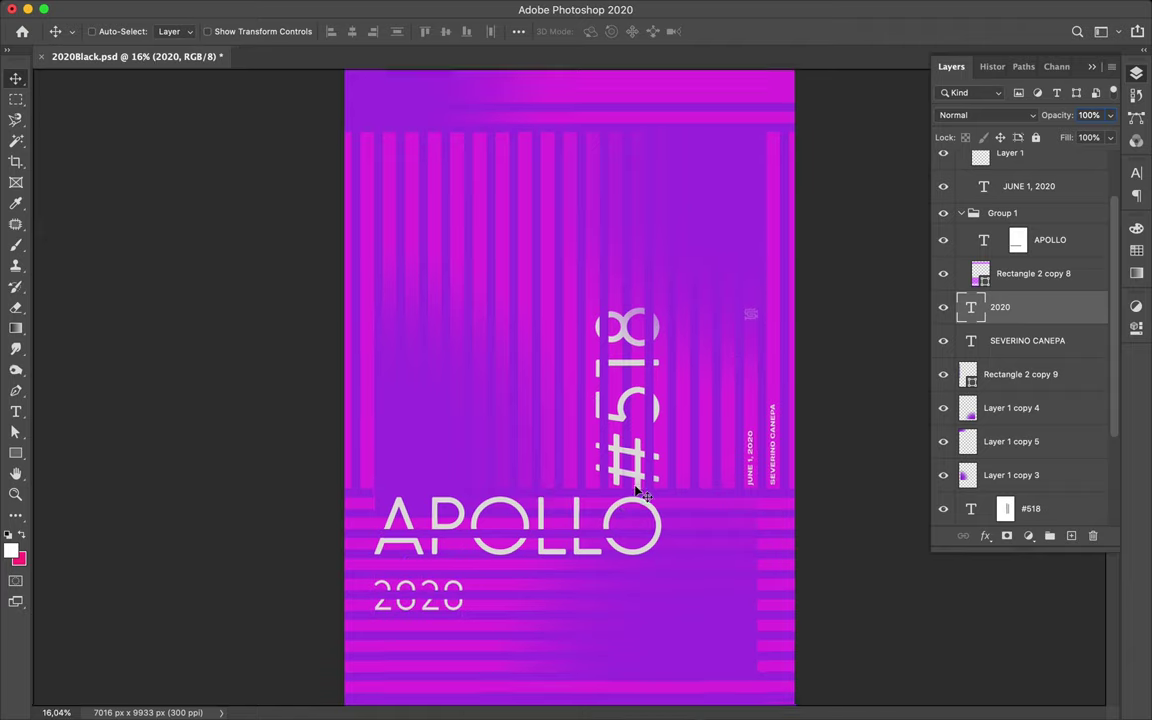
pyautogui.click(607, 502)
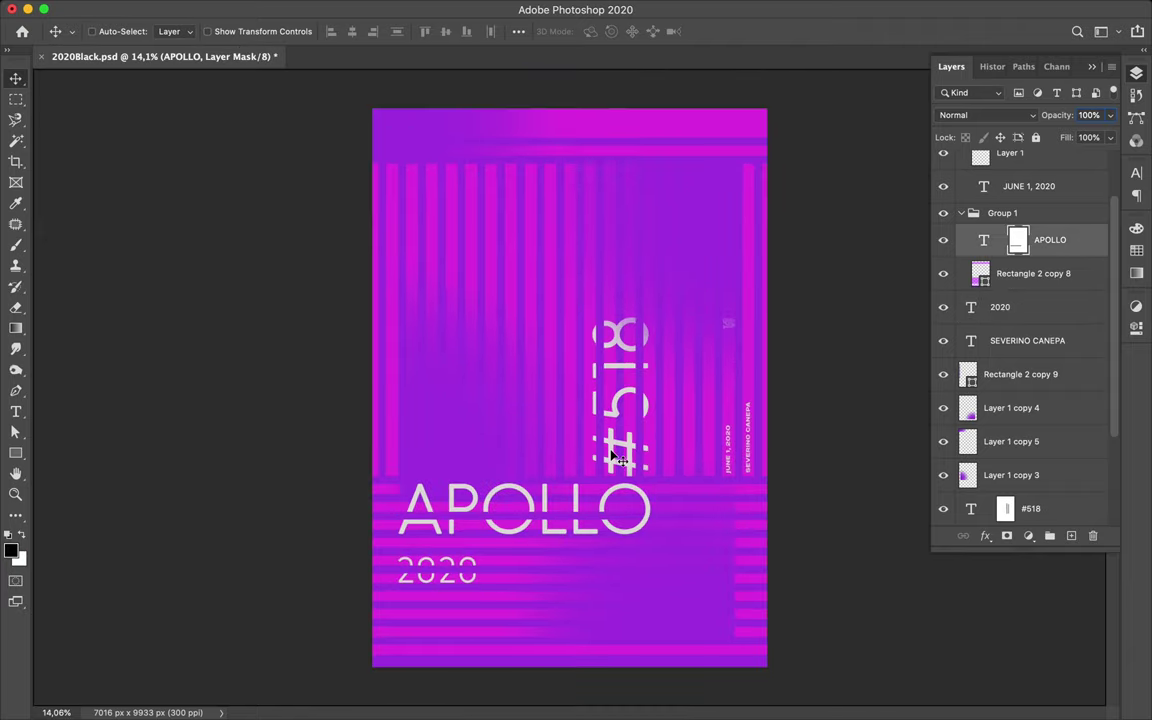
pyautogui.moveTo(414, 114); pyautogui.dragTo(405, 135)
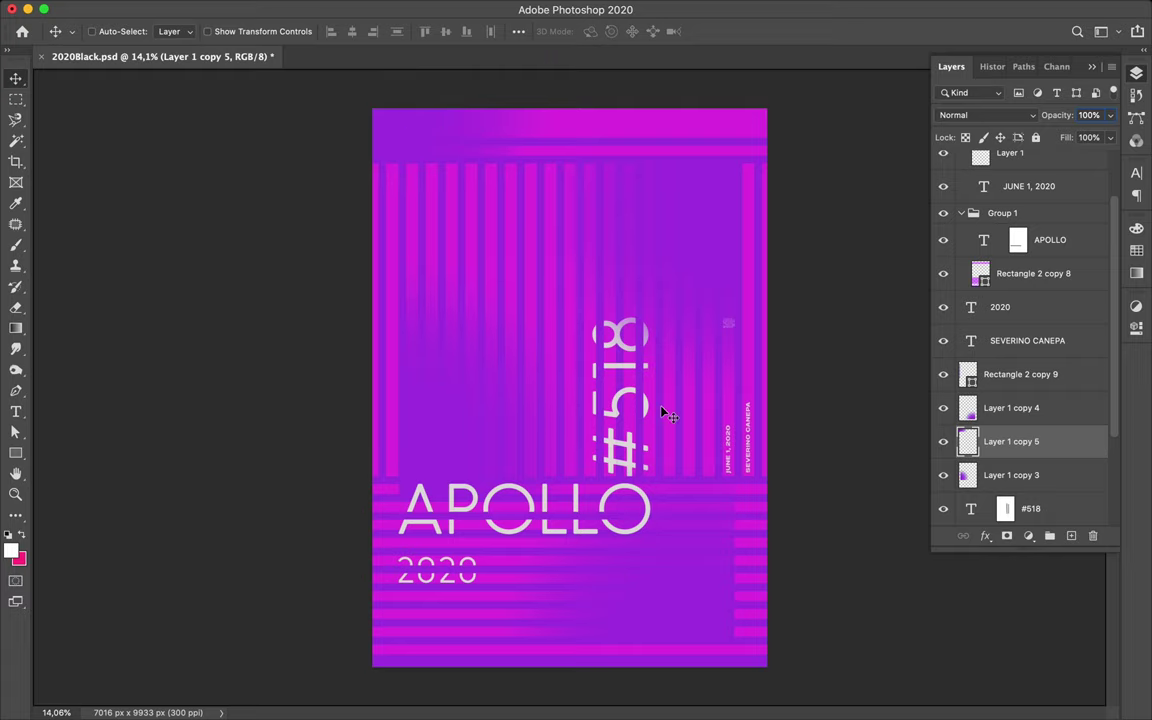
# Paint white on the APOLLO mask to restore the faded letters to solid.
pyautogui.scroll(3, 666, 411)
pyautogui.click(1017, 241)
pyautogui.press('b')
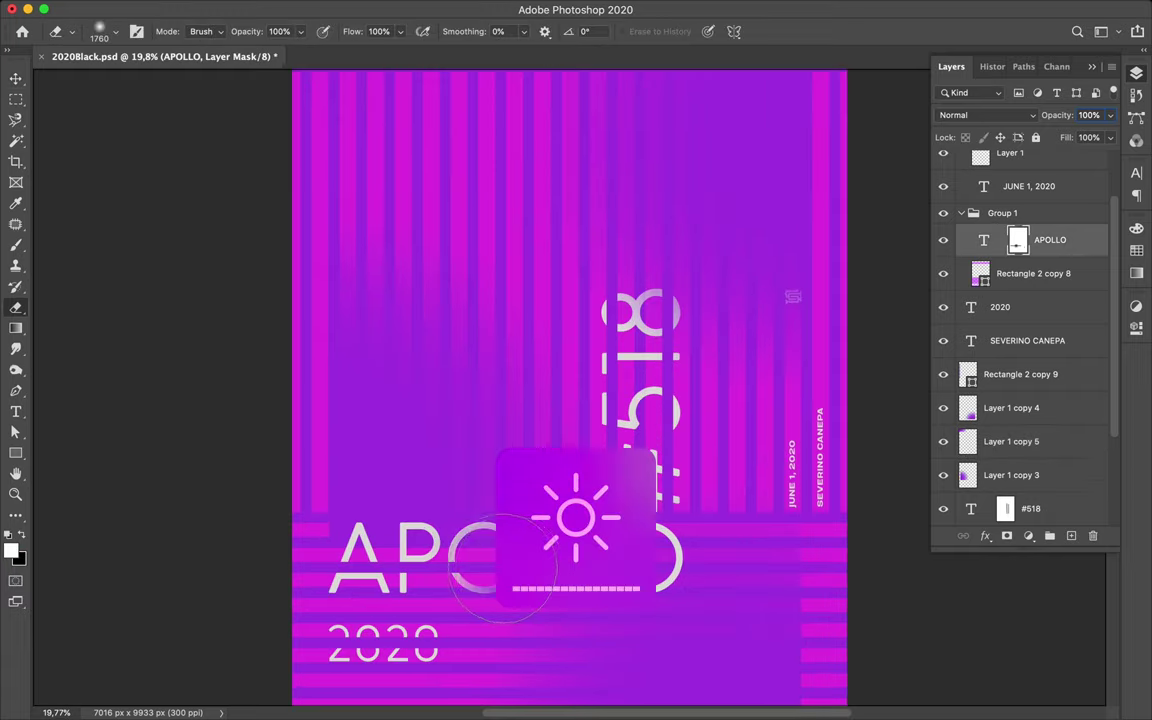
pyautogui.moveTo(510, 566); pyautogui.dragTo(497, 560)
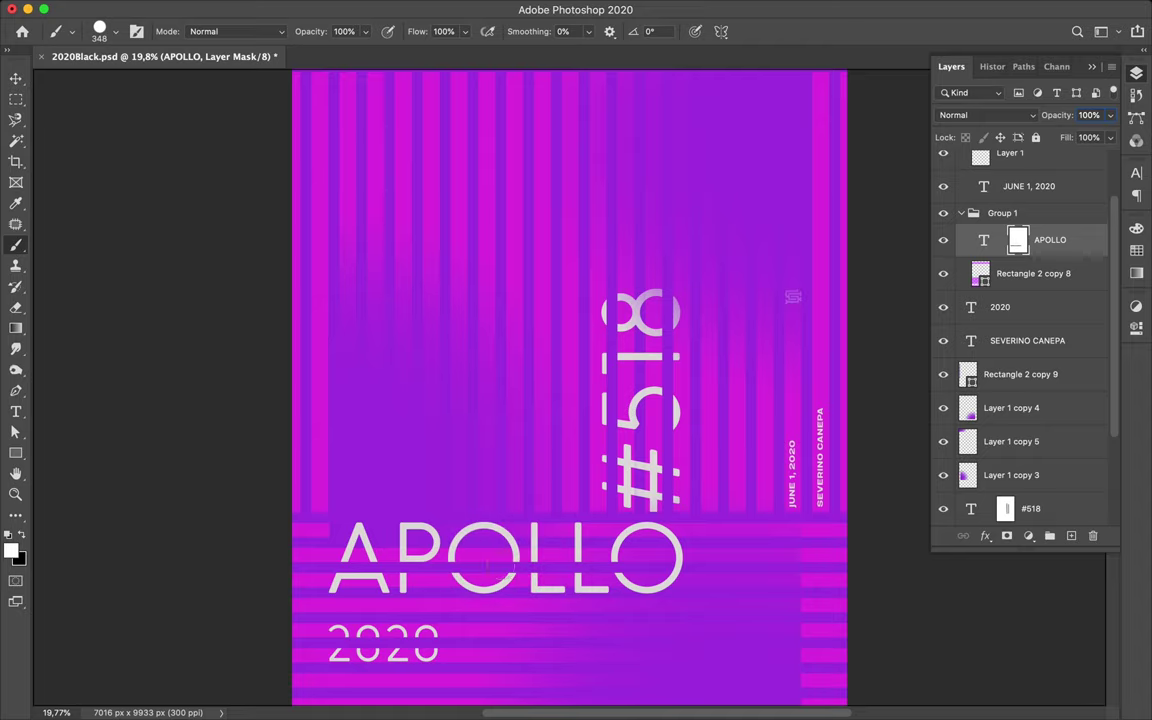
# Add a layer mask to 2020, load the horizontal stripes, and move 2020 into Group 1.
pyautogui.keyDown('ctrl'); pyautogui.click(651, 365); pyautogui.keyUp('ctrl')
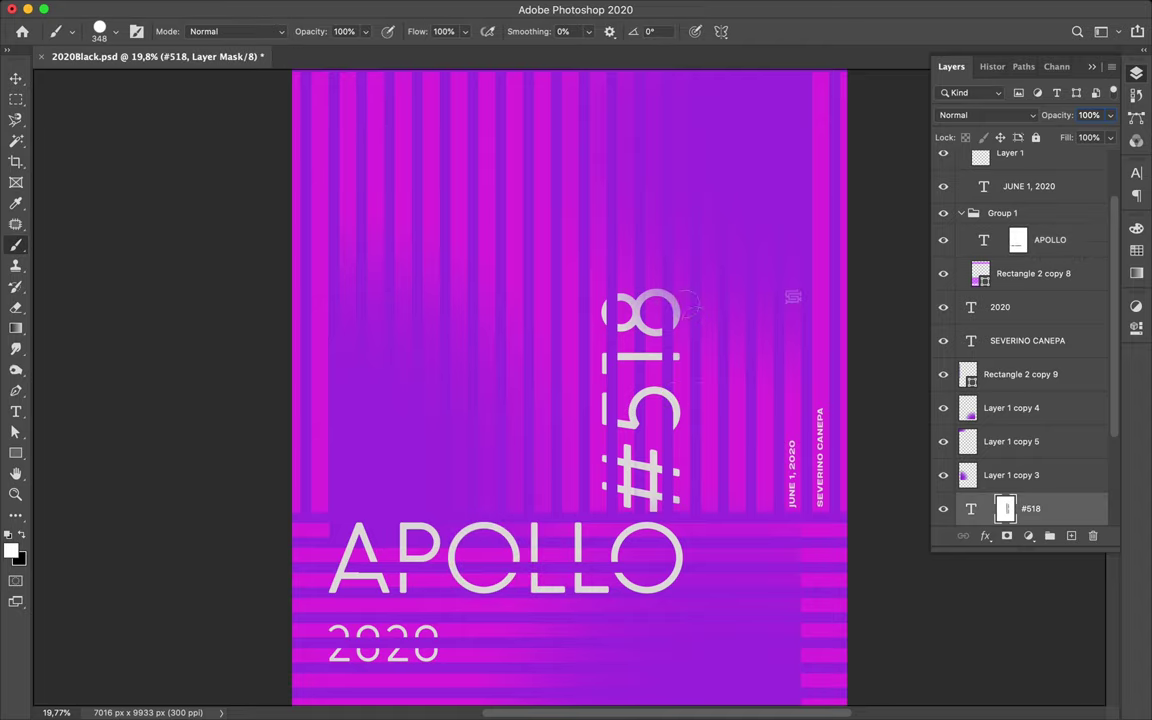
pyautogui.scroll(5, 655, 303)
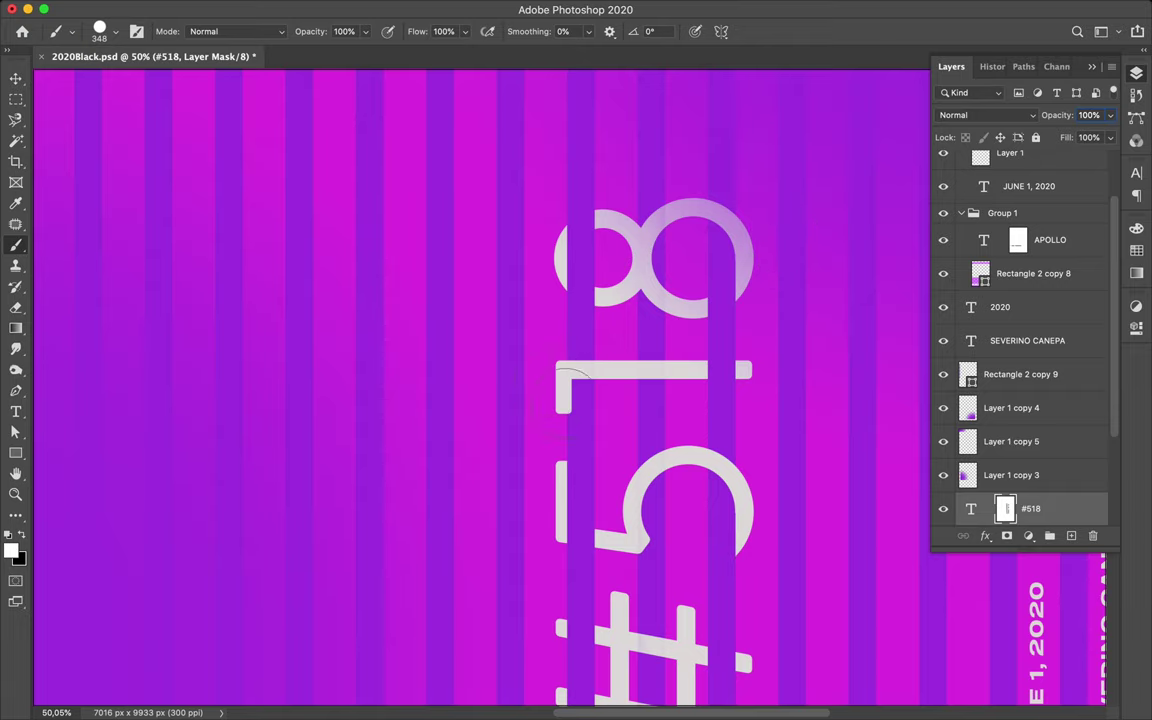
pyautogui.scroll(-2, 566, 385)
pyautogui.scroll(-2, 705, 575)
pyautogui.press('v')
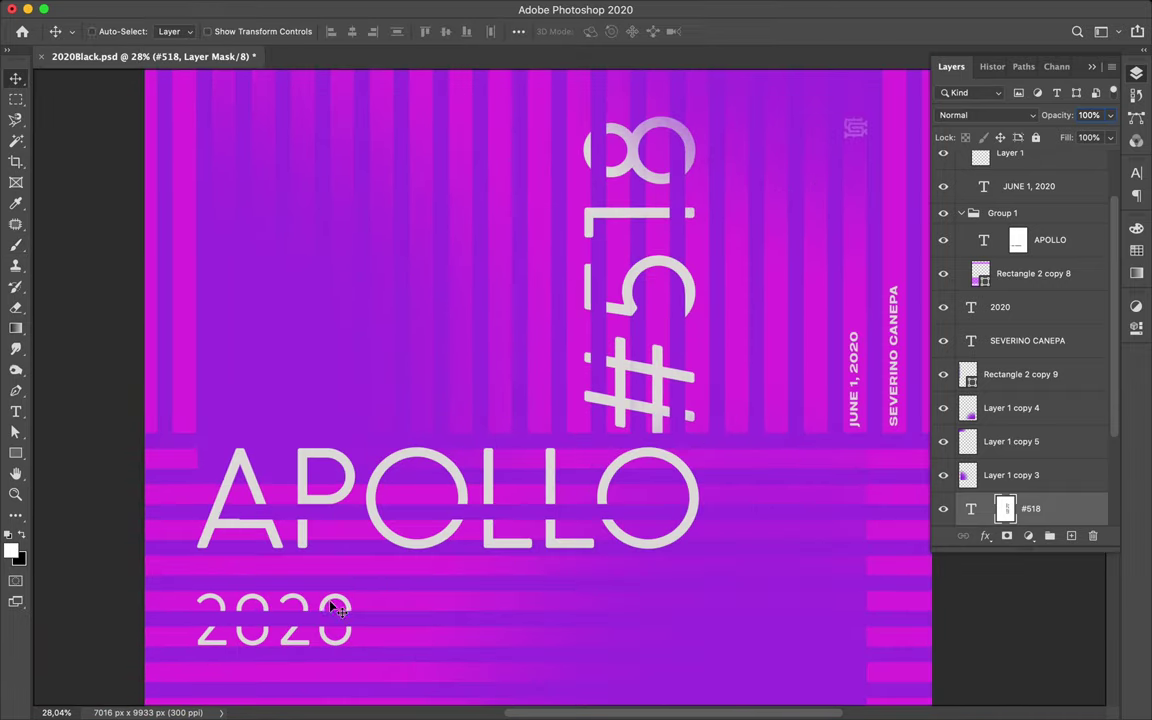
pyautogui.click(1000, 307)
pyautogui.click(1007, 536)
pyautogui.keyDown('super'); pyautogui.click(981, 275); pyautogui.keyUp('super')
pyautogui.moveTo(1030, 307); pyautogui.dragTo(1030, 268)
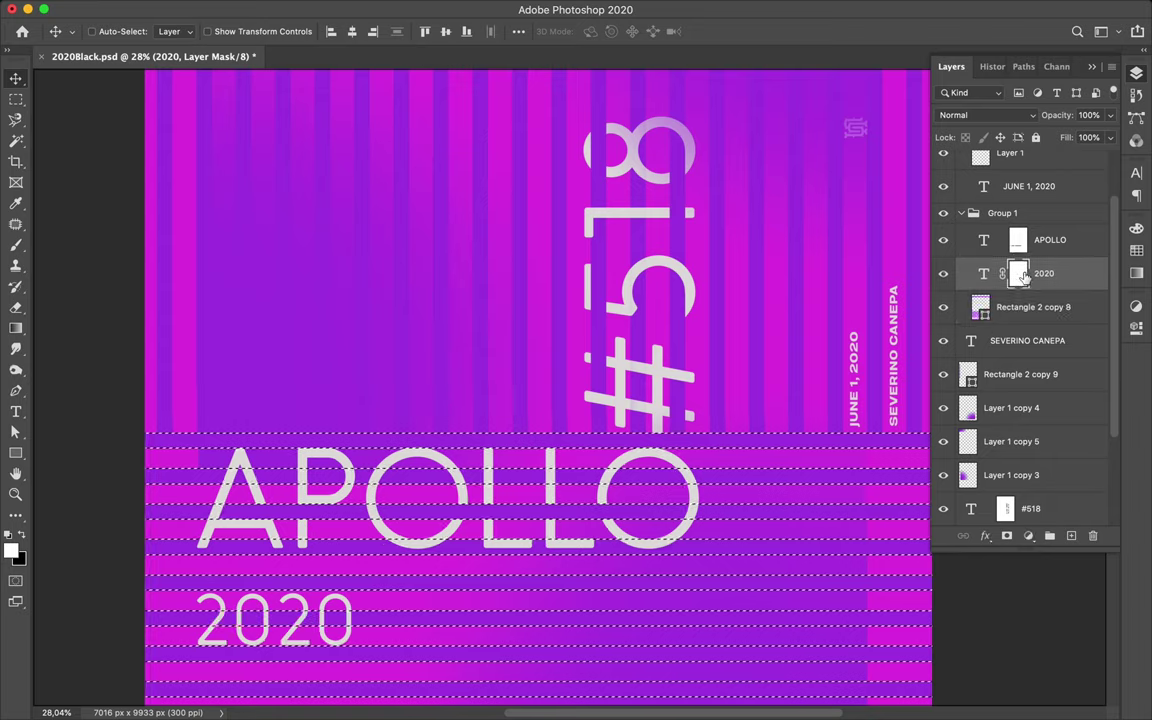
# Paint black on 2020's mask to cut open the final 0's right side like a C.
pyautogui.press('b')
pyautogui.press('x')
pyautogui.moveTo(360, 605); pyautogui.dragTo(358, 630)
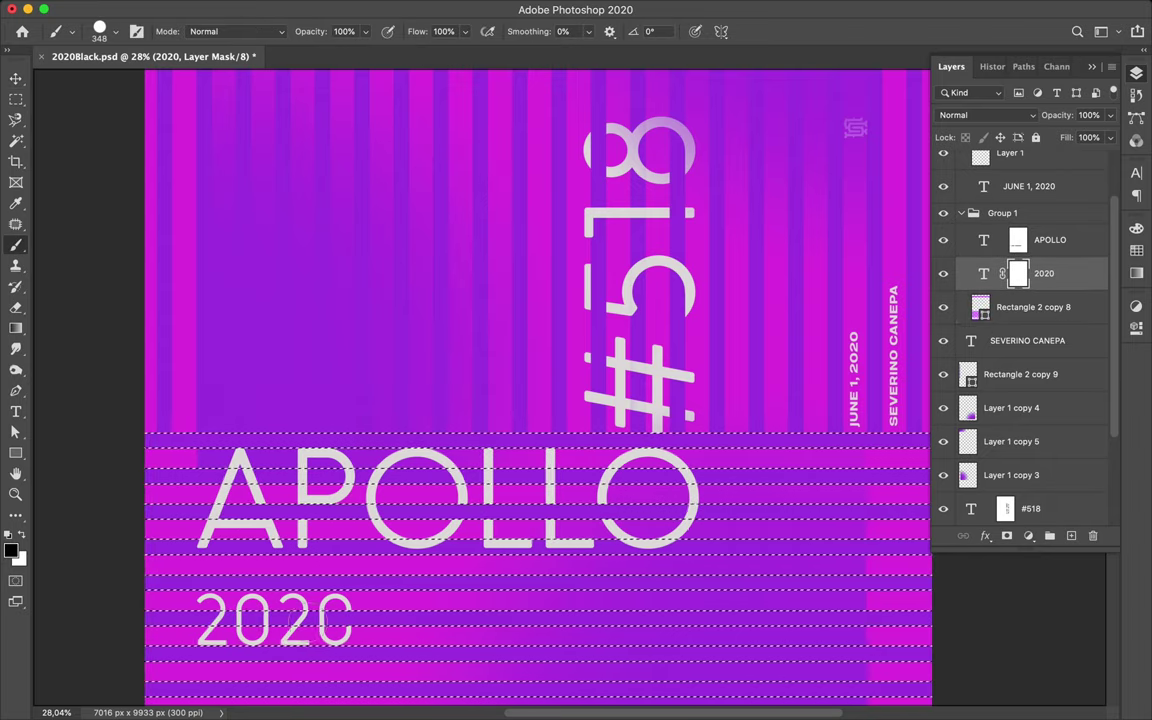
pyautogui.press('m')
pyautogui.scroll(-3, 458, 598)
pyautogui.scroll(-1, 458, 602)
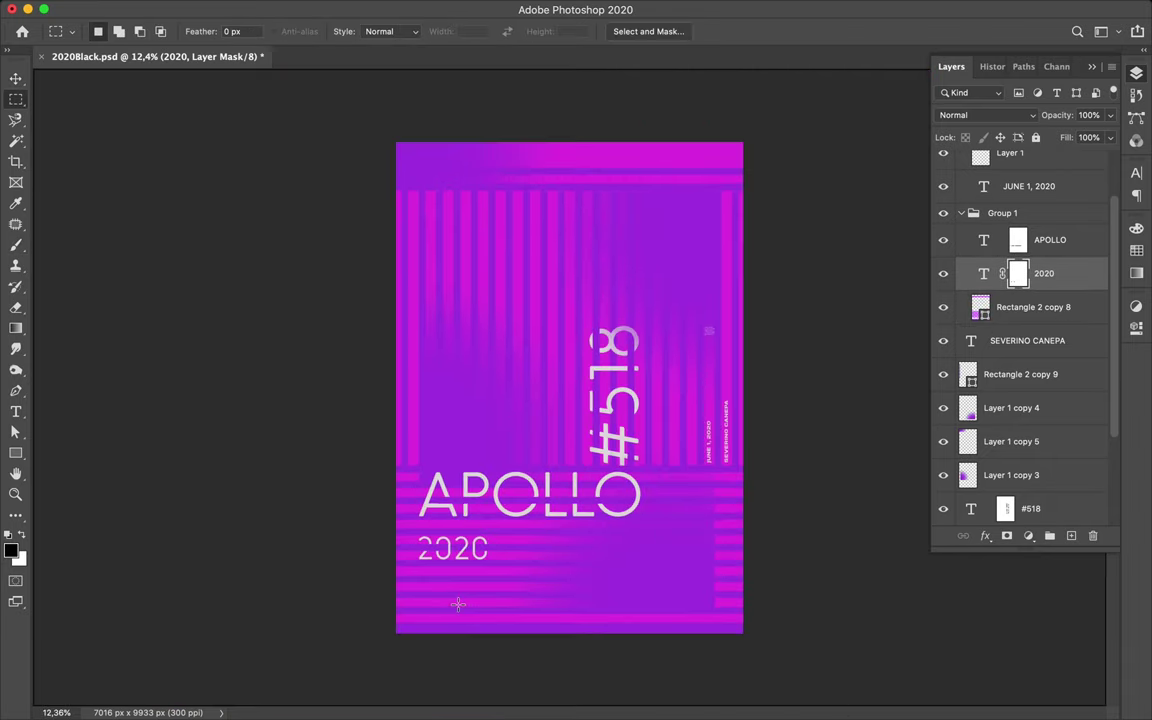